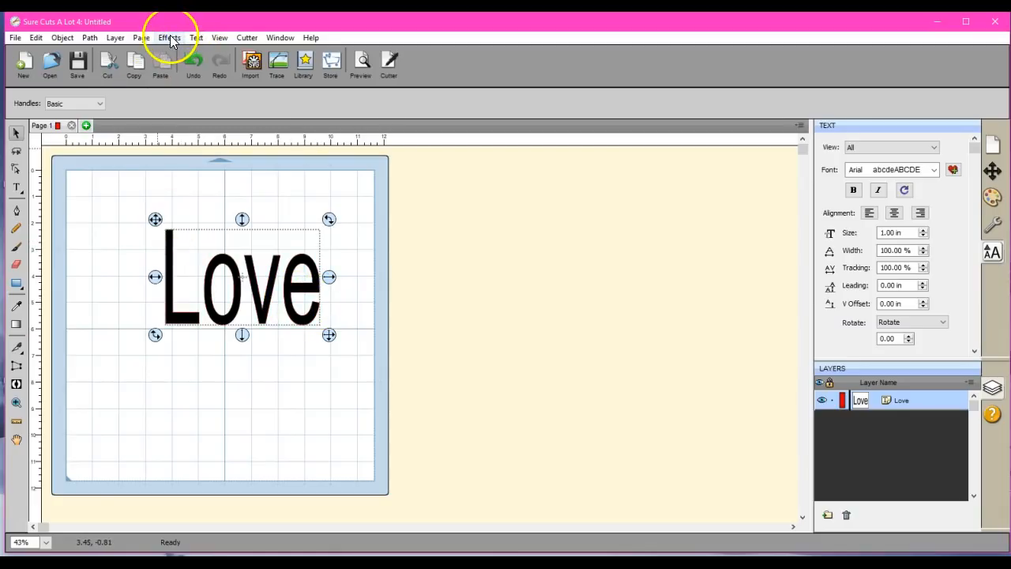
# - Move the Love text toward the mat's upper-left area and change its font to Flamingo Script
pyautogui.moveTo(229, 269); pyautogui.dragTo(181, 251)
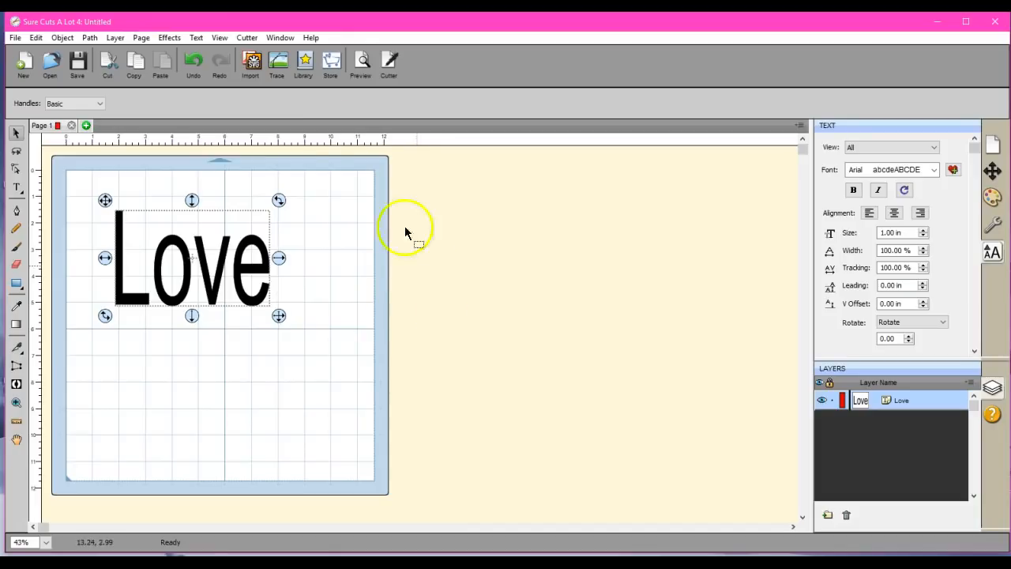
pyautogui.click(303, 63)
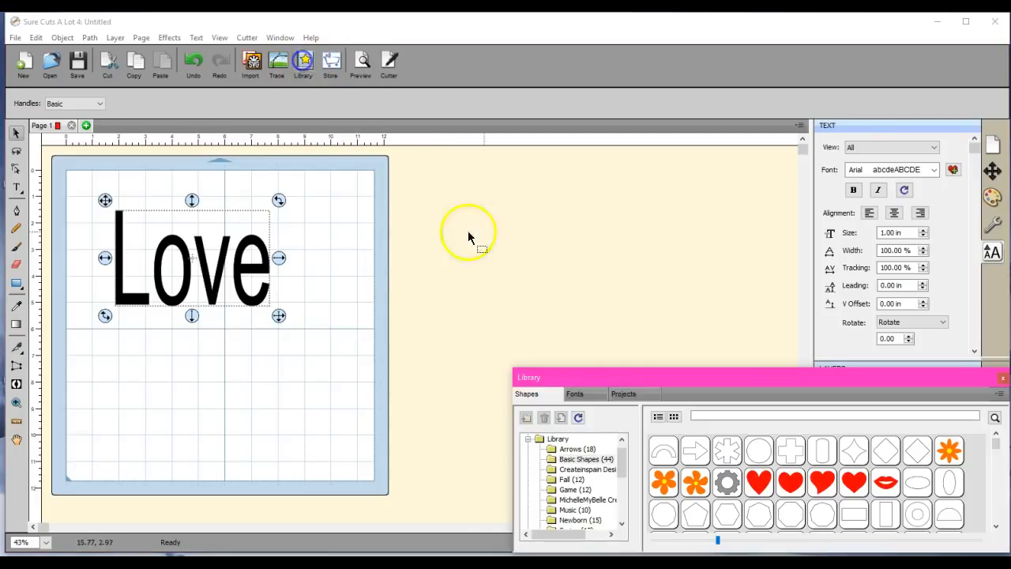
pyautogui.click(582, 394)
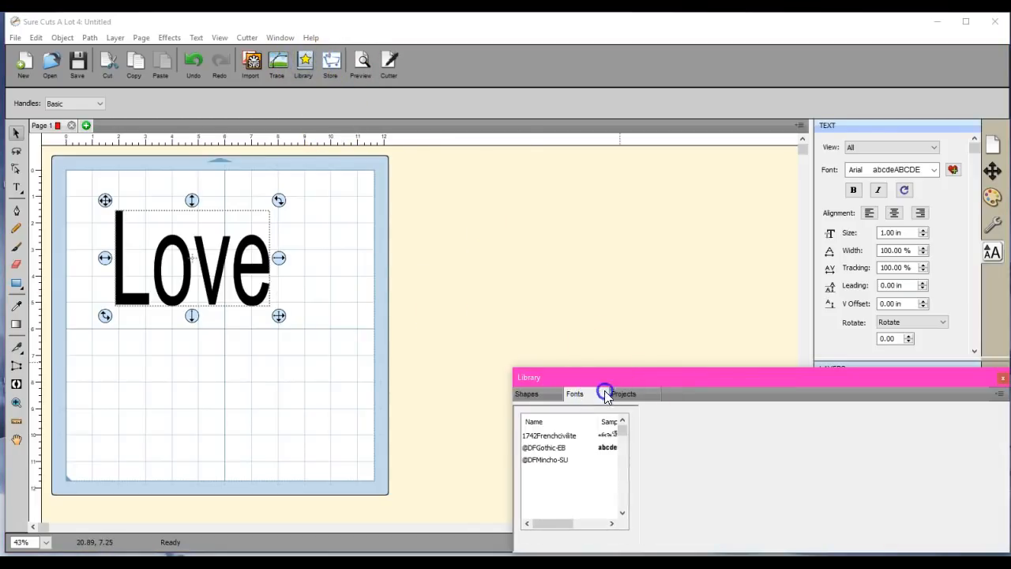
pyautogui.click(573, 424)
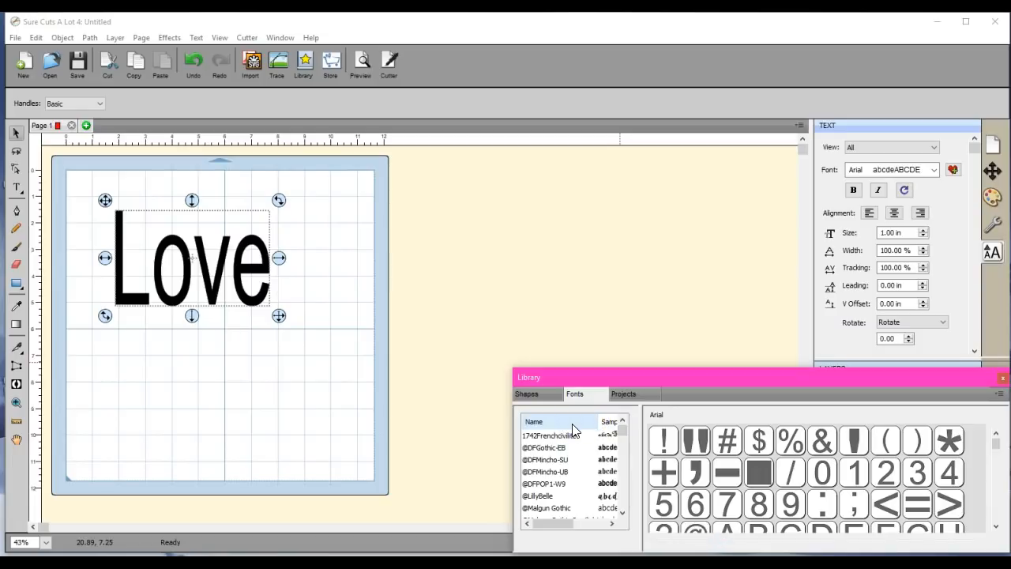
pyautogui.press('f')
pyautogui.press('l')
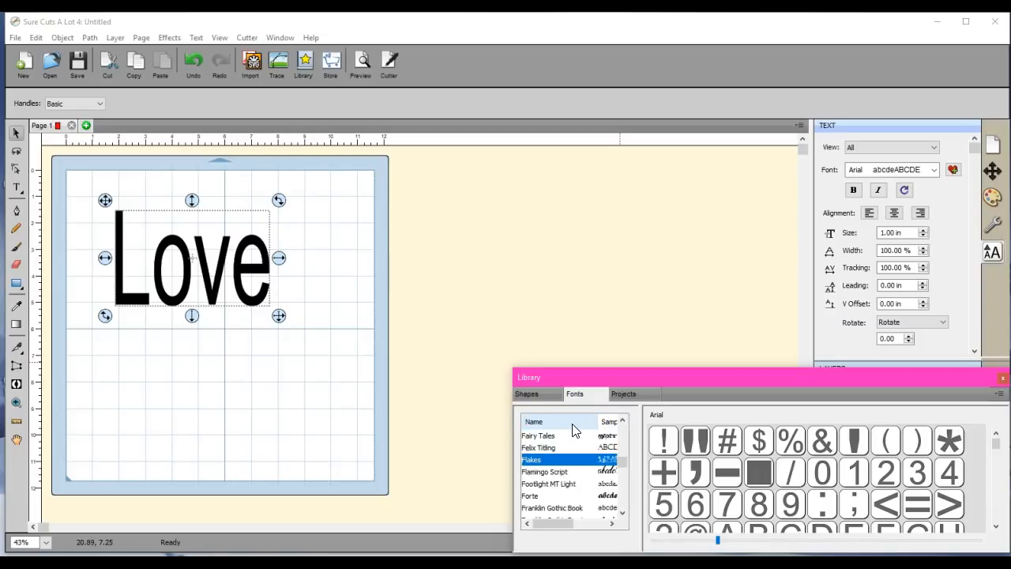
pyautogui.click(544, 473)
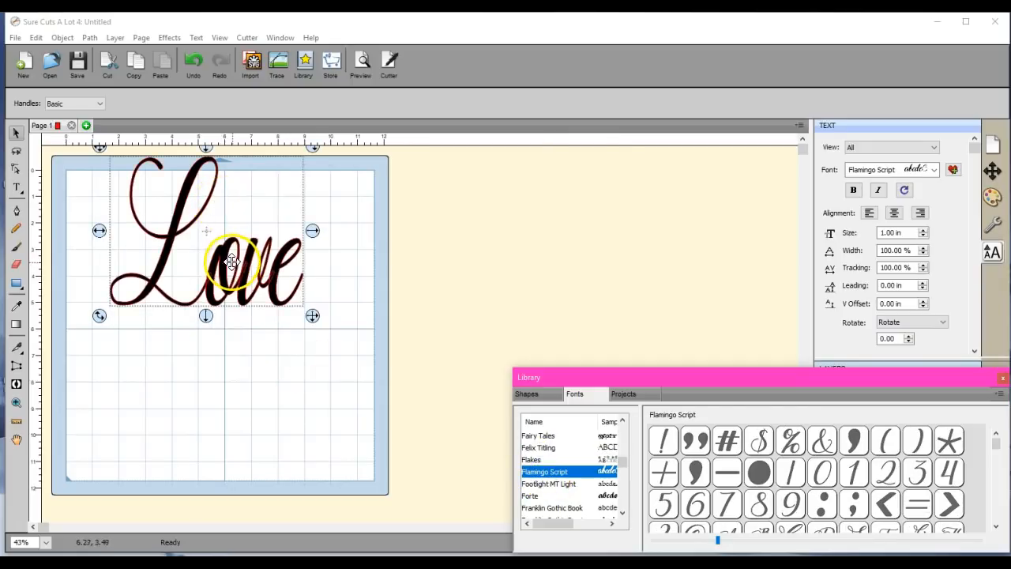
# - Move the Love text down onto the mat and enlarge it to about 9.5 in wide and 6.5 in high
pyautogui.moveTo(231, 262); pyautogui.dragTo(232, 330)
pyautogui.click(316, 391)
pyautogui.moveTo(315, 389); pyautogui.dragTo(357, 392)
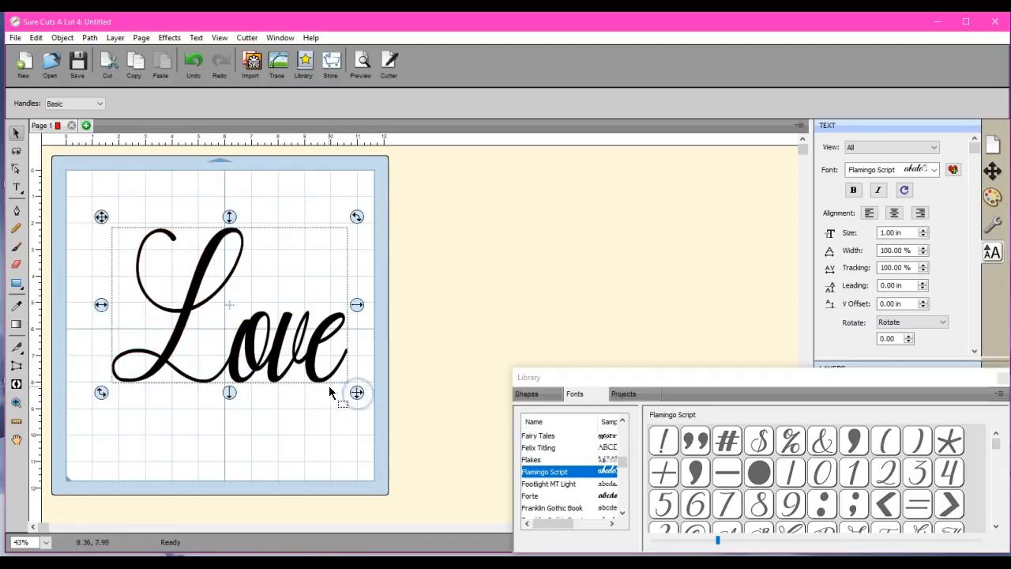
pyautogui.moveTo(233, 361); pyautogui.dragTo(214, 357)
pyautogui.moveTo(211, 392); pyautogui.dragTo(213, 404)
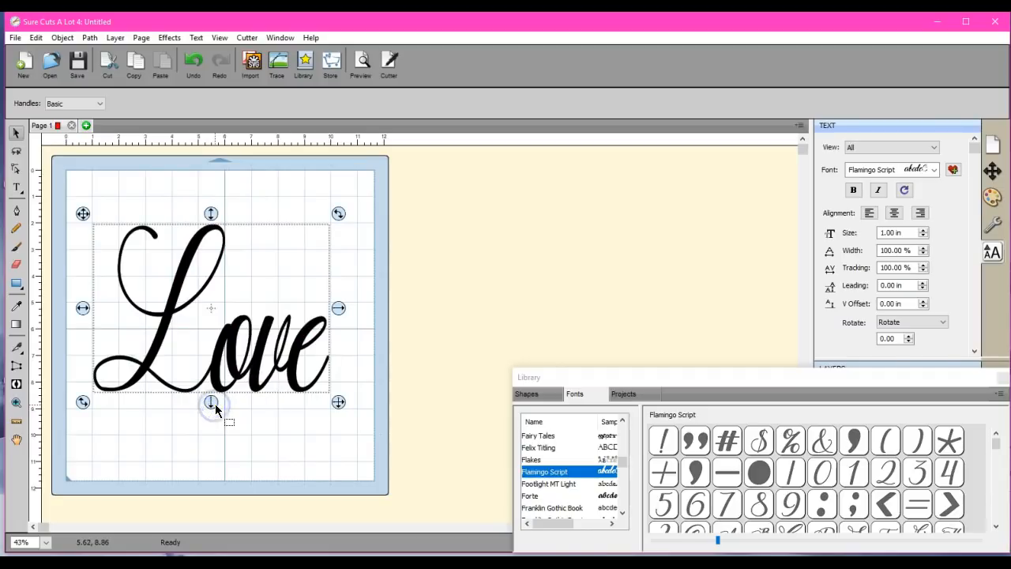
pyautogui.moveTo(338, 403); pyautogui.dragTo(351, 408)
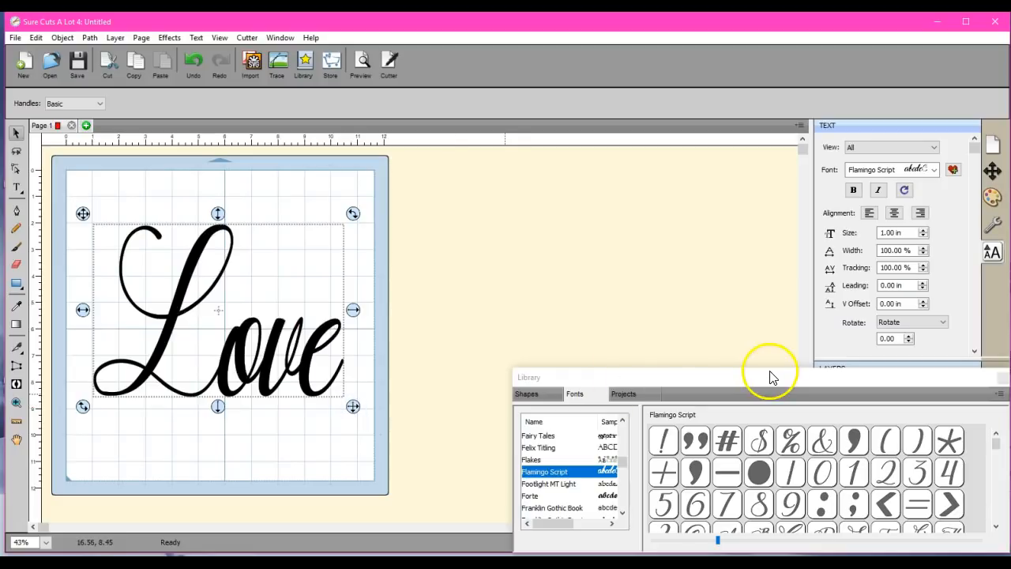
# - Move the font library out of the way and give the Love text the Shadow (Rounded) style
pyautogui.moveTo(766, 375); pyautogui.dragTo(755, 514)
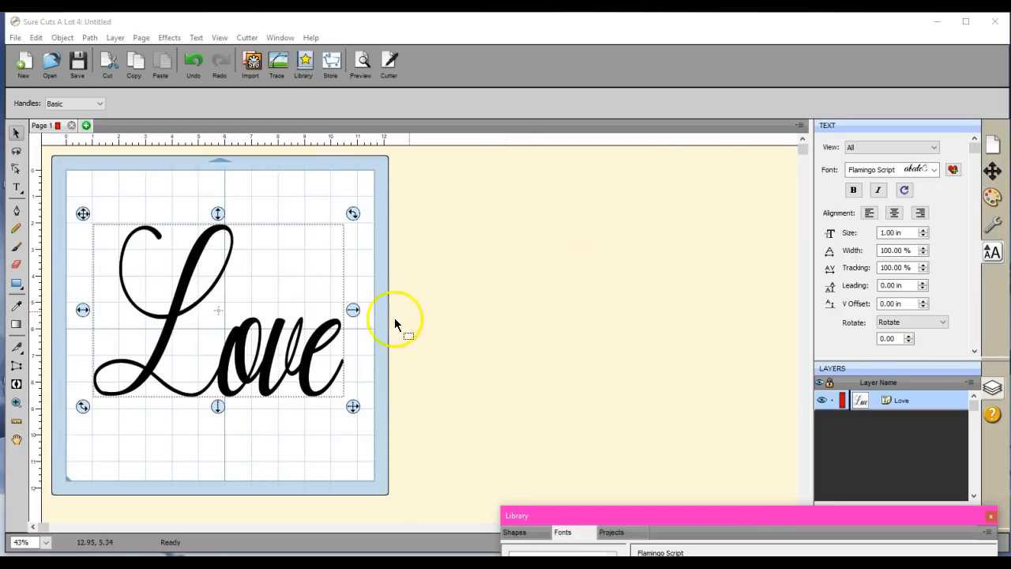
pyautogui.click(992, 226)
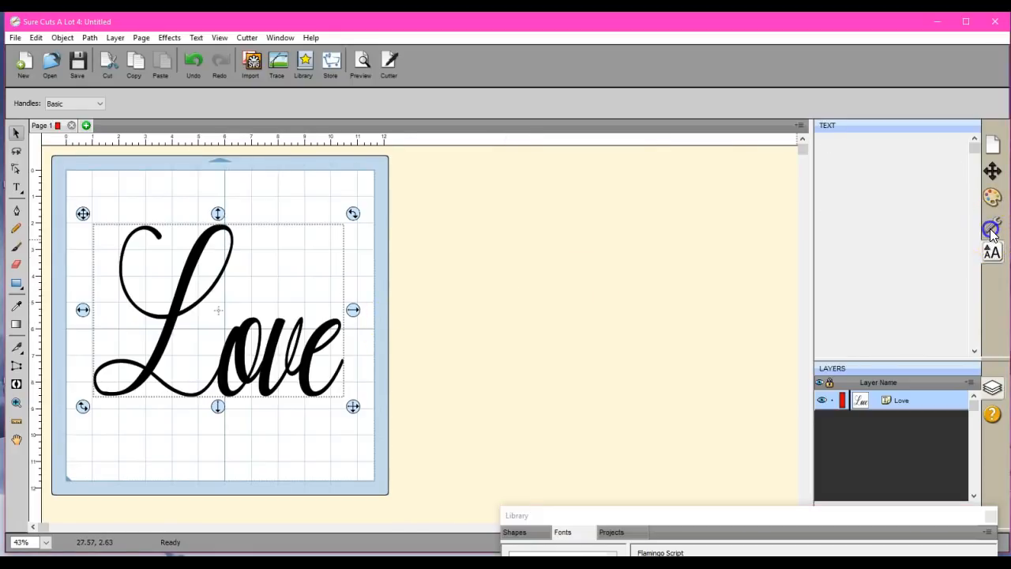
pyautogui.click(906, 152)
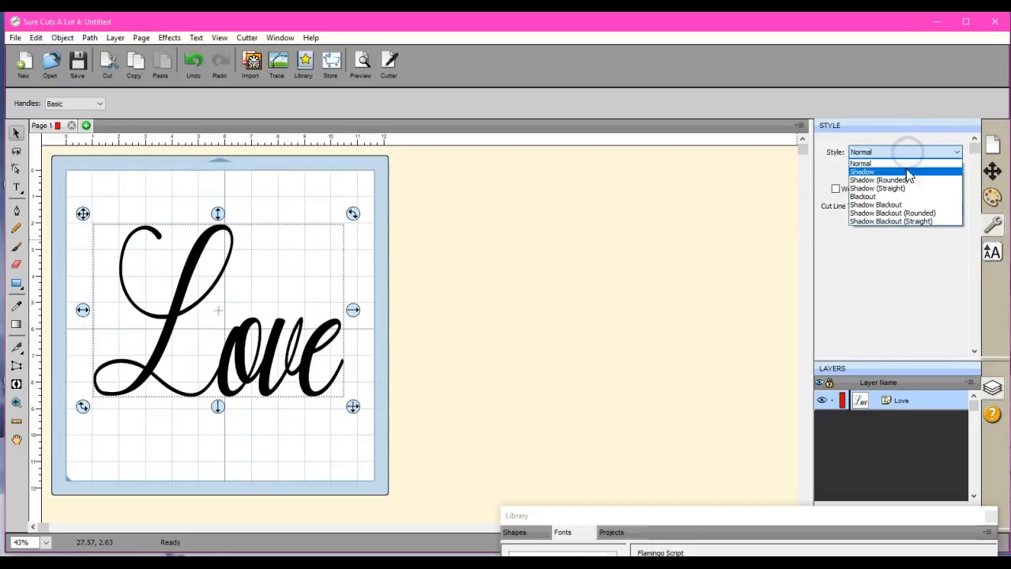
pyautogui.click(906, 181)
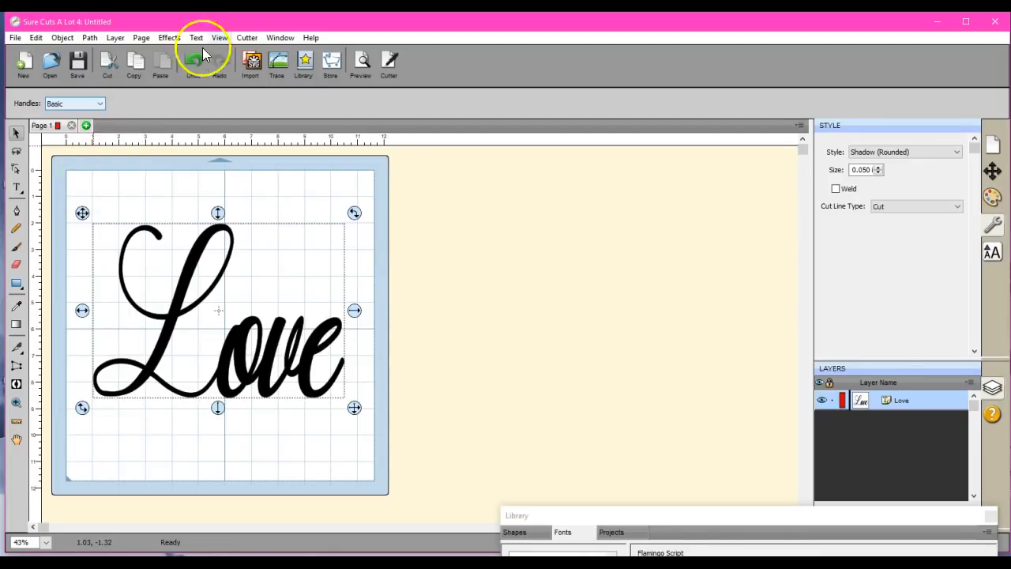
# - Start the Shadow Layer effect on the Love text and set the shadow size to 0.250 in
pyautogui.click(169, 37)
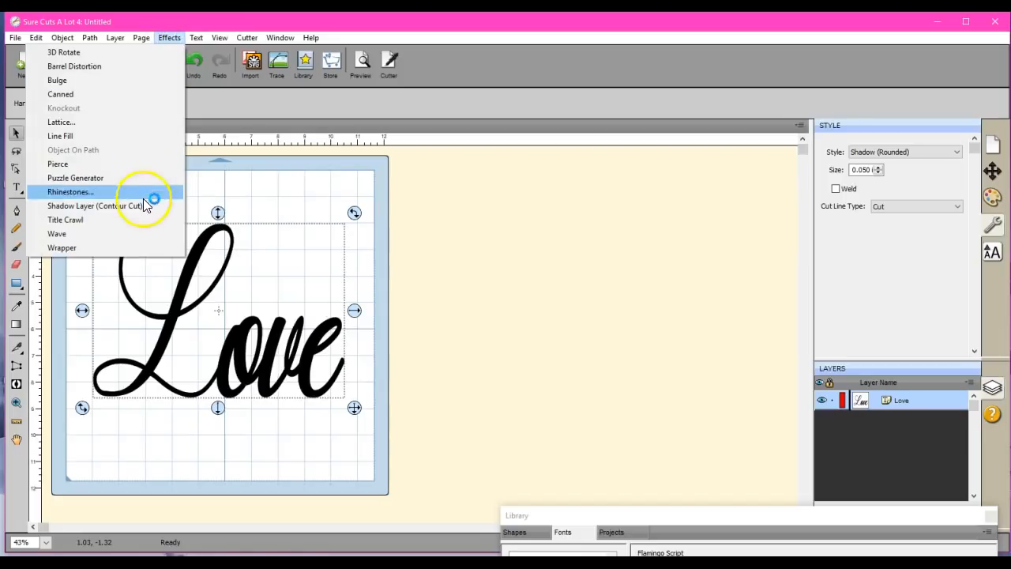
pyautogui.click(141, 207)
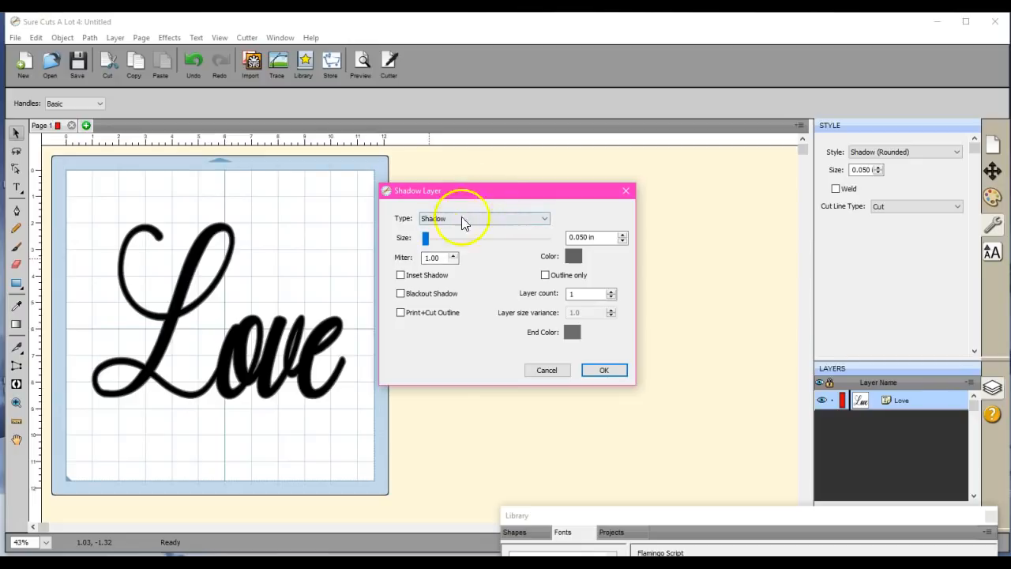
pyautogui.moveTo(449, 242); pyautogui.dragTo(427, 248)
pyautogui.moveTo(480, 191); pyautogui.dragTo(550, 148)
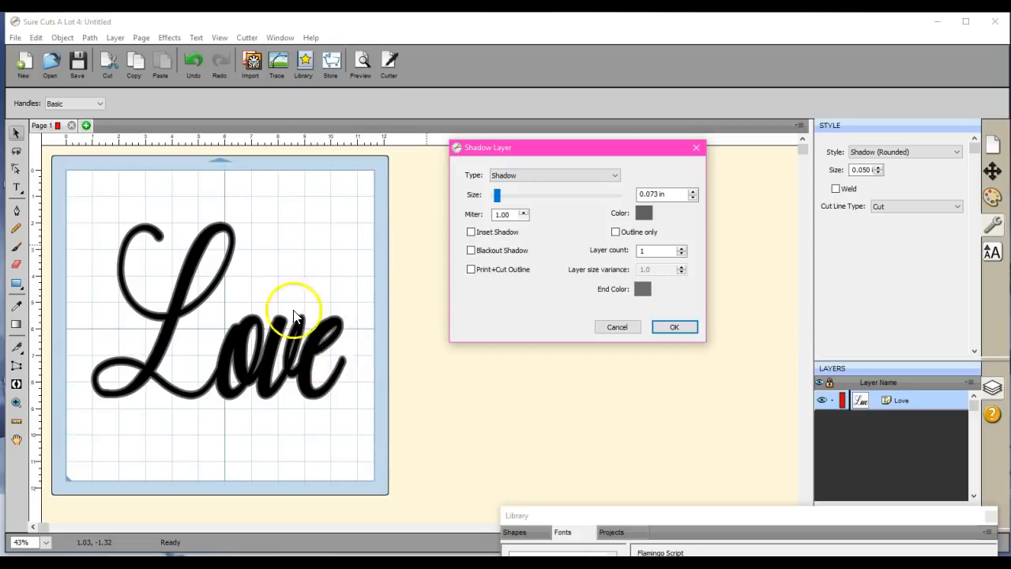
pyautogui.click(692, 194)
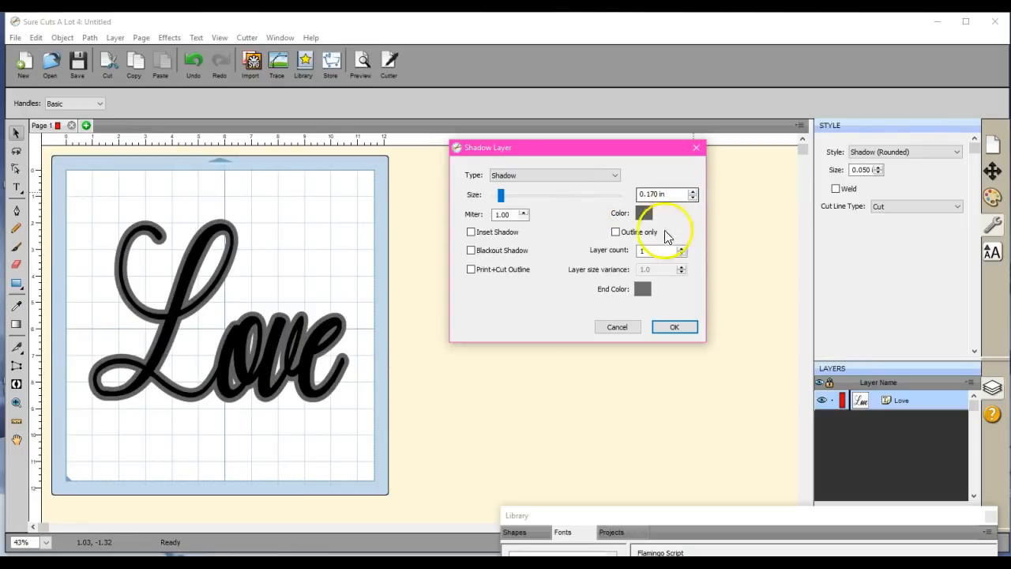
pyautogui.click(692, 193)
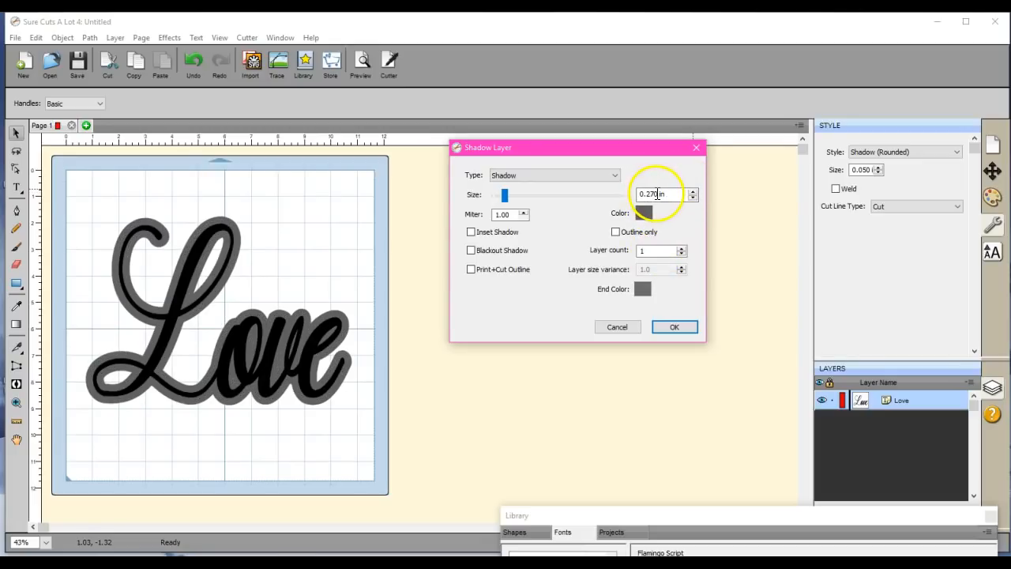
pyautogui.click(654, 194)
pyautogui.click(655, 194)
pyautogui.press('BackSpace')
pyautogui.write('0')
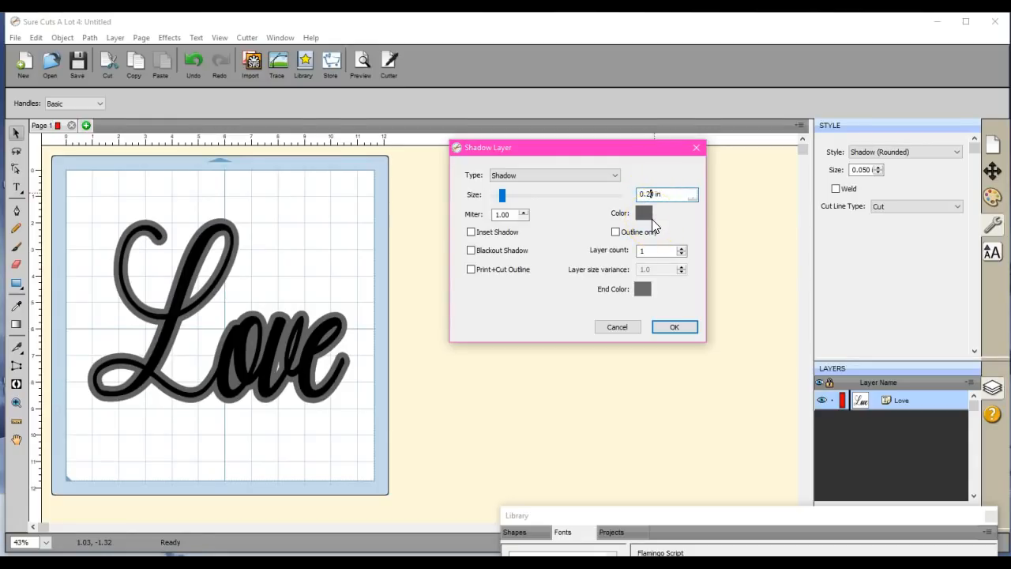
pyautogui.write('50')
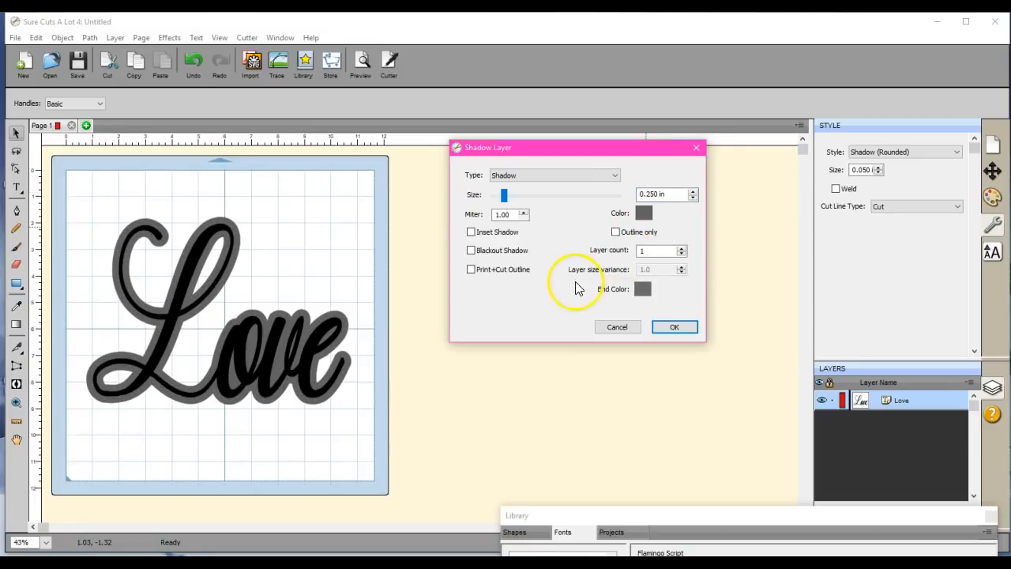
# - Set the shadow's layer count to 4 and apply the shadow layers to the Love text
pyautogui.click(681, 248)
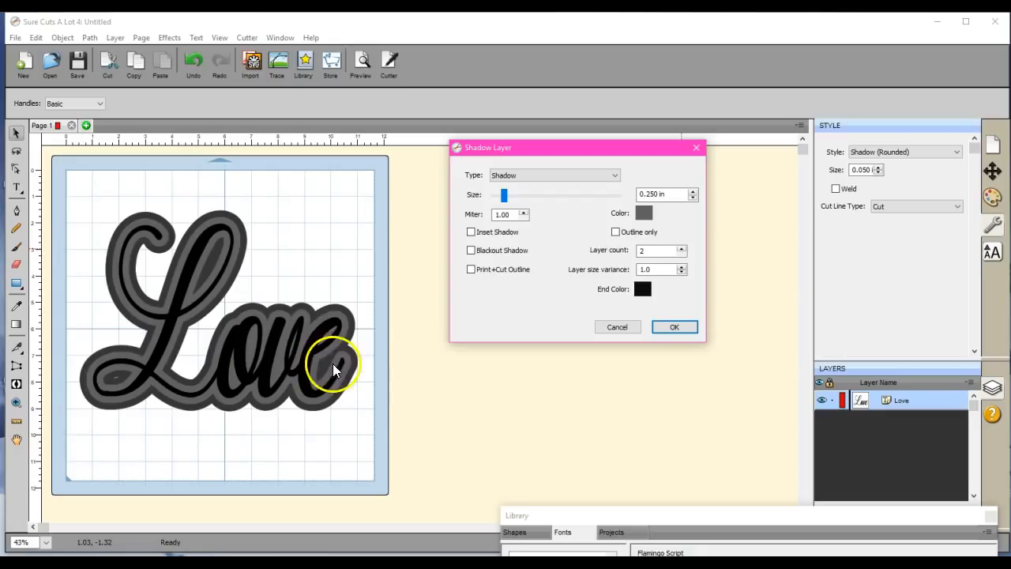
pyautogui.click(681, 248)
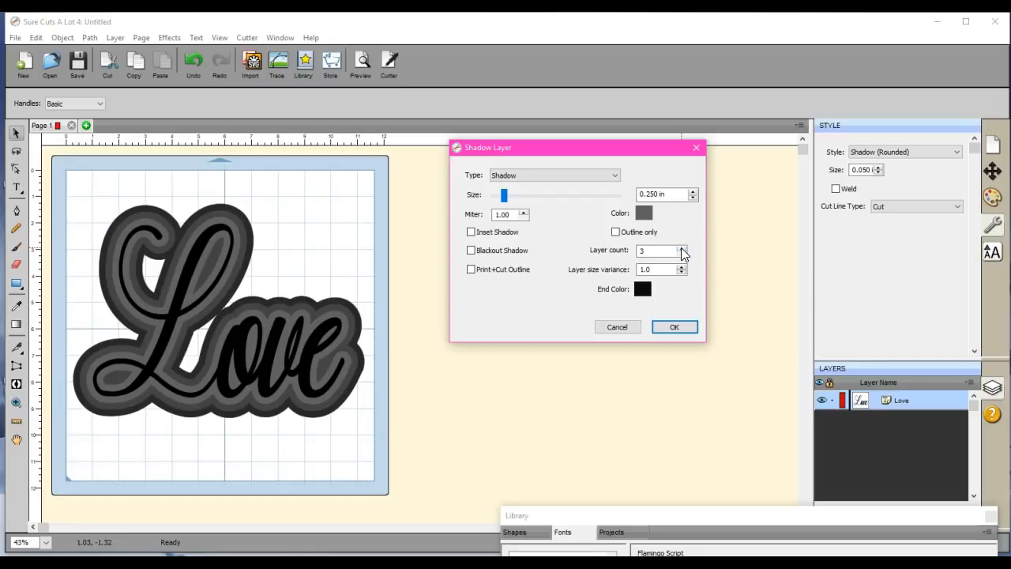
pyautogui.click(680, 247)
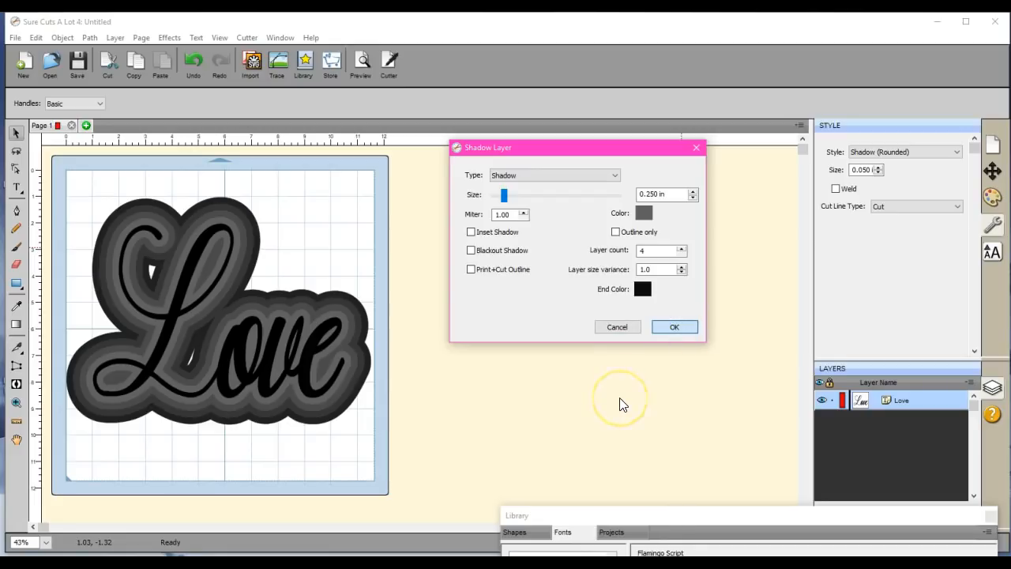
pyautogui.click(675, 327)
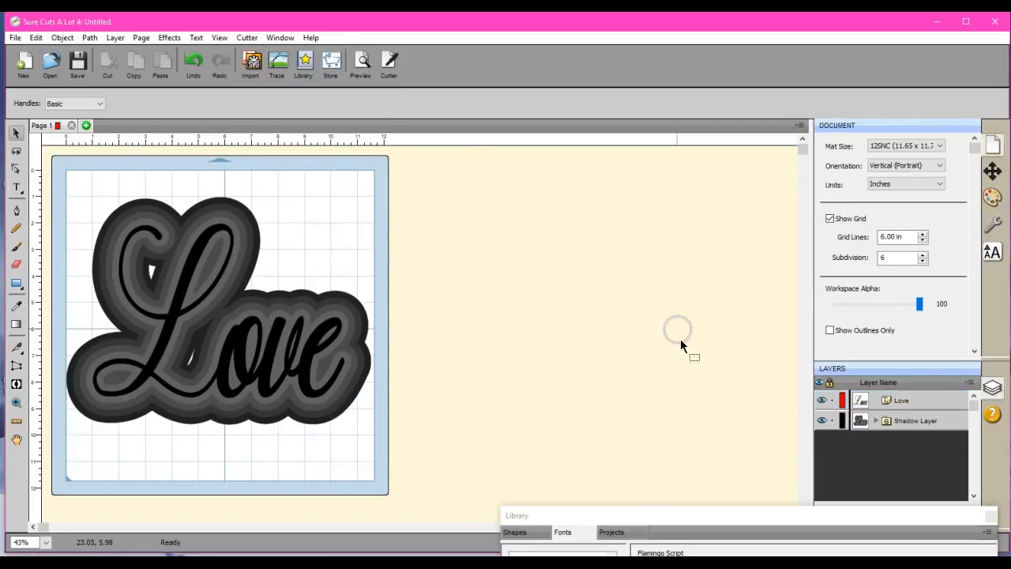
# - Move the Love text off the mat onto the empty area beside it and weld its letters with Union
pyautogui.click(228, 355)
pyautogui.moveTo(81, 310); pyautogui.dragTo(464, 306)
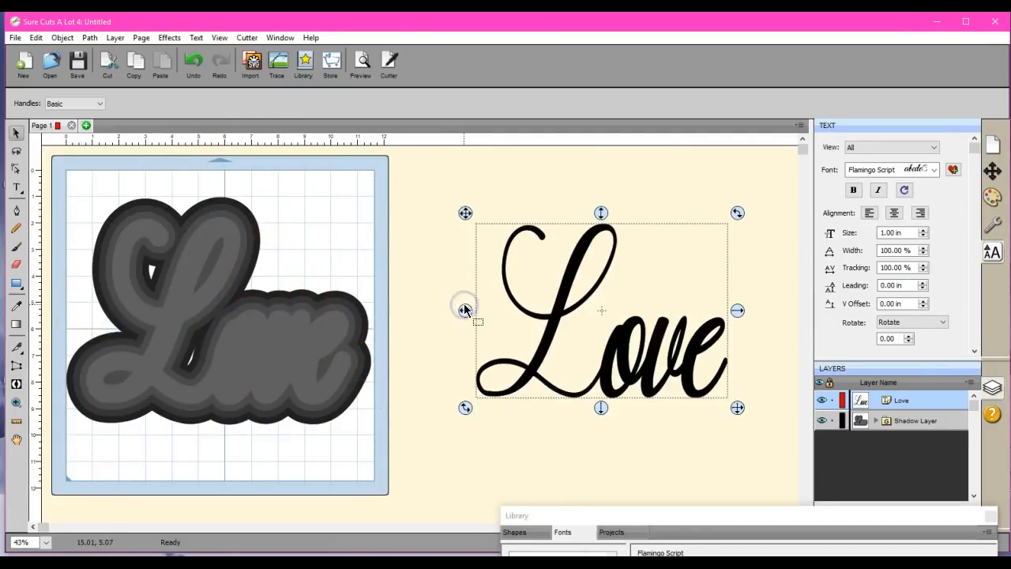
pyautogui.click(89, 38)
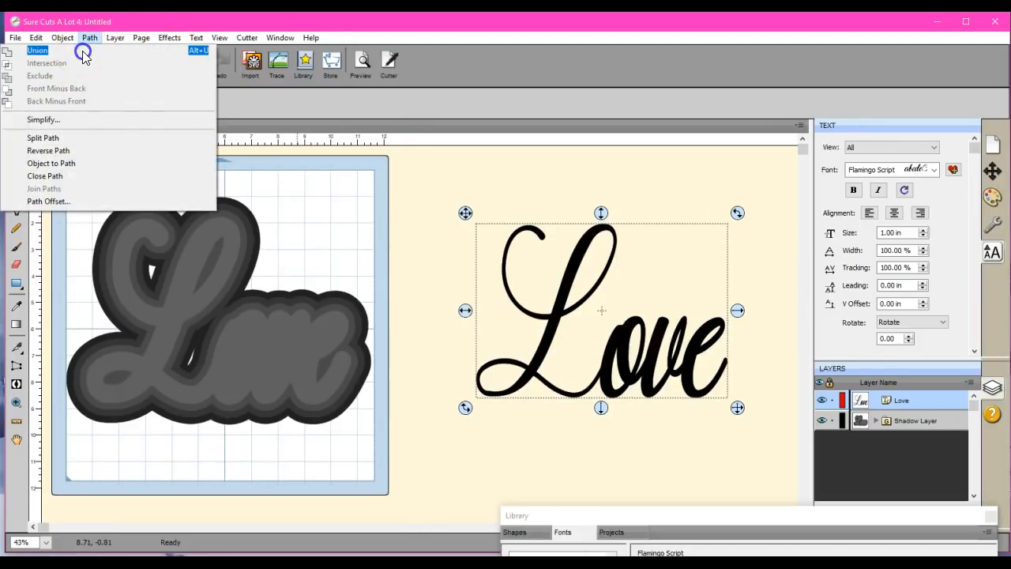
pyautogui.click(84, 51)
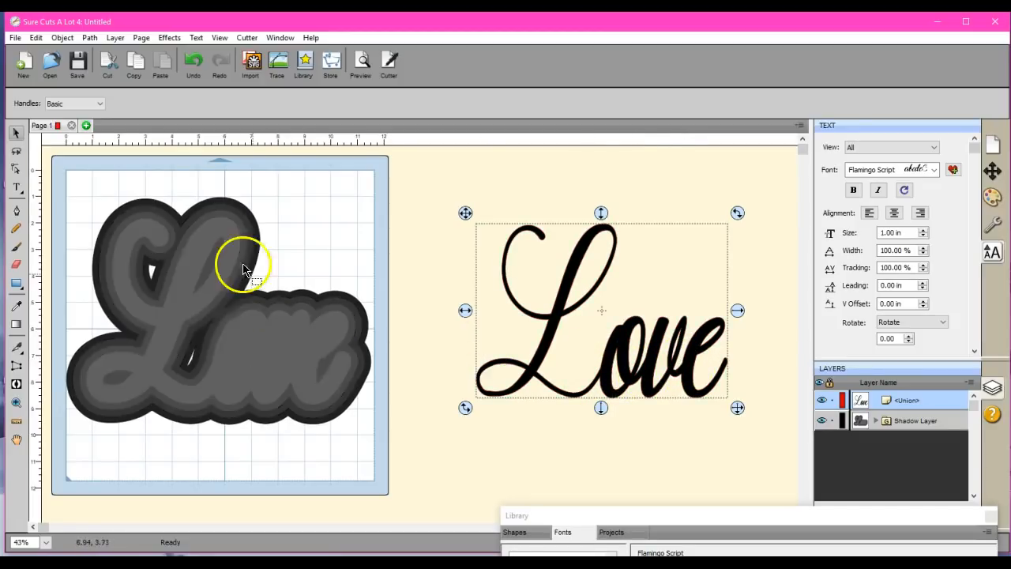
# - Ungroup the Shadow Layer group on the mat into separate shadow shapes
pyautogui.click(232, 319)
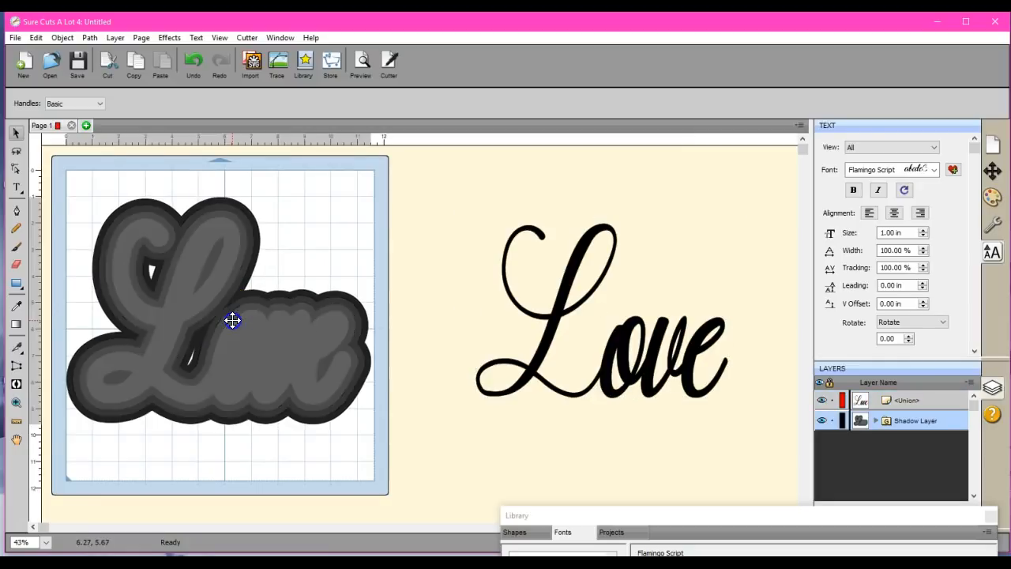
pyautogui.click(63, 37)
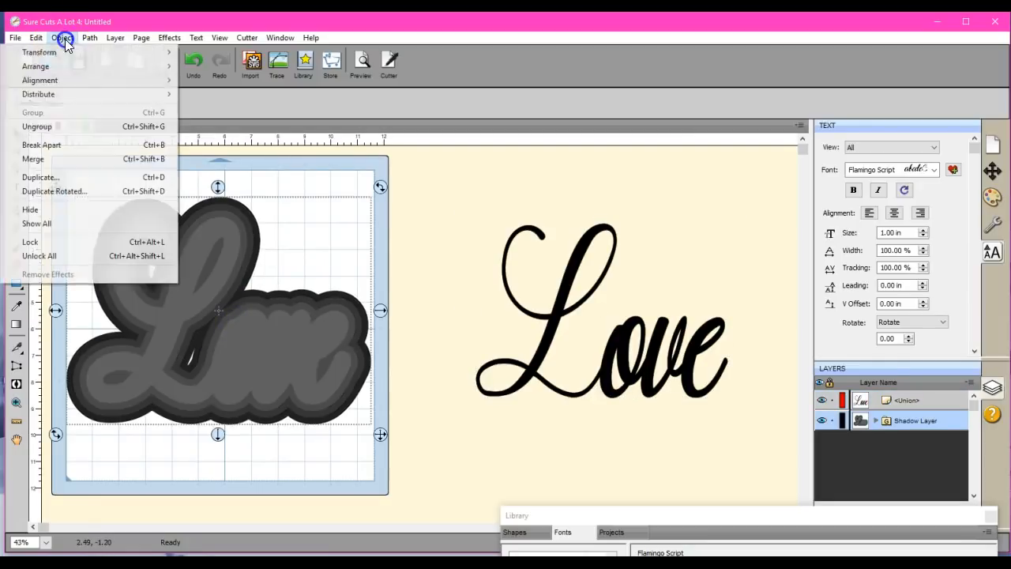
pyautogui.click(49, 128)
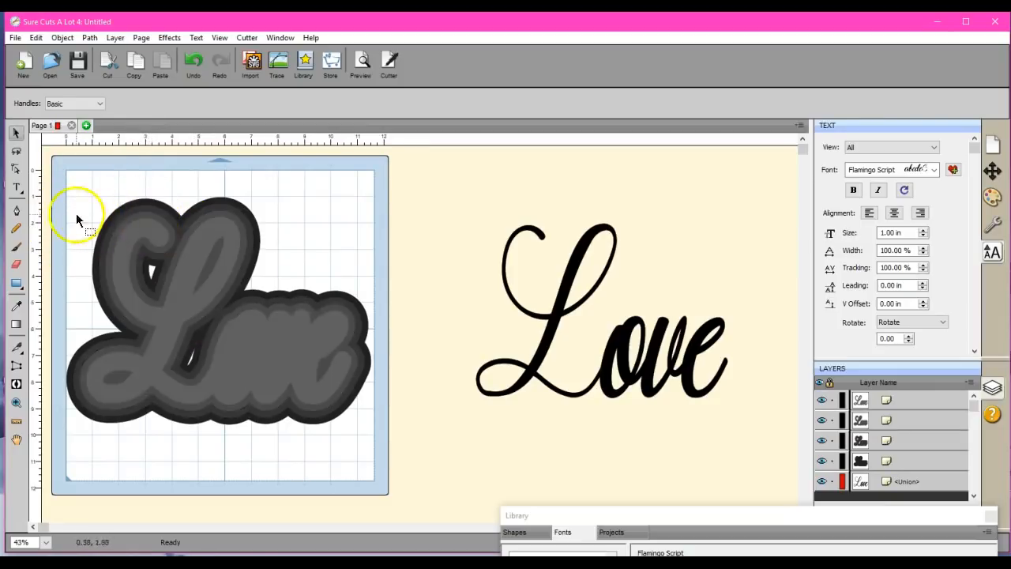
# - Subtract the smallest shadow from the next larger one with Back Minus Front and move the resulting outline around the Love word beside the mat
pyautogui.moveTo(49, 182); pyautogui.dragTo(355, 429)
pyautogui.moveTo(359, 430); pyautogui.dragTo(361, 432)
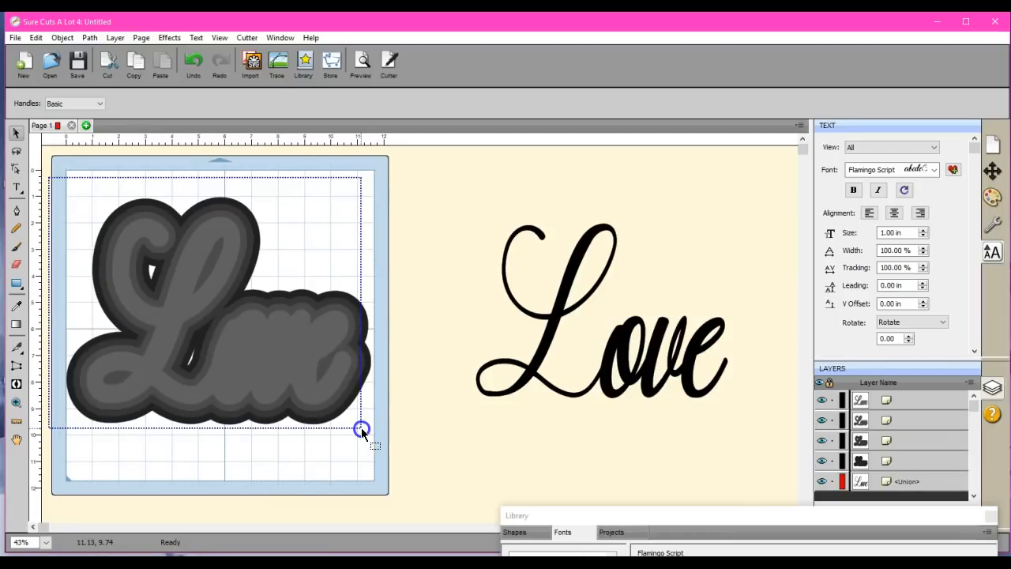
pyautogui.moveTo(361, 431); pyautogui.dragTo(361, 429)
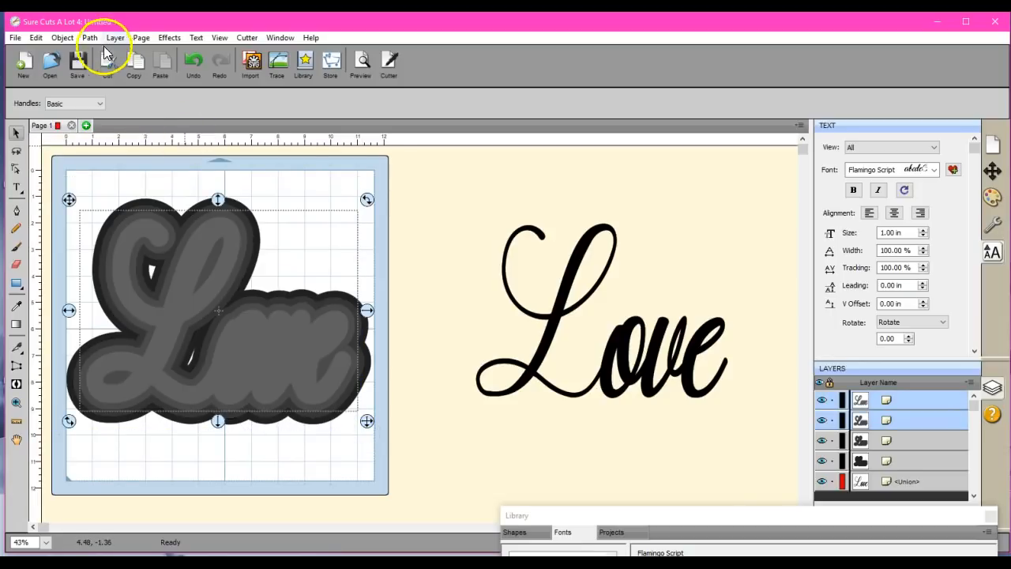
pyautogui.click(90, 38)
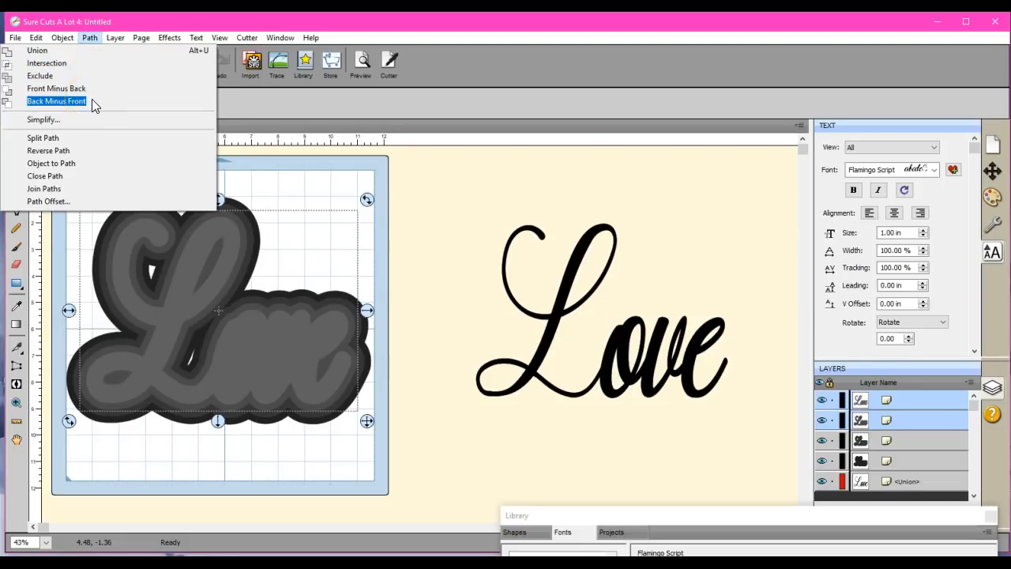
pyautogui.click(56, 101)
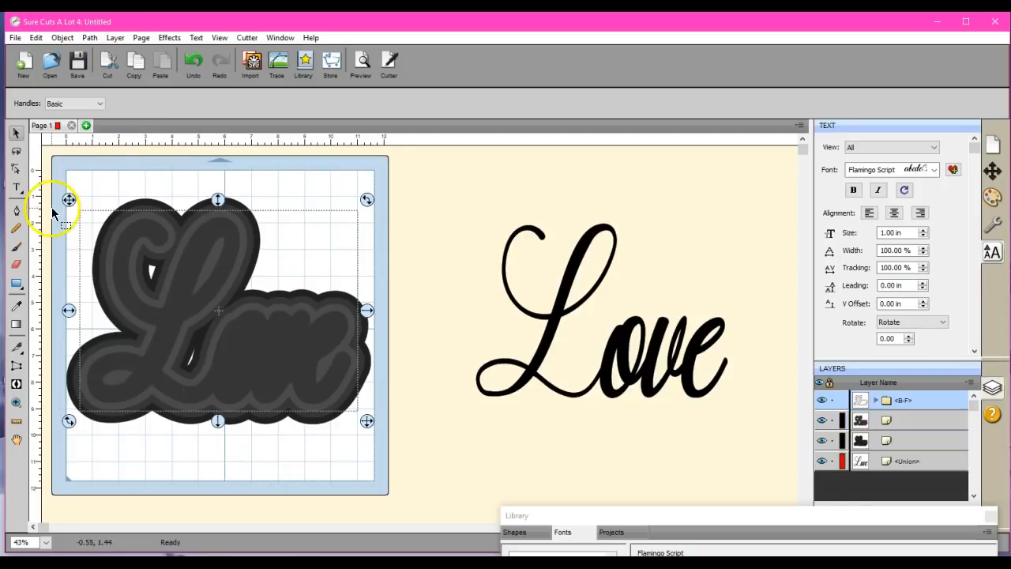
pyautogui.moveTo(70, 314); pyautogui.dragTo(451, 307)
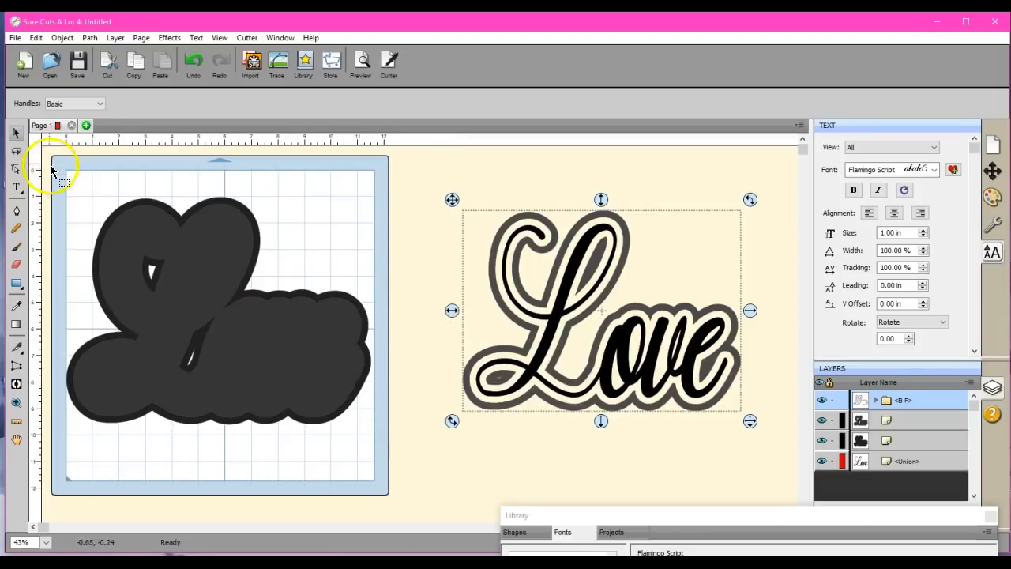
# - Subtract the smaller of the two remaining shadows on the mat from the larger one with Back Minus Front
pyautogui.moveTo(45, 157); pyautogui.dragTo(407, 492)
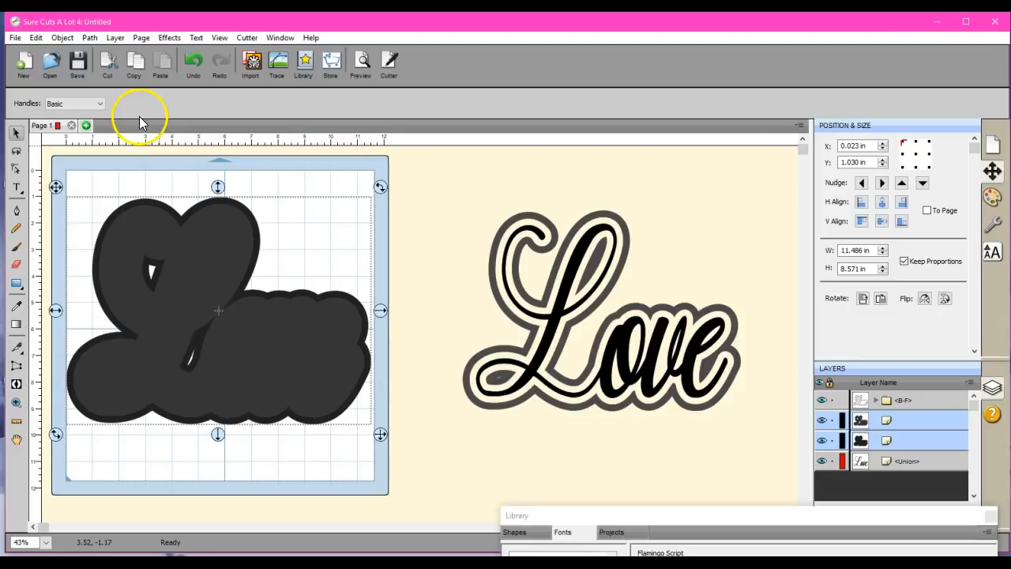
pyautogui.click(90, 38)
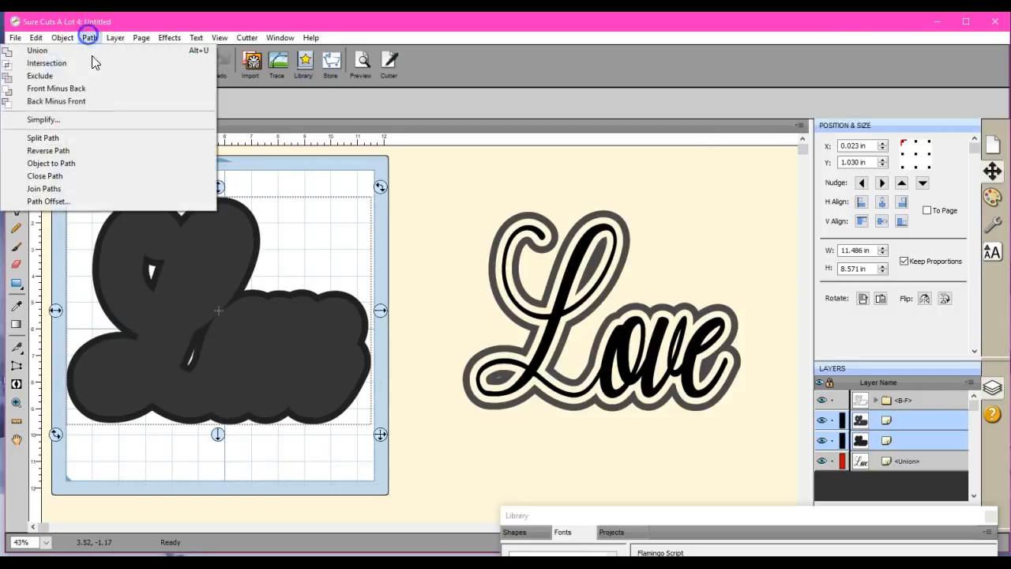
pyautogui.click(90, 101)
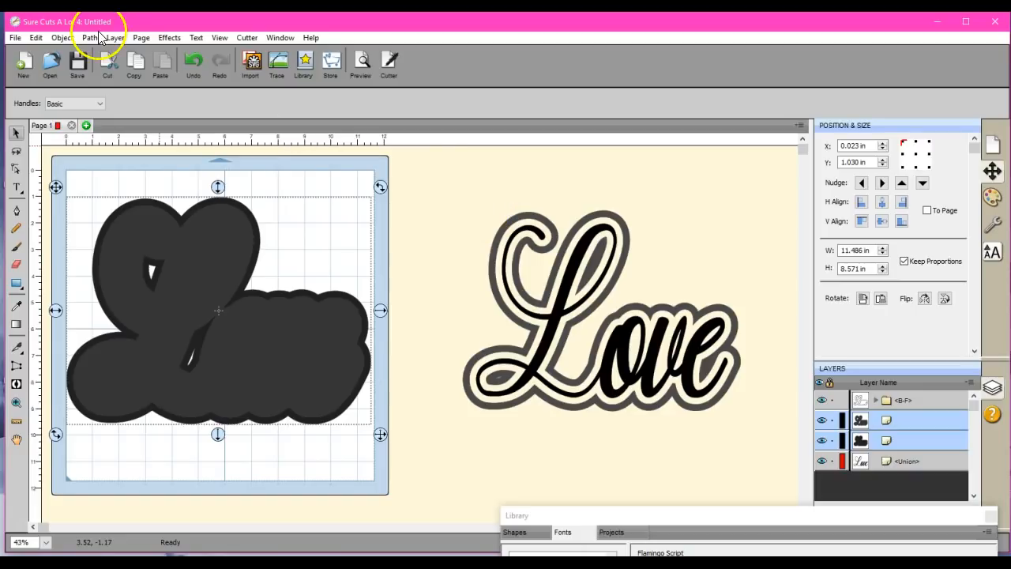
# - Select all objects and align their centres horizontally and vertically so both outlines surround the Love word
pyautogui.click(35, 37)
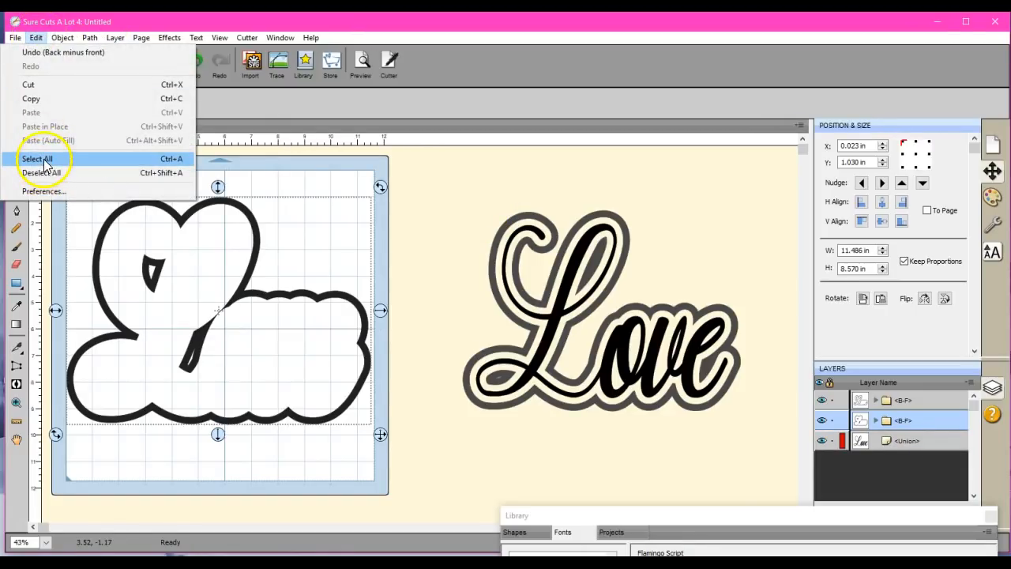
pyautogui.click(45, 163)
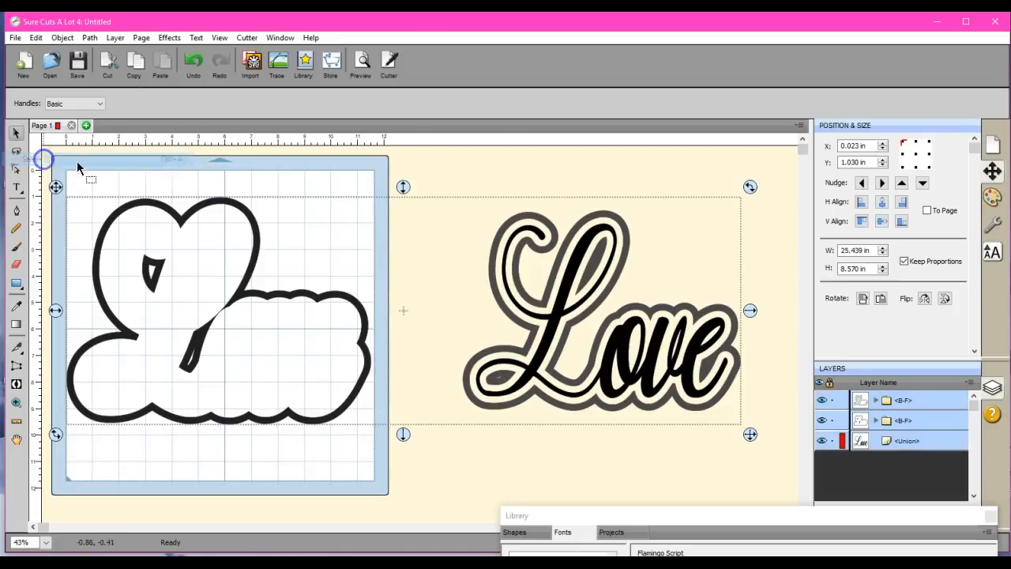
pyautogui.click(881, 204)
pyautogui.click(880, 221)
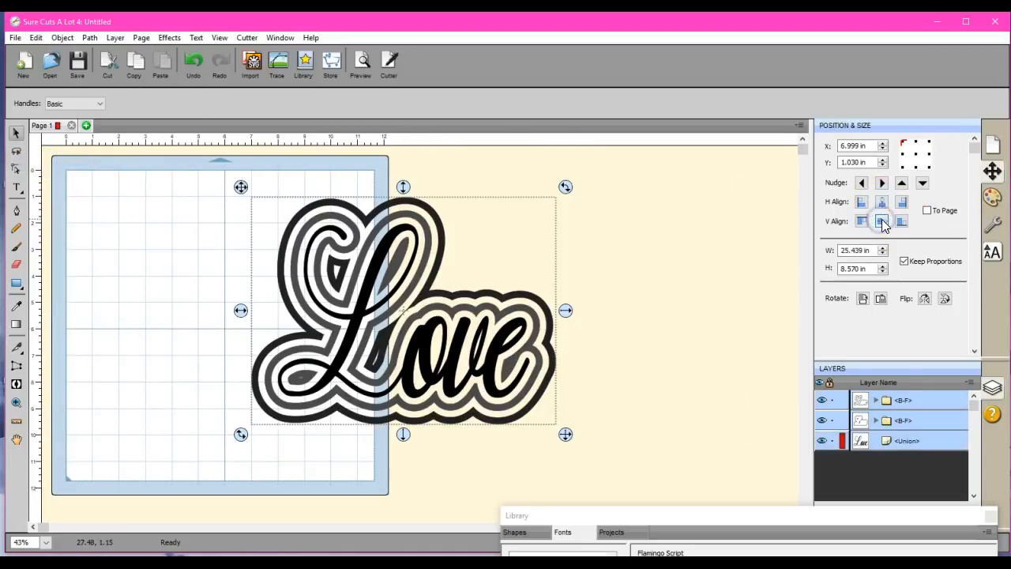
# - Centre the complete Love design on the page, both vertically and horizontally, then deselect it
pyautogui.click(927, 212)
pyautogui.click(882, 204)
pyautogui.click(883, 222)
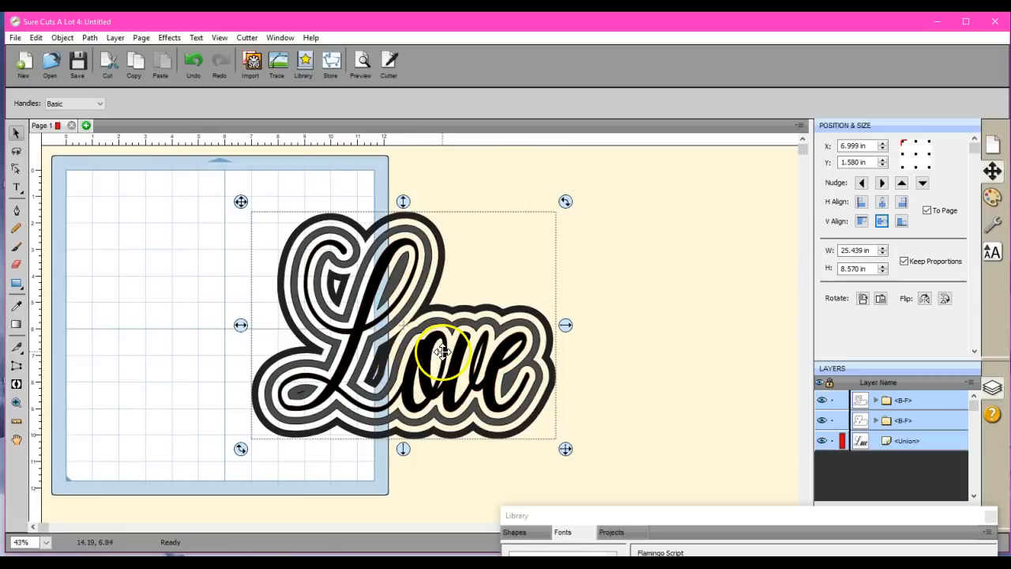
pyautogui.click(883, 202)
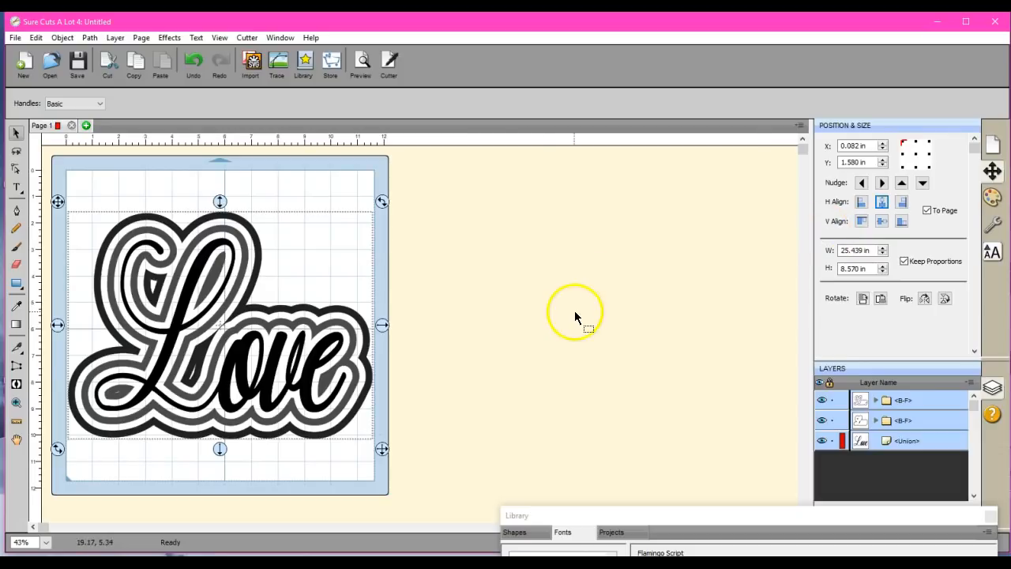
pyautogui.click(466, 360)
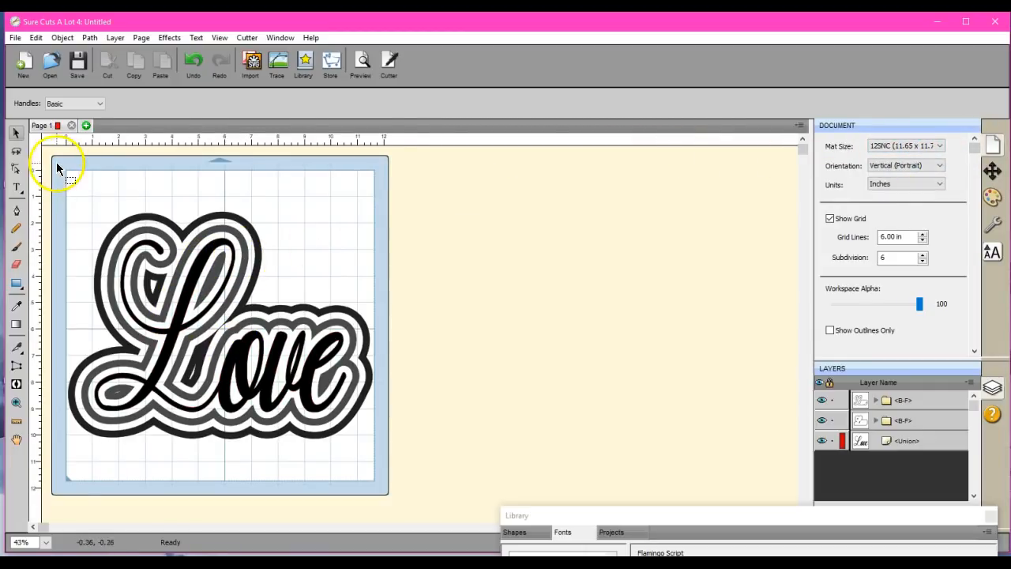
# - Move the whole Love design up near the mat's upper edge and stretch its height to about 10.05 in
pyautogui.moveTo(49, 168); pyautogui.dragTo(393, 481)
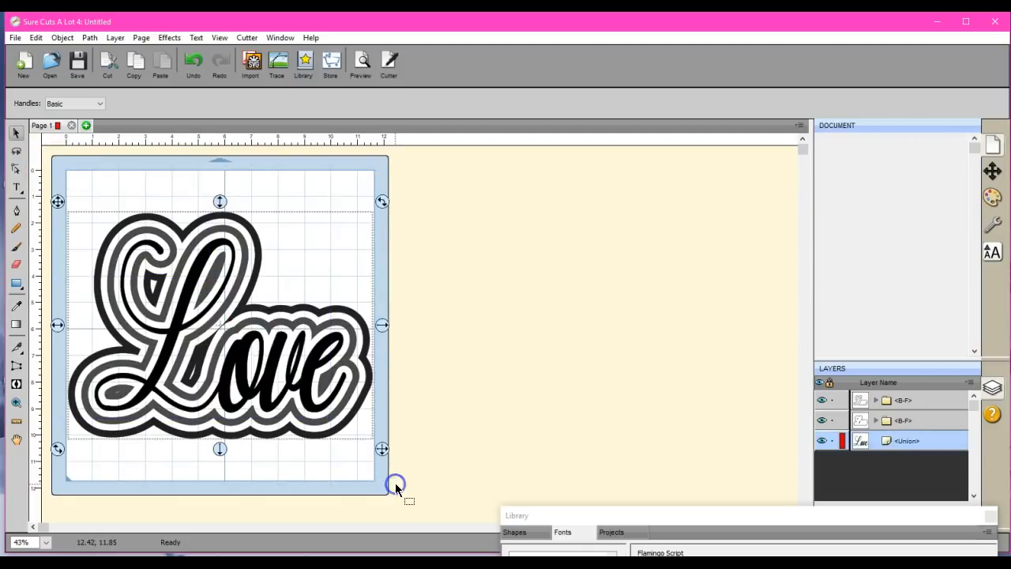
pyautogui.moveTo(221, 199); pyautogui.dragTo(219, 169)
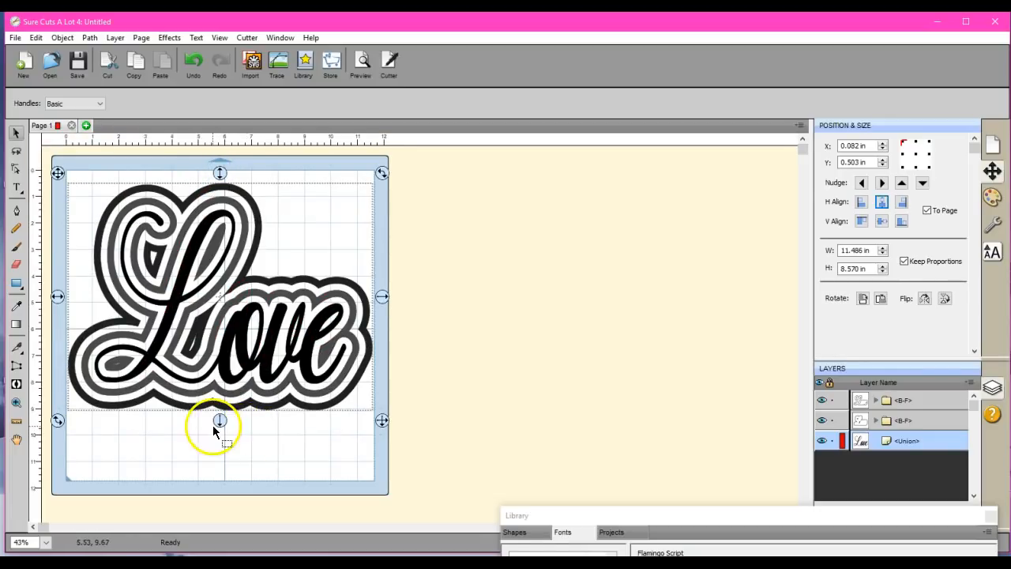
pyautogui.moveTo(220, 421); pyautogui.dragTo(223, 460)
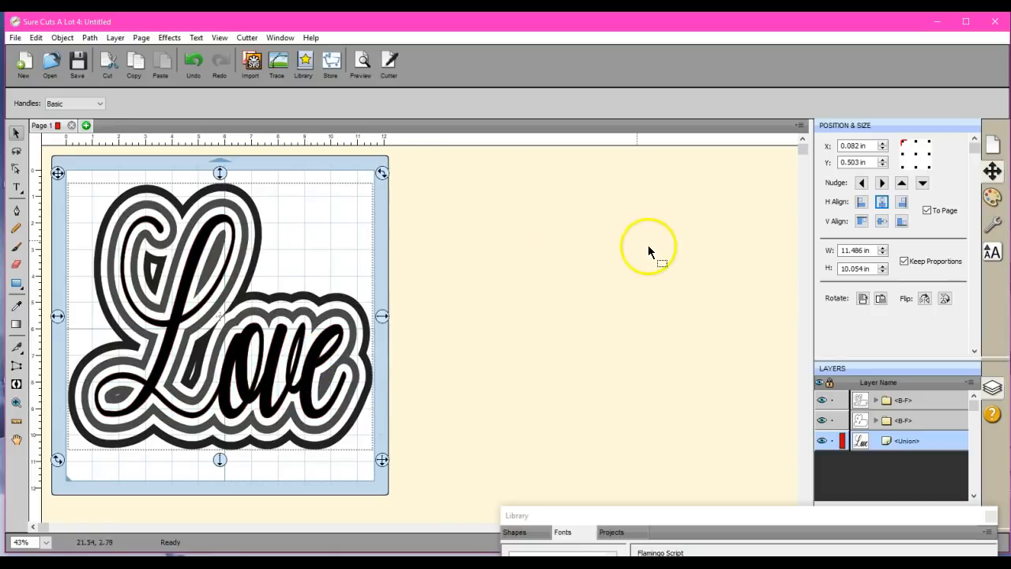
# - Set the mat size to 24SNC with Horizontal (Landscape) orientation, without adjusting the objects to the new orientation
pyautogui.click(994, 146)
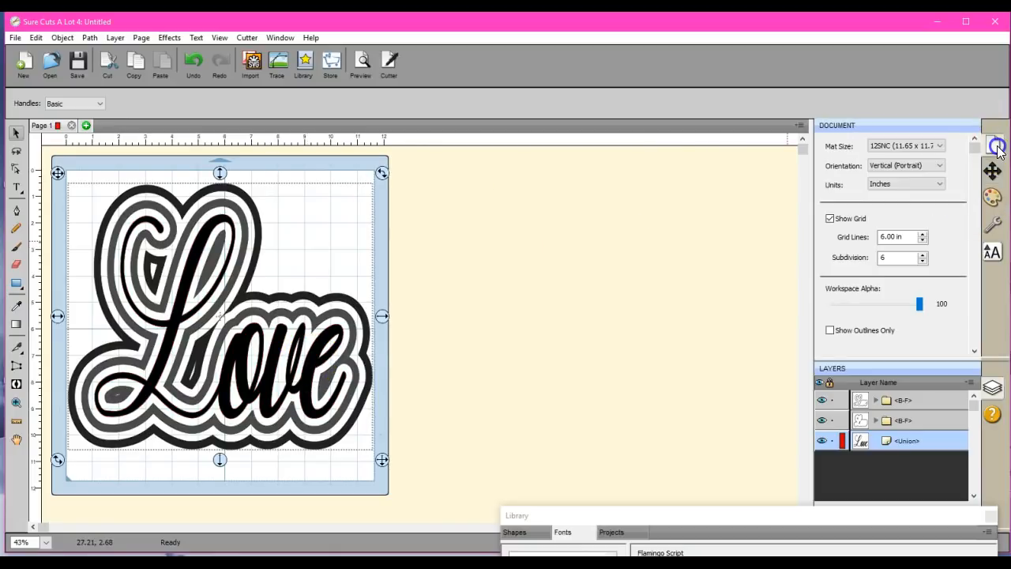
pyautogui.click(940, 149)
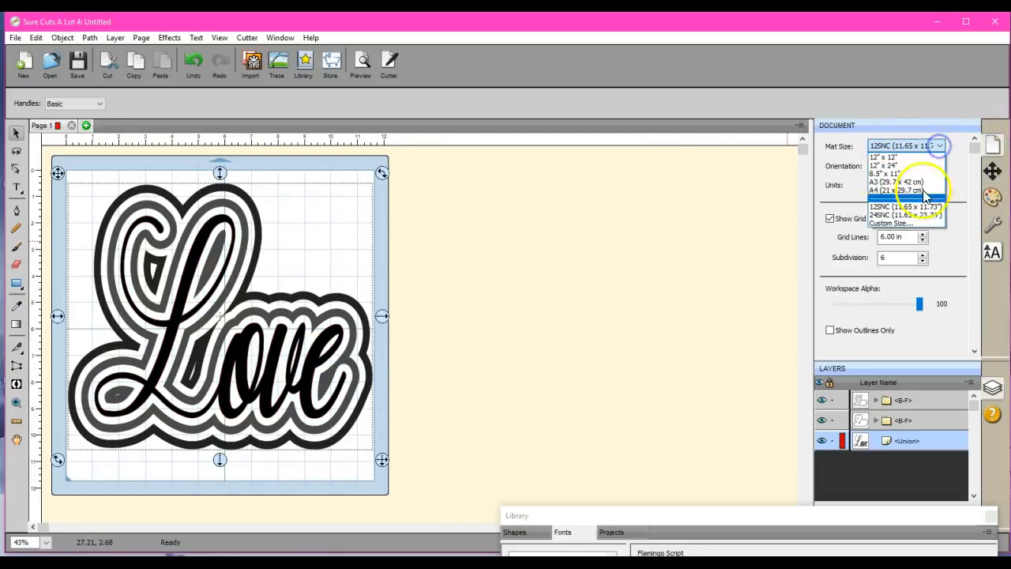
pyautogui.click(917, 216)
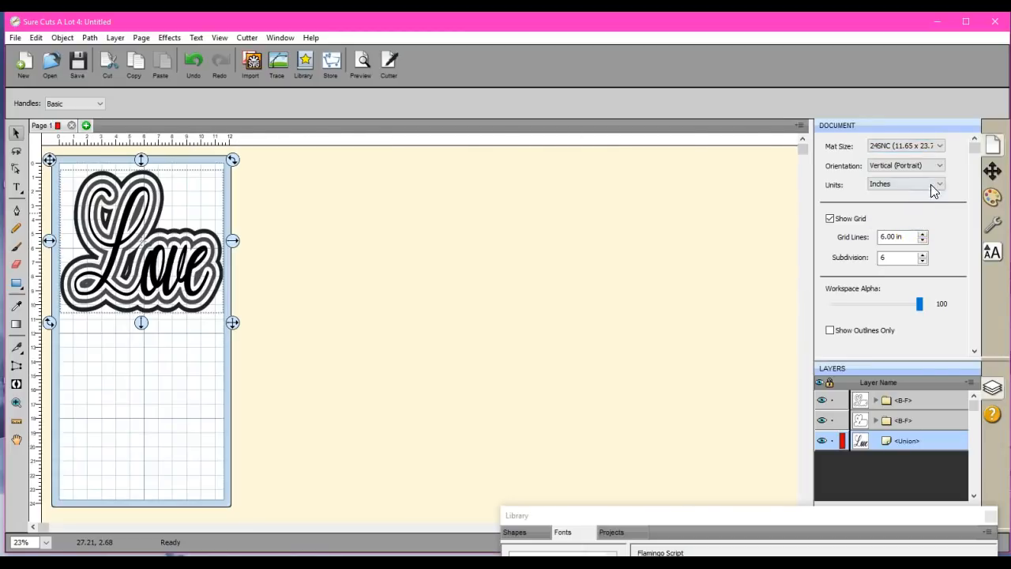
pyautogui.click(940, 167)
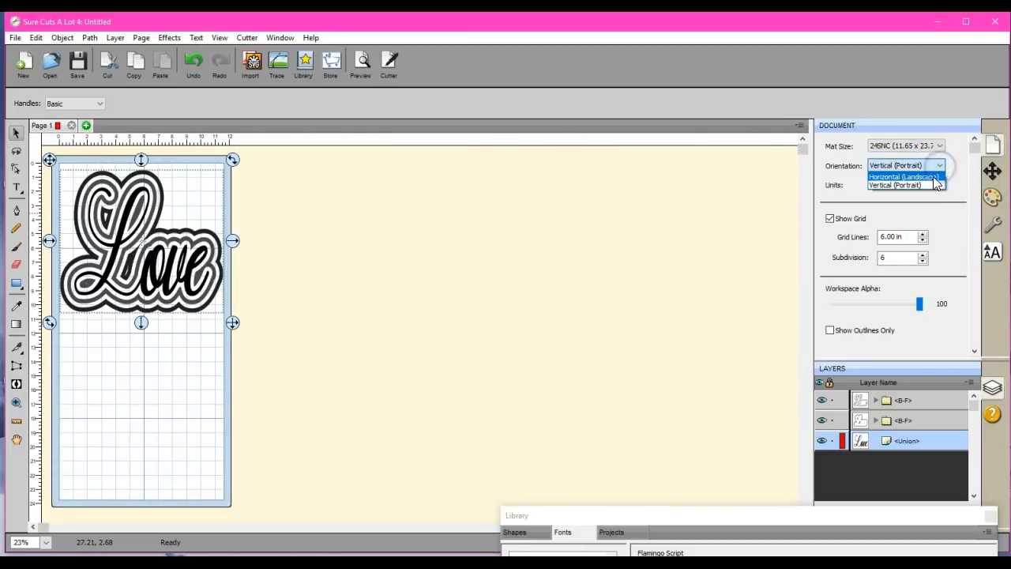
pyautogui.click(934, 178)
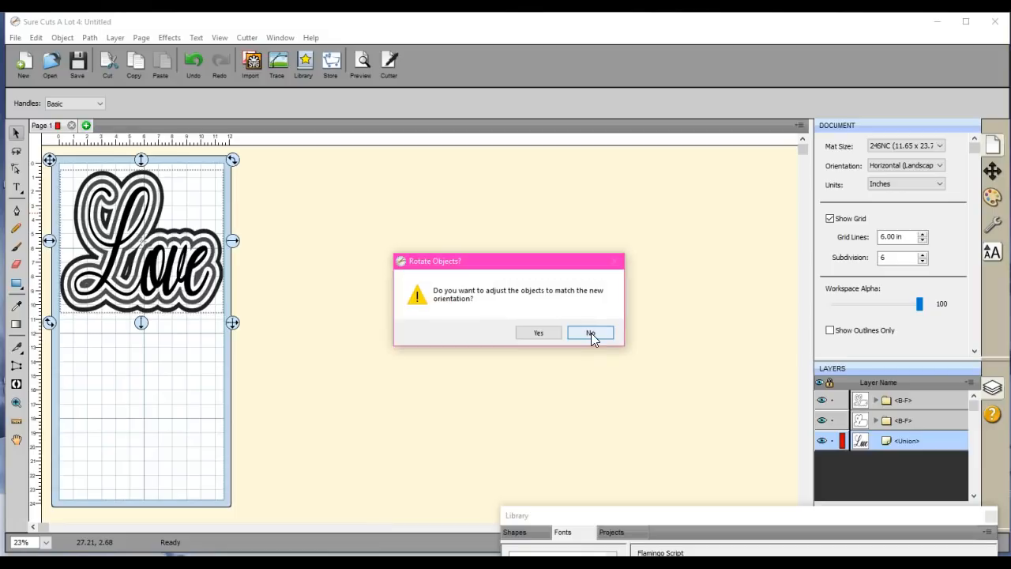
pyautogui.click(590, 334)
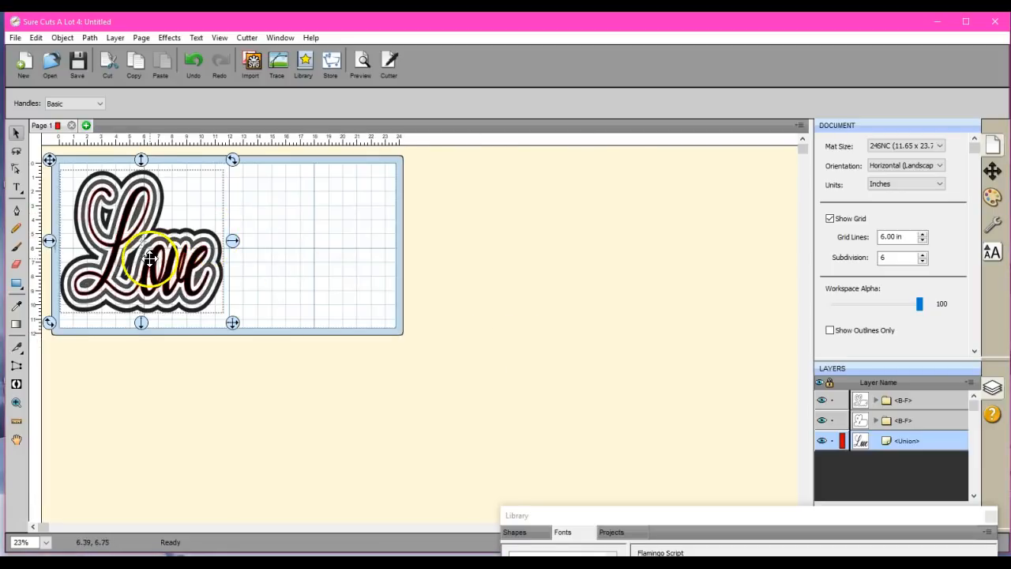
# - Move the Love design slightly inward from the mat's edge and centre it vertically on the page
pyautogui.moveTo(145, 258); pyautogui.dragTo(166, 259)
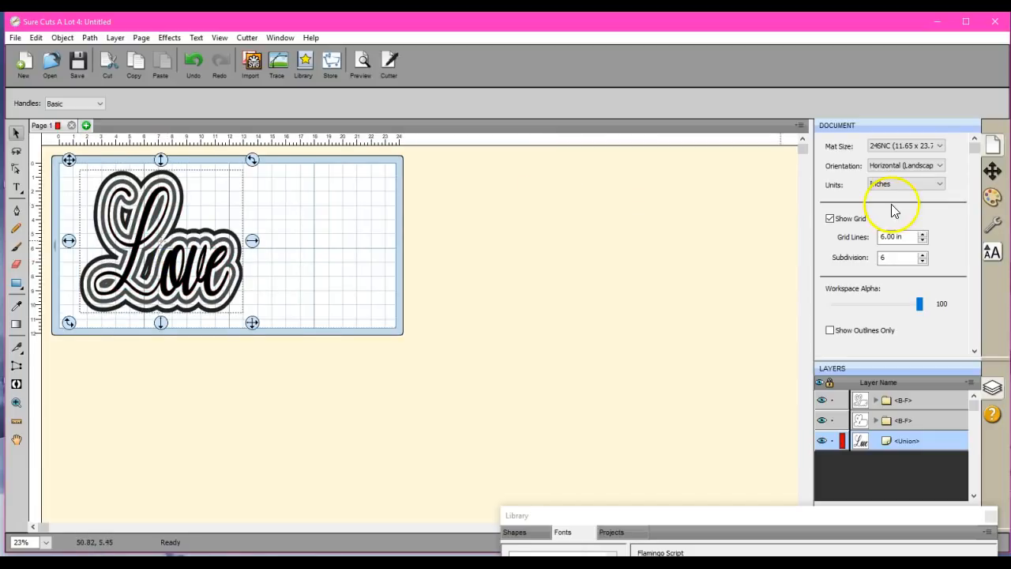
pyautogui.click(992, 171)
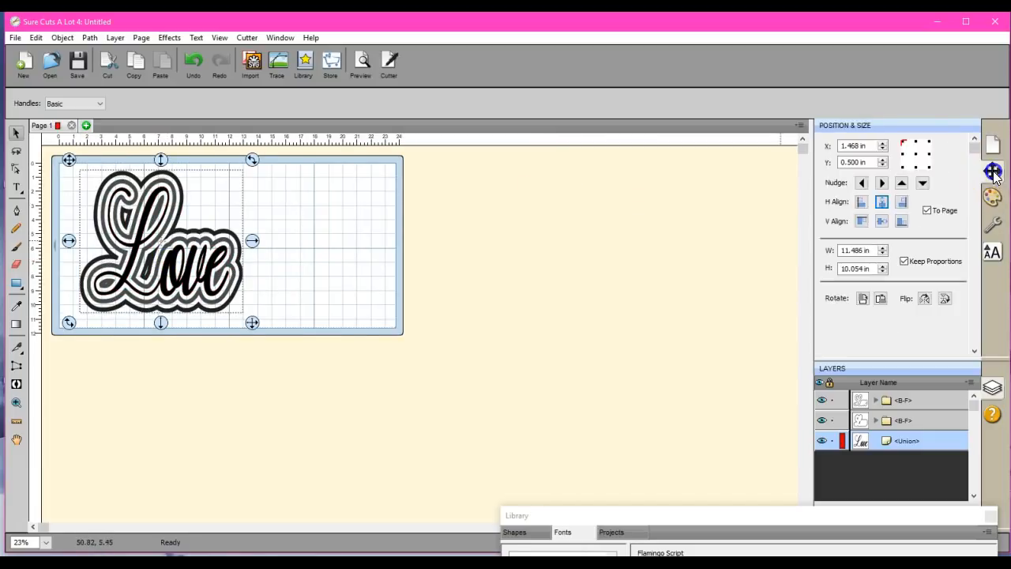
pyautogui.click(882, 222)
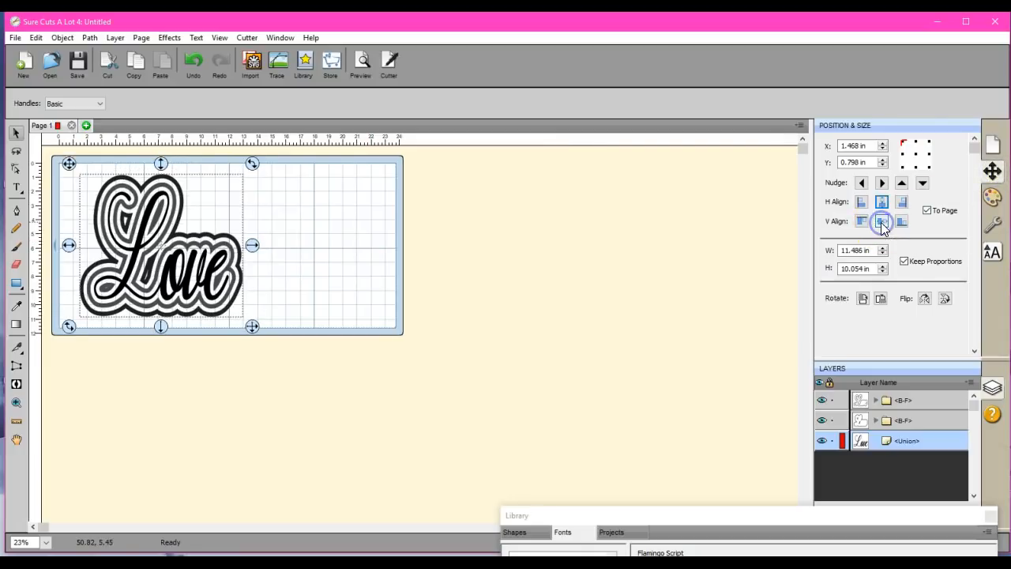
pyautogui.click(389, 332)
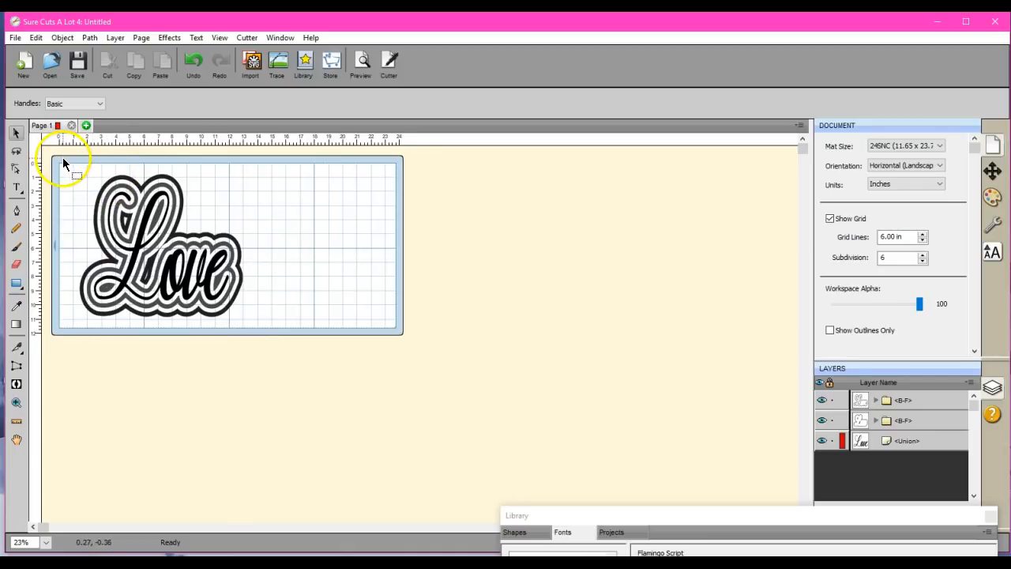
# - Examine the complete Love design and its outlines up close
pyautogui.moveTo(62, 158); pyautogui.dragTo(276, 365)
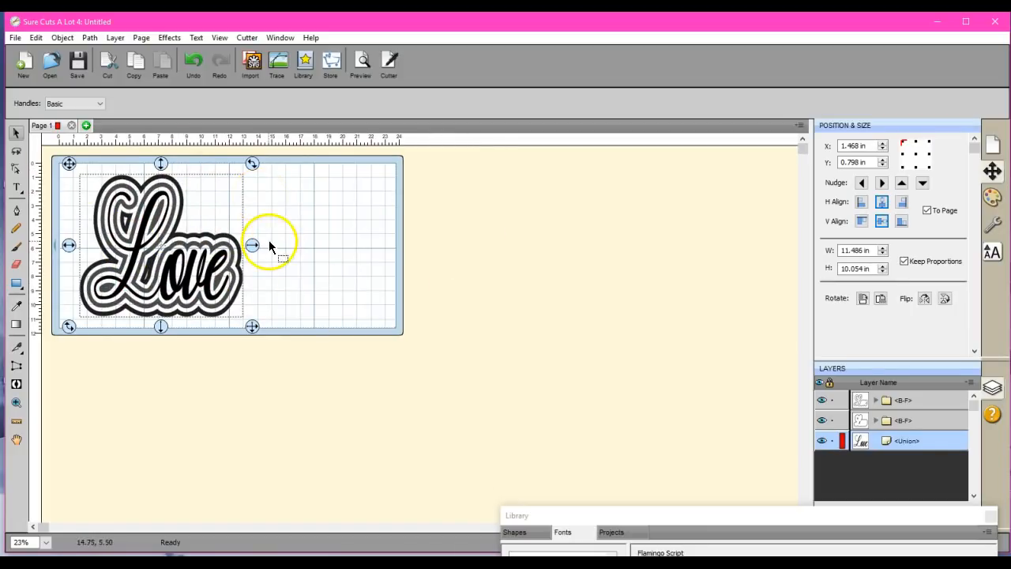
pyautogui.click(15, 402)
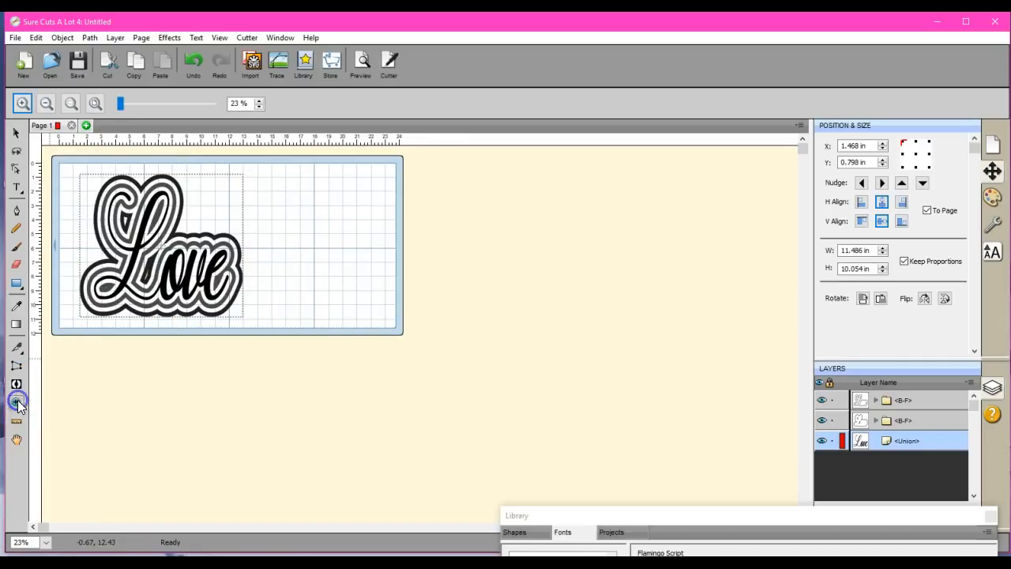
pyautogui.click(70, 107)
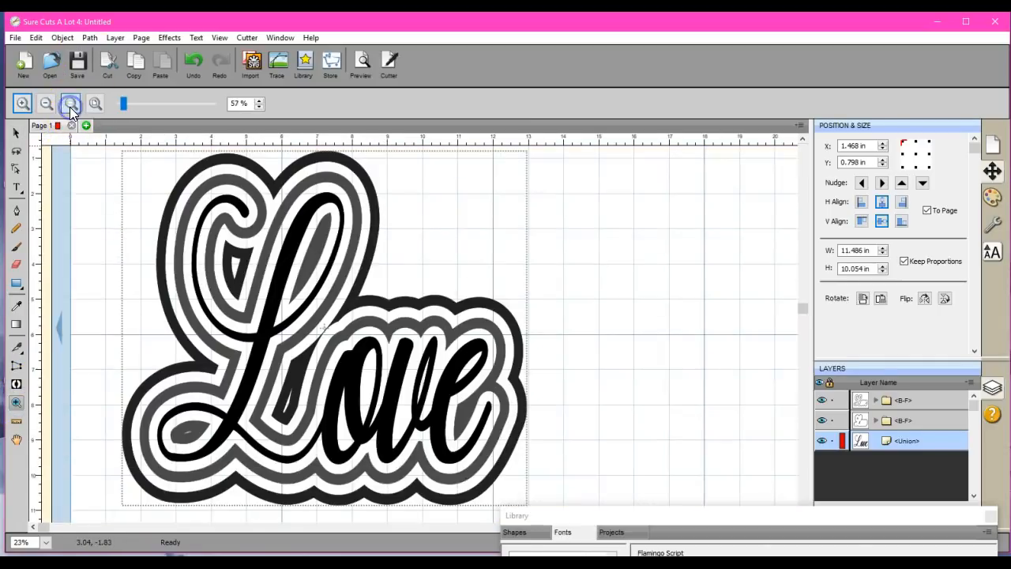
pyautogui.click(641, 291)
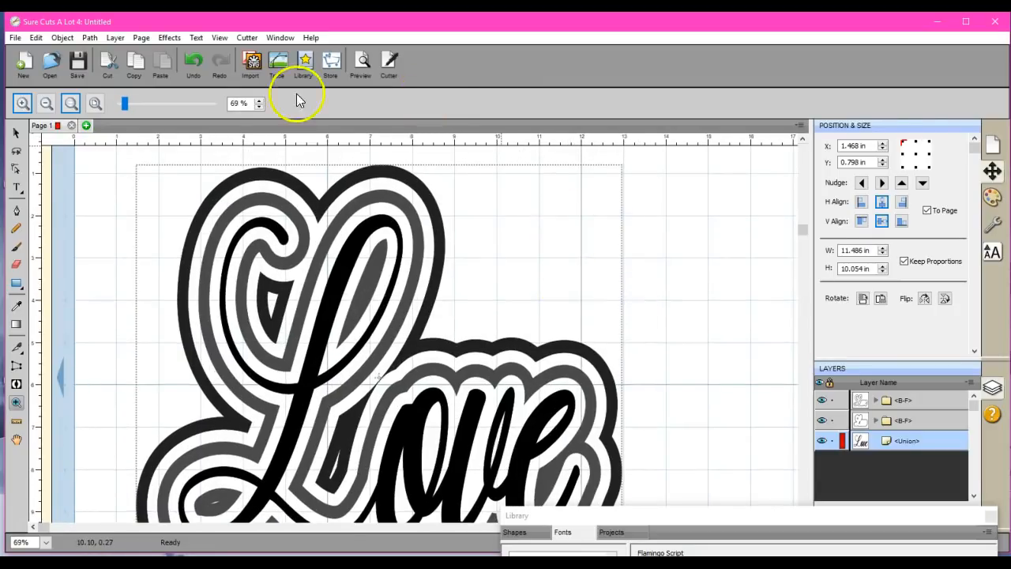
pyautogui.click(70, 107)
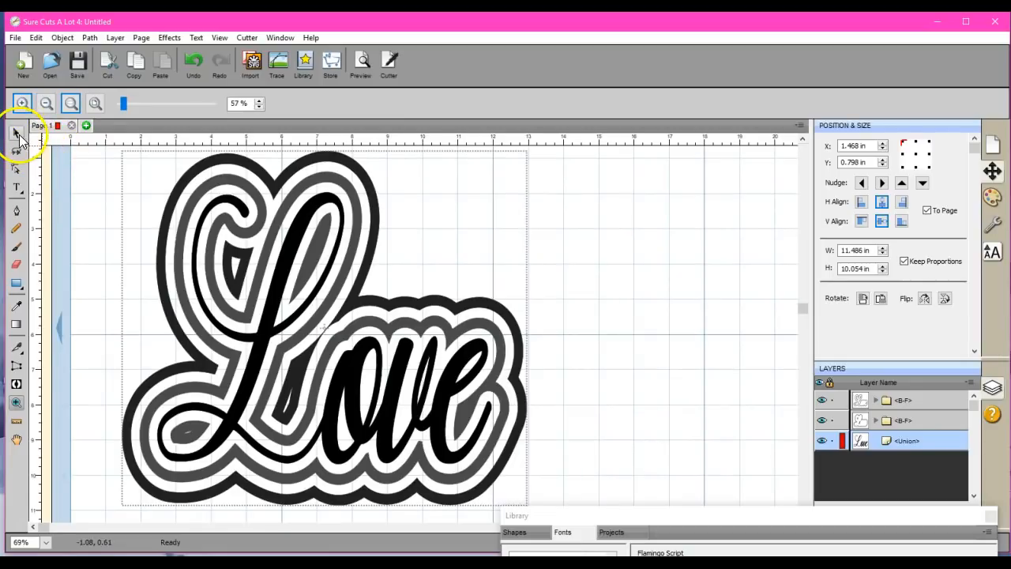
pyautogui.click(17, 134)
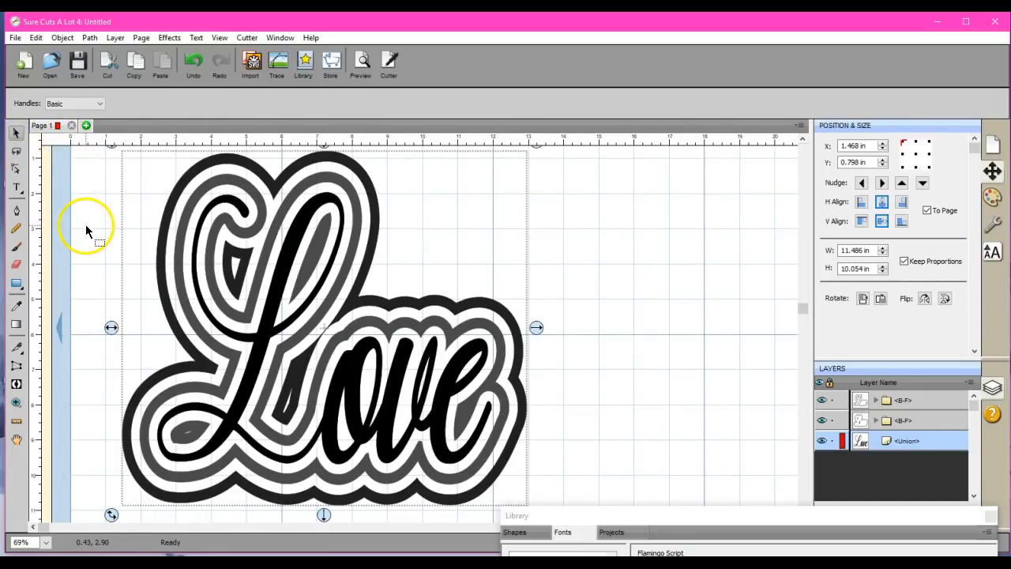
pyautogui.click(104, 236)
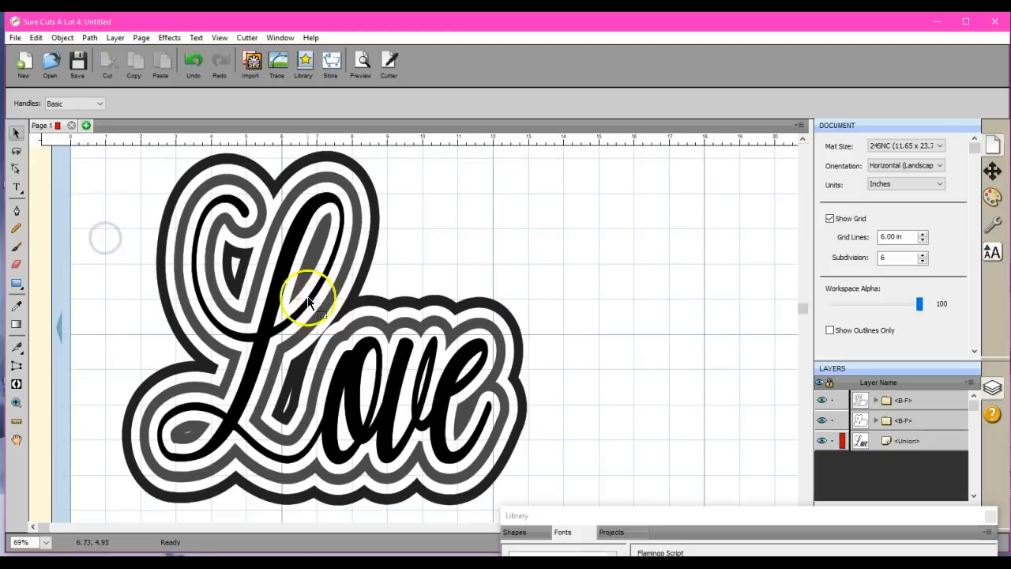
# - Open the Rhinestone effect for the Love word, look through the stone size list and close it without applying
pyautogui.click(273, 290)
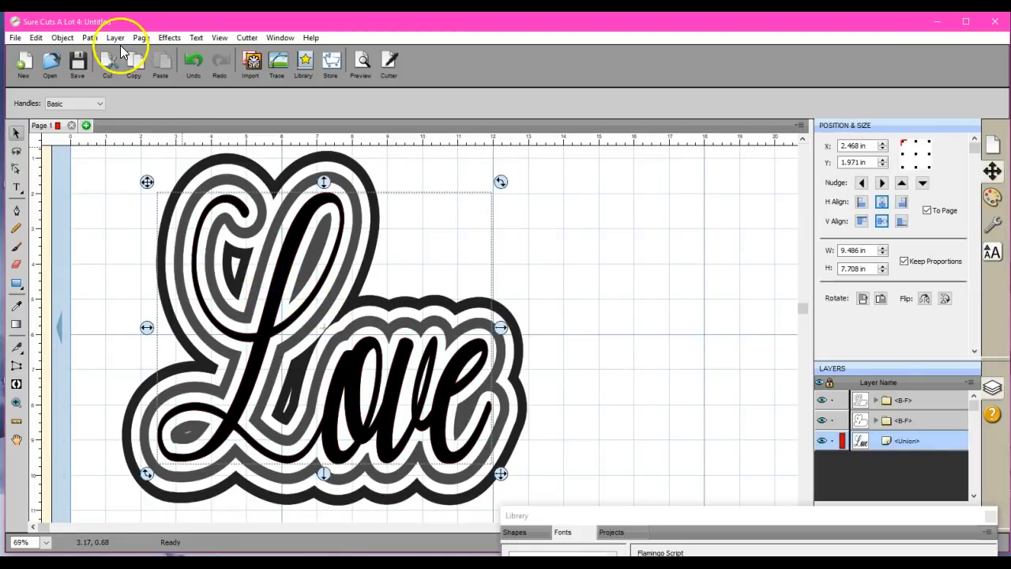
pyautogui.click(168, 38)
pyautogui.click(150, 194)
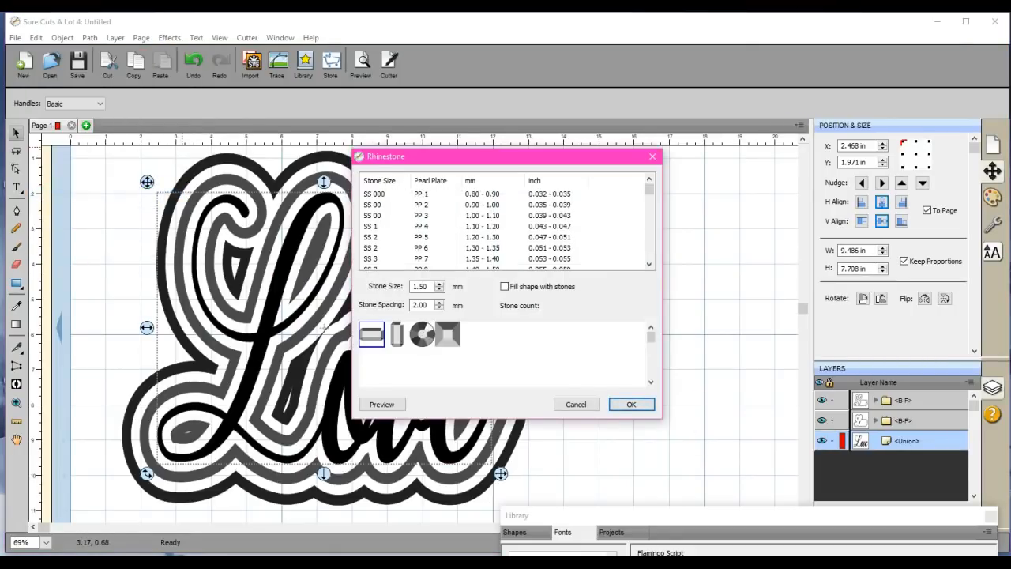
pyautogui.moveTo(649, 194)
pyautogui.mouseDown()
pyautogui.moveTo(650, 223)
pyautogui.moveTo(655, 204)
pyautogui.mouseUp()
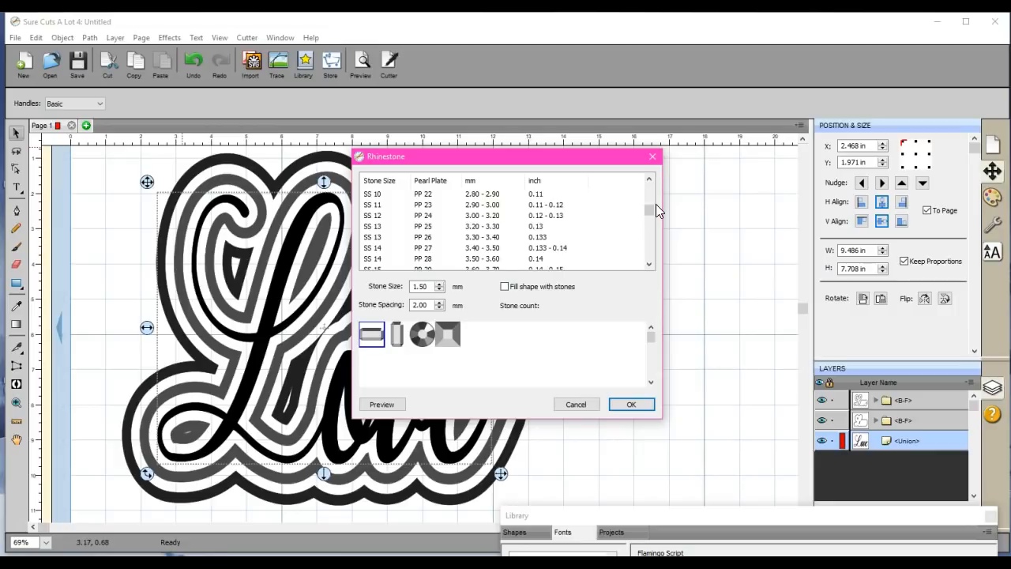
pyautogui.click(575, 403)
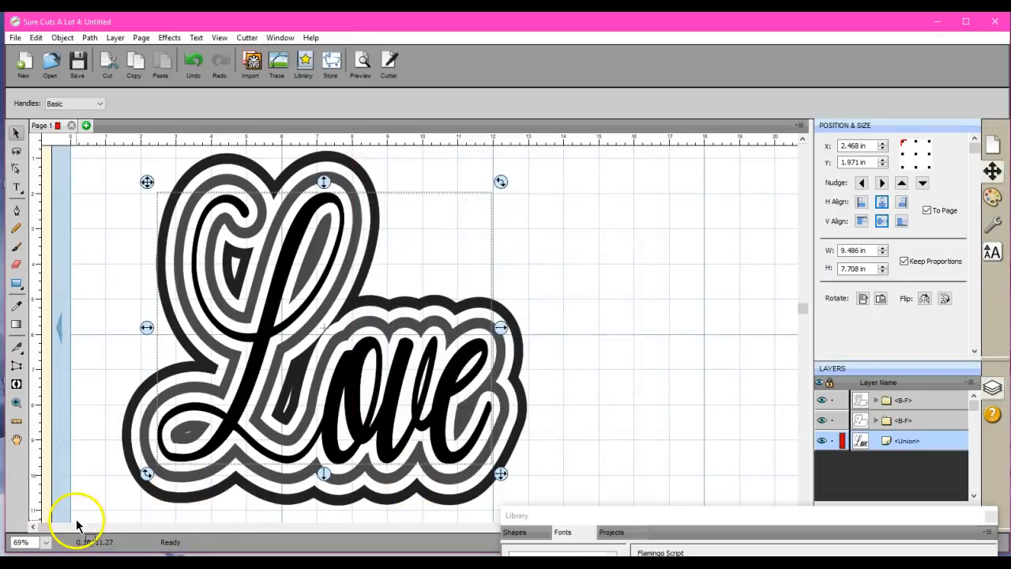
pyautogui.click(46, 541)
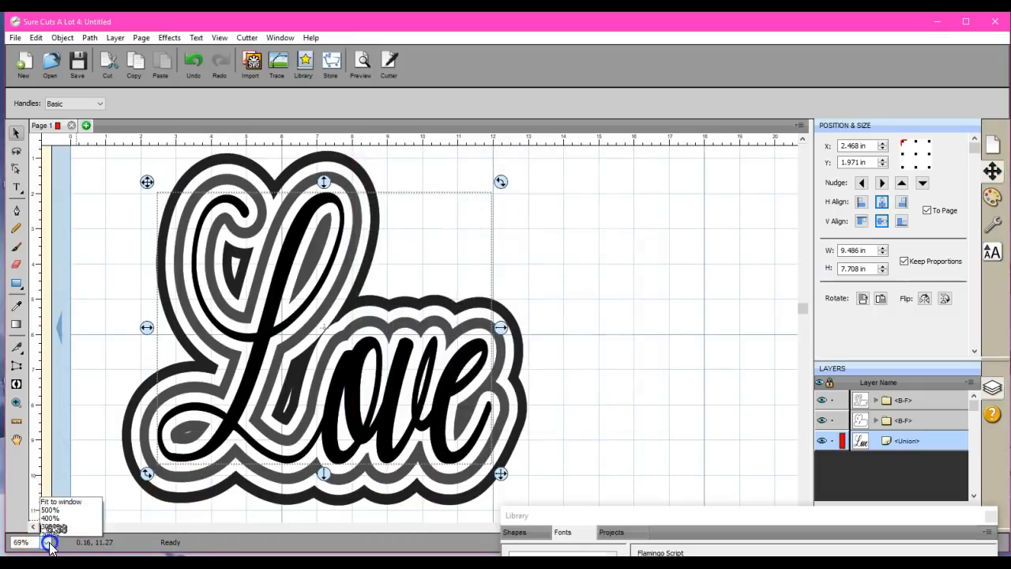
pyautogui.click(50, 523)
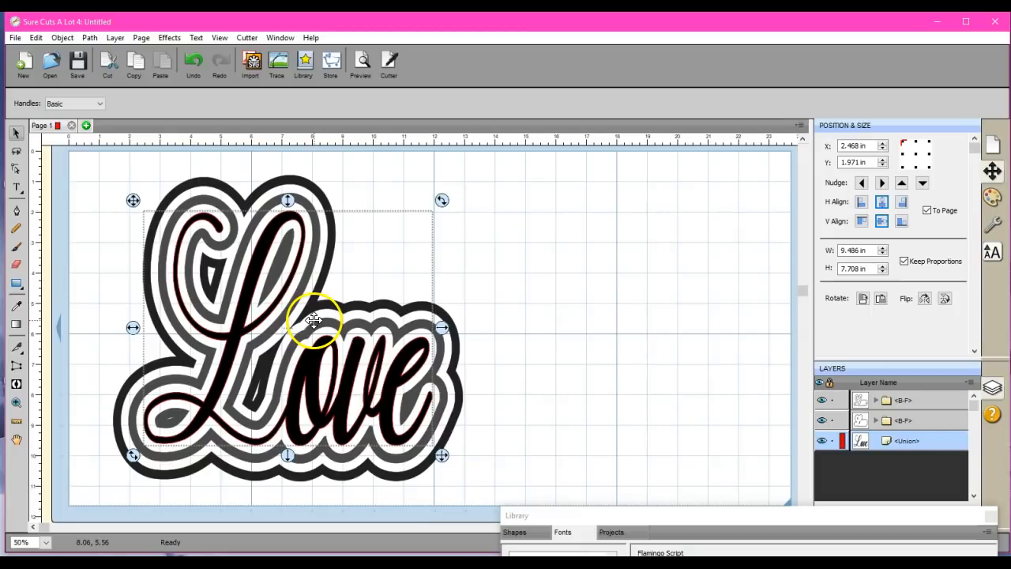
# - Add a new page named Page 2 to the document, keeping its green colour
pyautogui.click(479, 526)
pyautogui.click(479, 525)
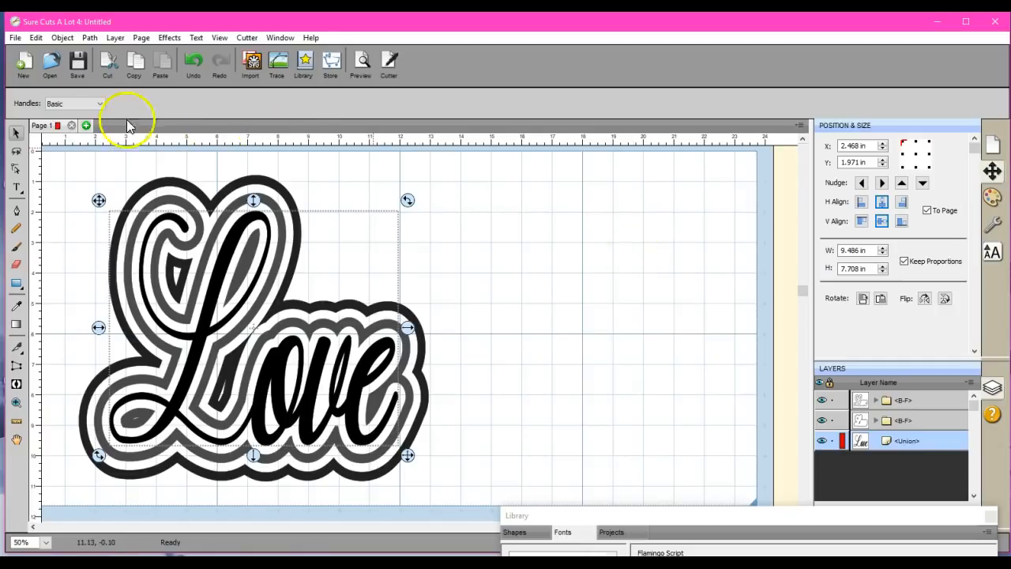
pyautogui.click(86, 124)
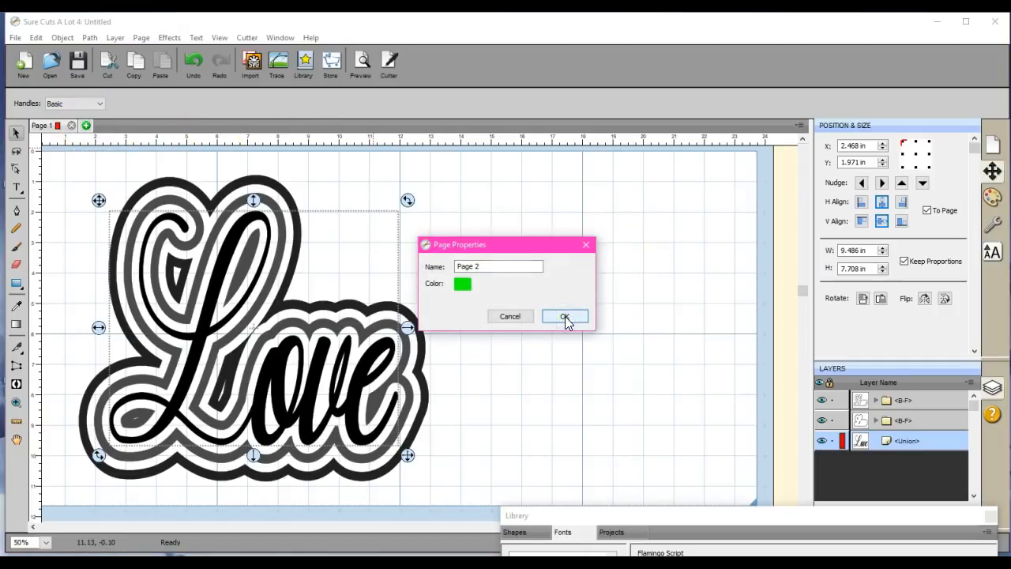
pyautogui.click(564, 316)
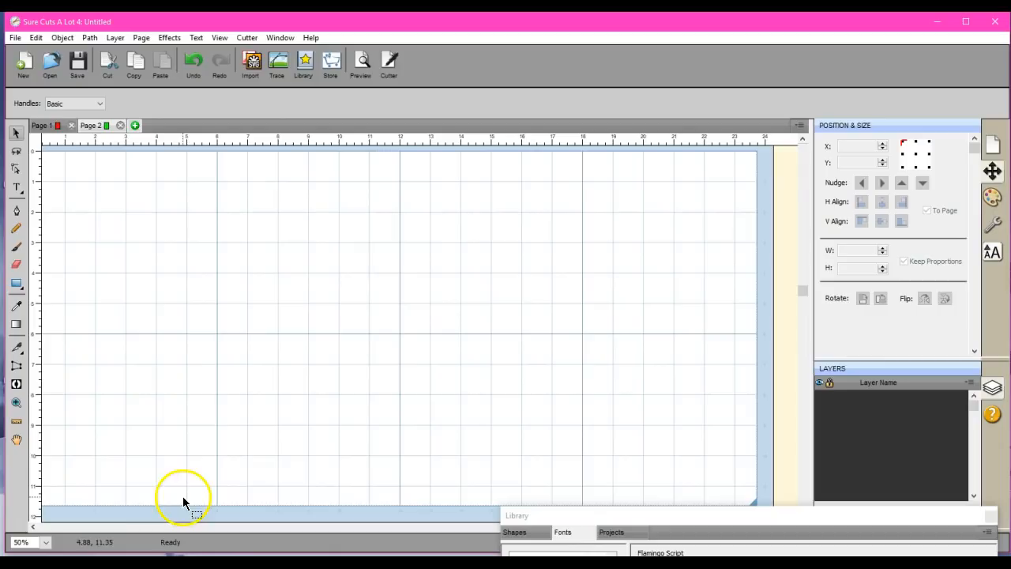
pyautogui.click(96, 529)
pyautogui.click(96, 528)
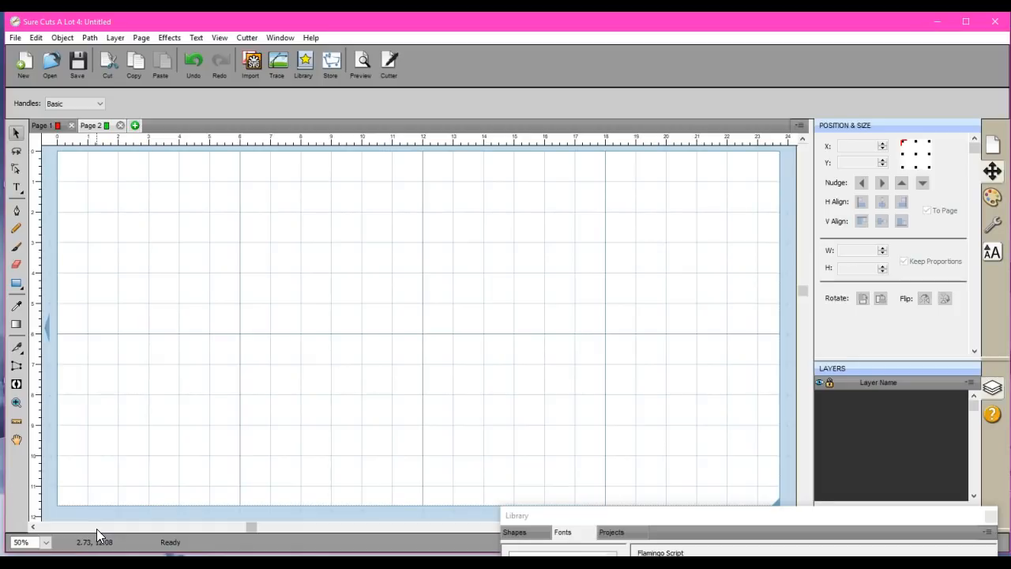
# - Insert a horizontal rectangle from the library's Basic Shapes onto the blank page
pyautogui.moveTo(690, 513); pyautogui.dragTo(705, 285)
pyautogui.click(528, 303)
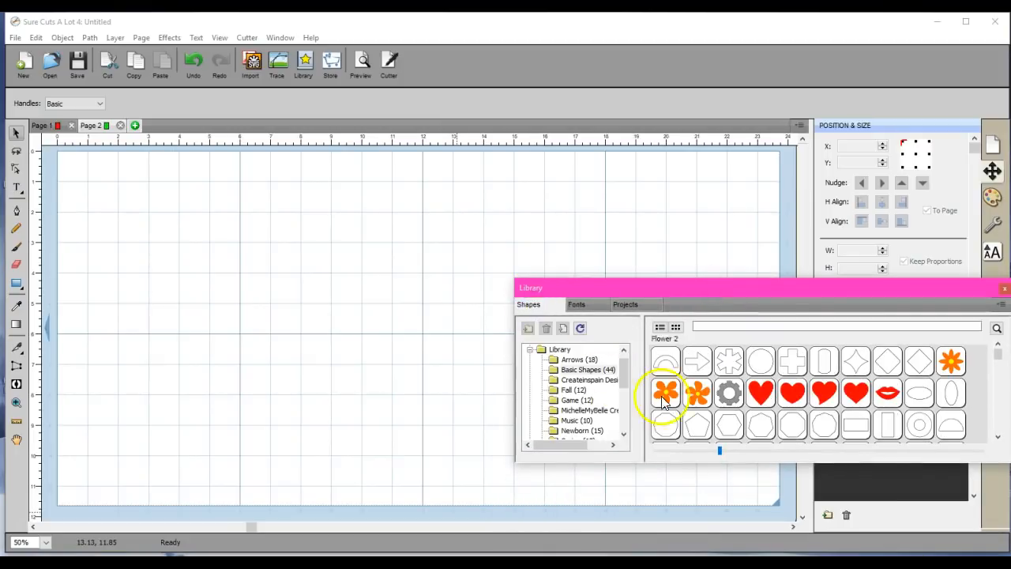
pyautogui.click(853, 426)
pyautogui.doubleClick(853, 426)
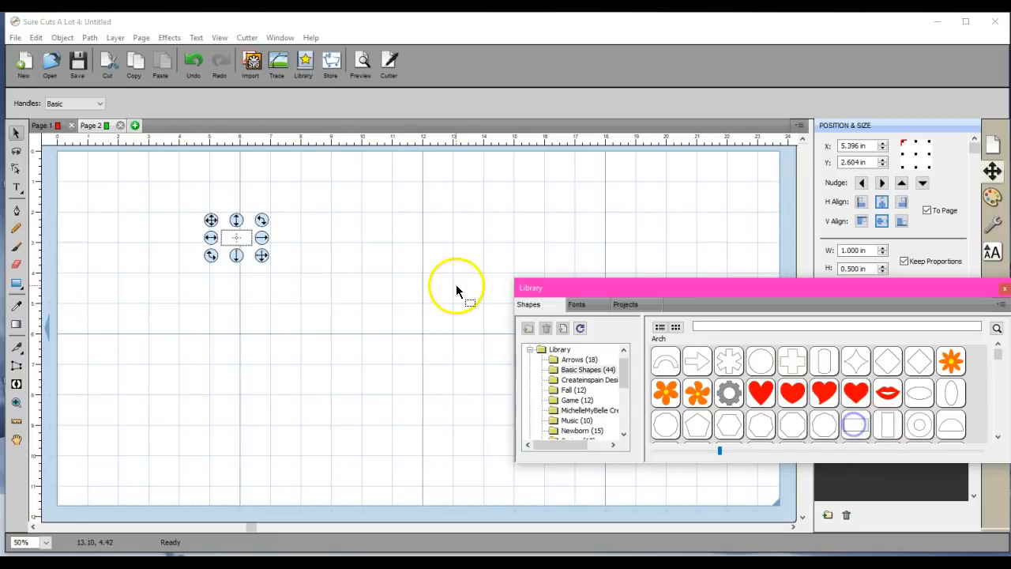
# - Move the rectangle into the mat's upper-left corner and enlarge it to about 2.67 by 1.58 in
pyautogui.moveTo(210, 224); pyautogui.dragTo(52, 150)
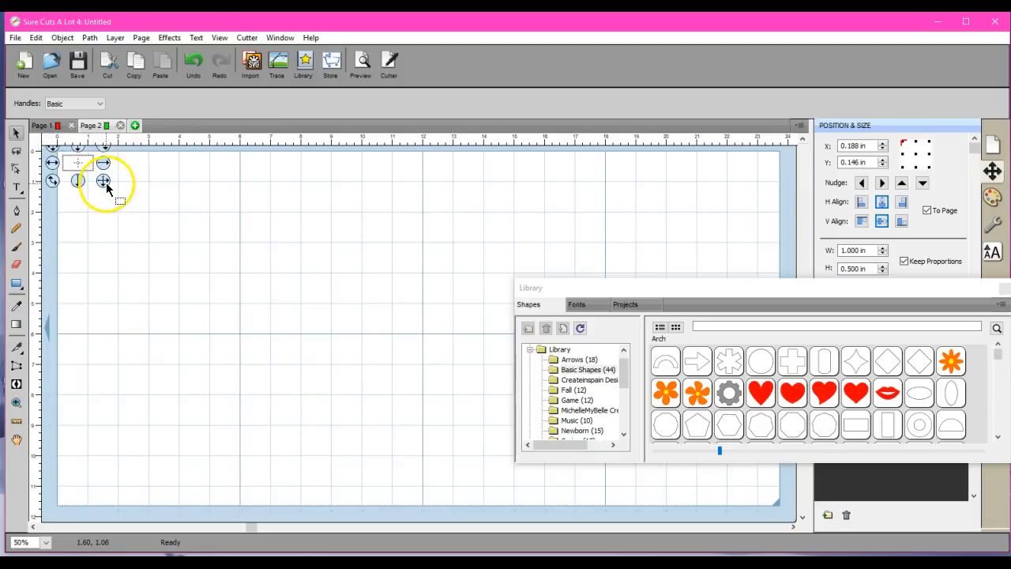
pyautogui.click(105, 183)
pyautogui.moveTo(106, 182); pyautogui.dragTo(157, 215)
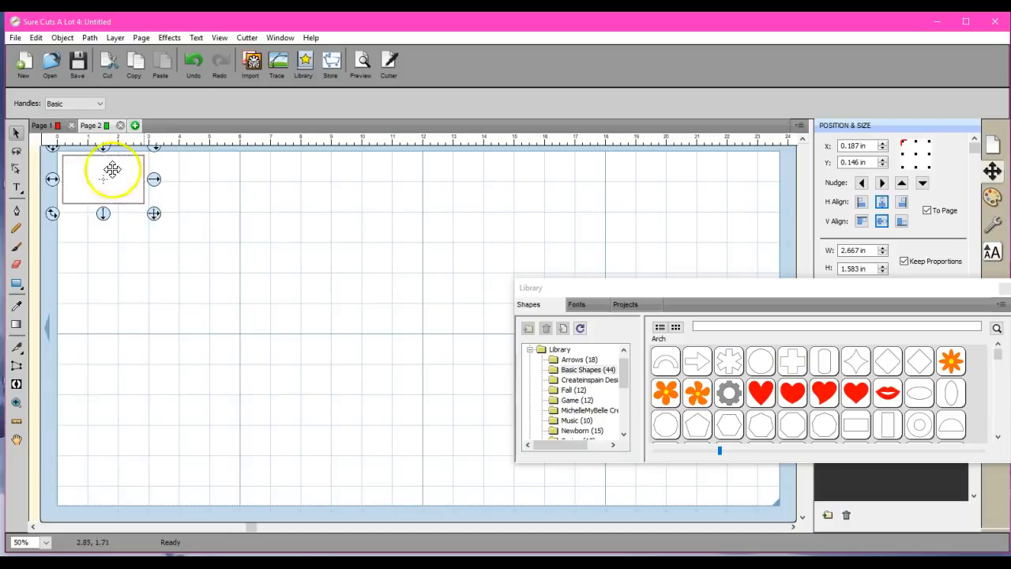
# - Duplicate the rectangle into a grid of 3 columns and 5 rows with 0.200 in horizontal and vertical spacing
pyautogui.click(63, 37)
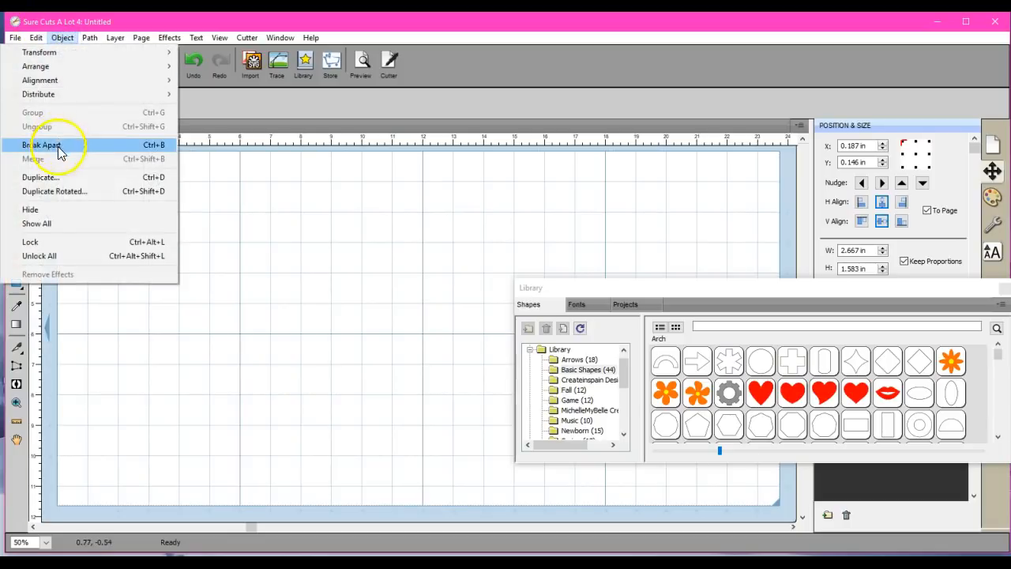
pyautogui.click(58, 178)
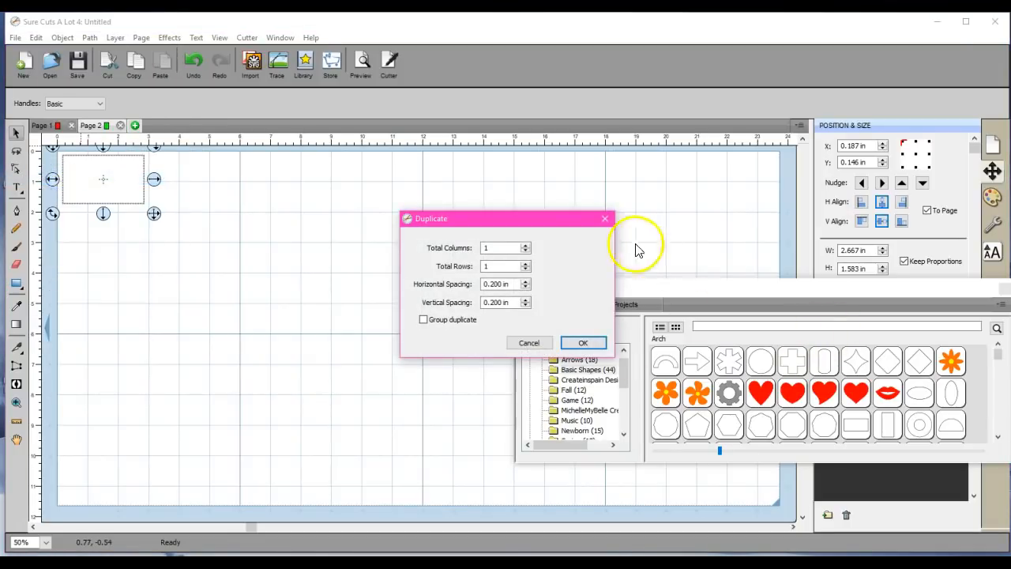
pyautogui.click(525, 246)
pyautogui.click(525, 246)
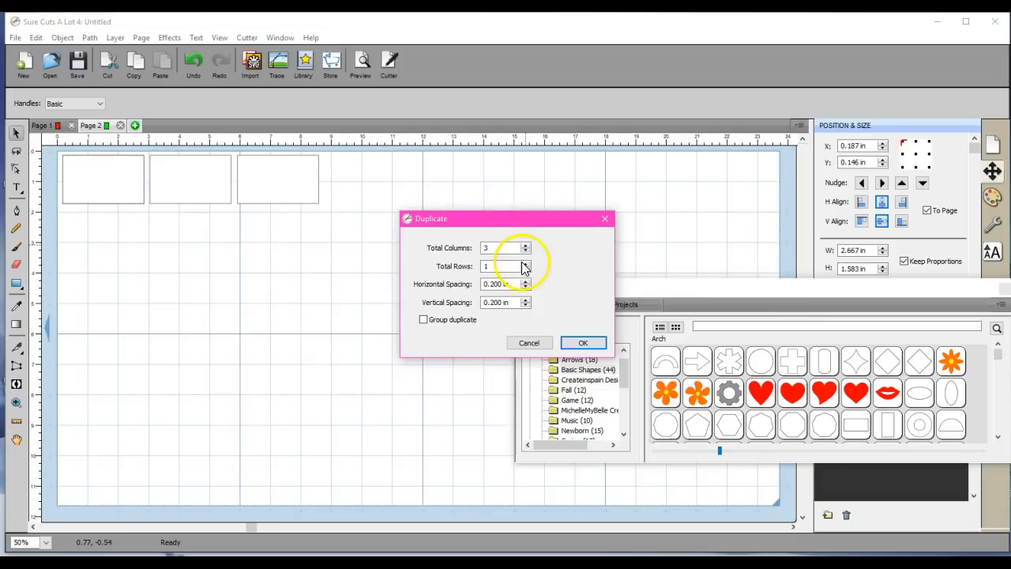
pyautogui.click(525, 264)
pyautogui.click(525, 264)
pyautogui.click(525, 263)
pyautogui.click(525, 263)
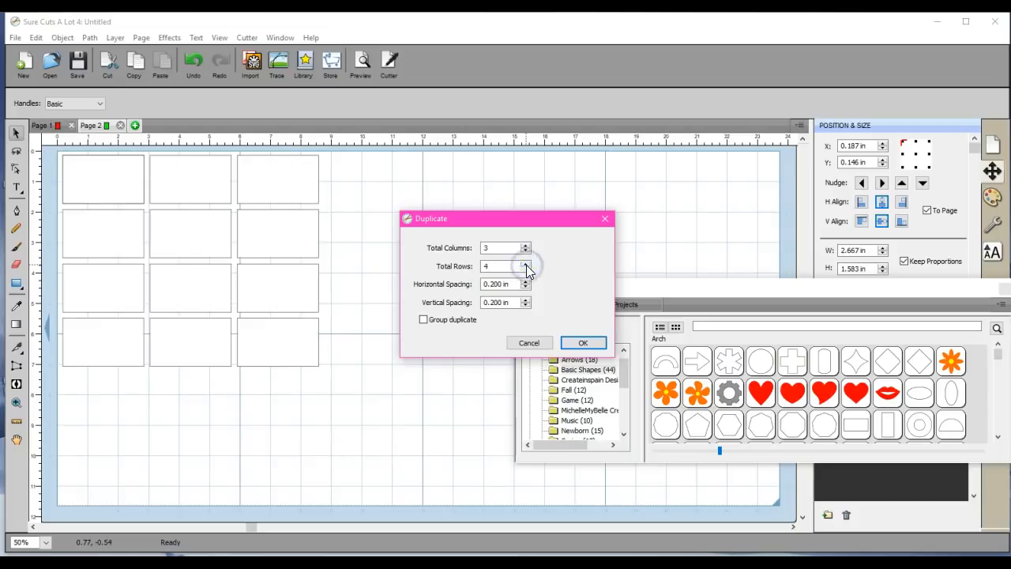
pyautogui.click(582, 342)
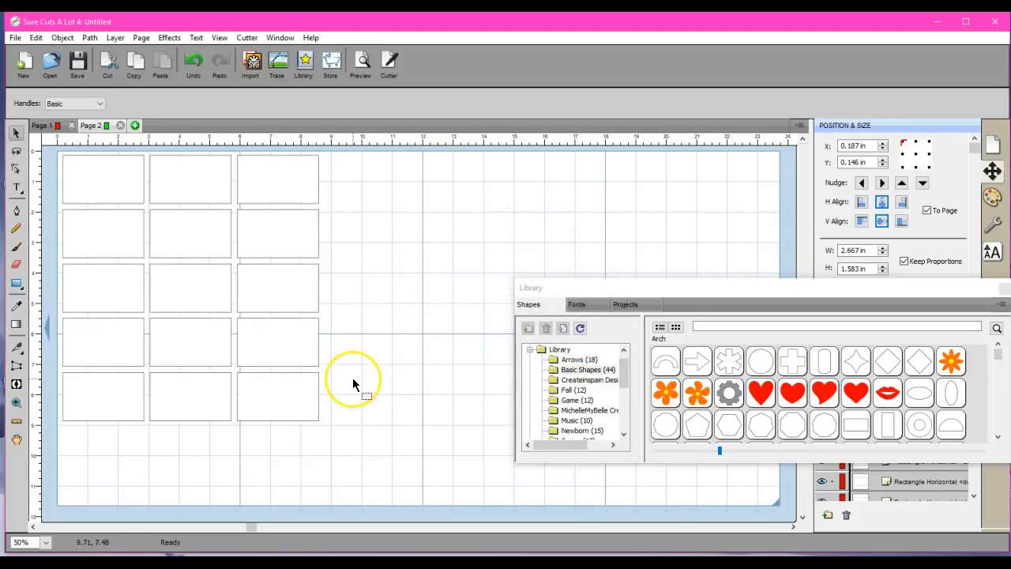
# - Apply the Rhinestone effect to the first column's first rectangle with round SS 9 (PP 19) stones, size 2.60 mm, previewing it first
pyautogui.click(123, 221)
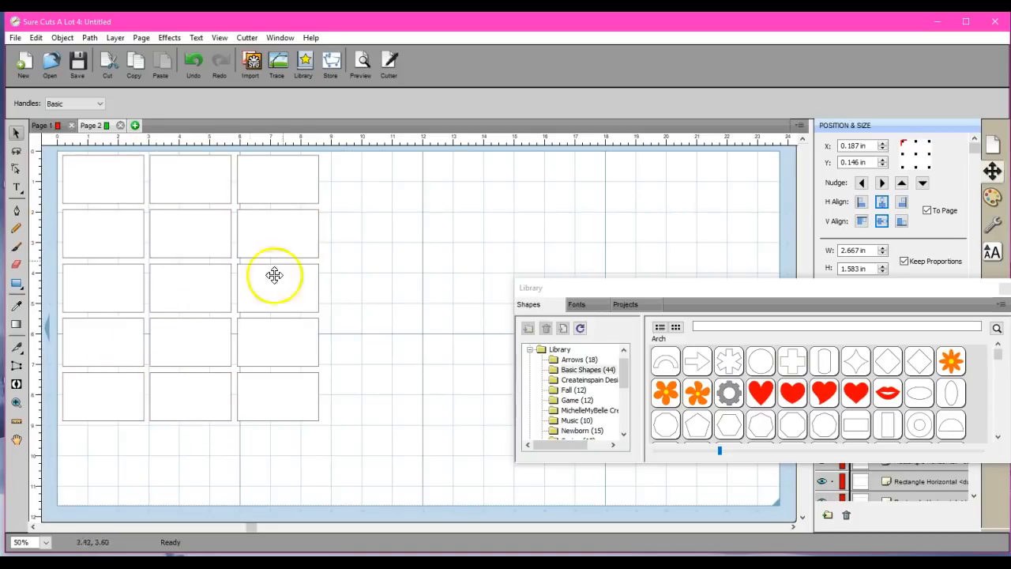
pyautogui.click(98, 184)
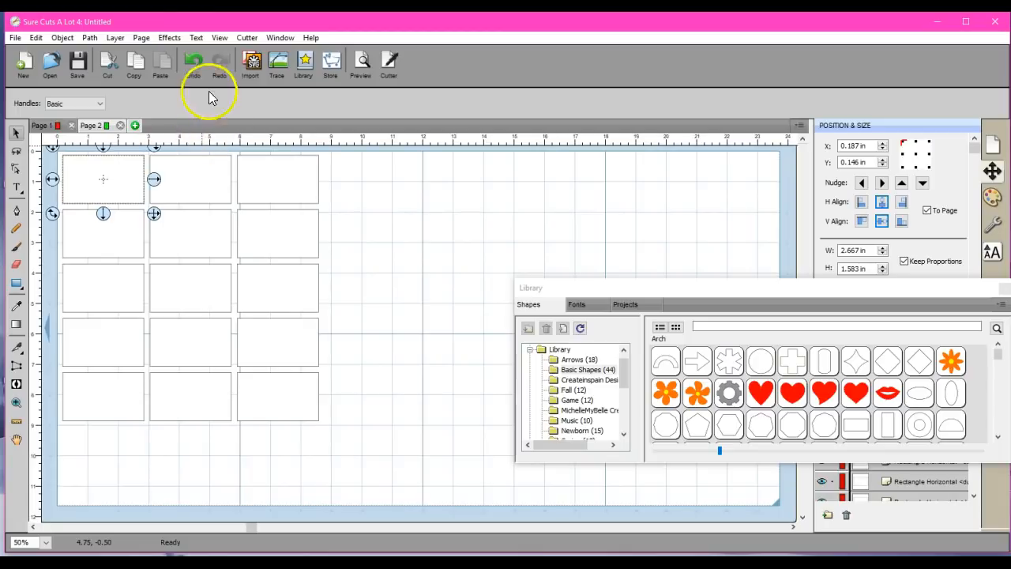
pyautogui.click(173, 40)
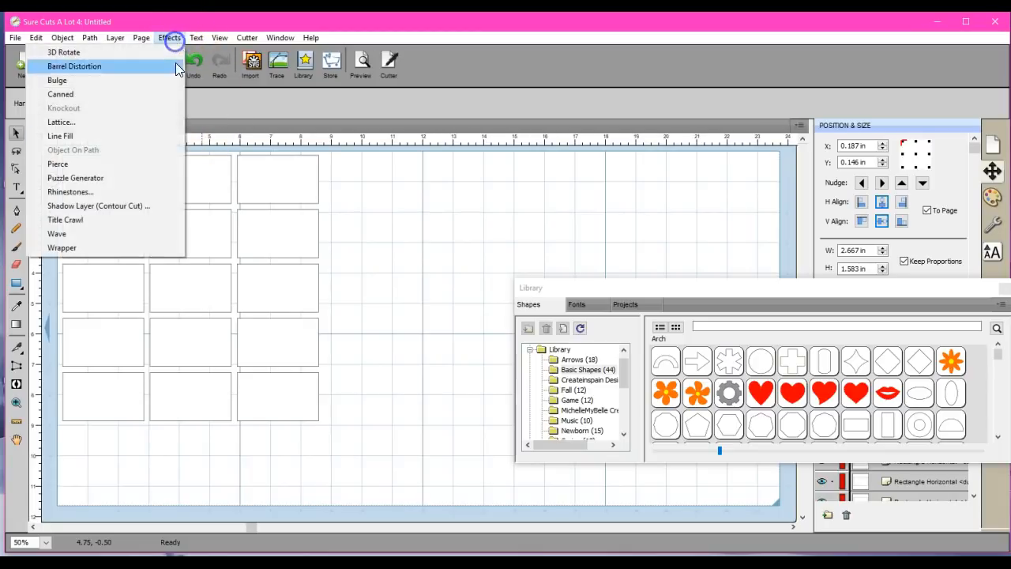
pyautogui.click(149, 195)
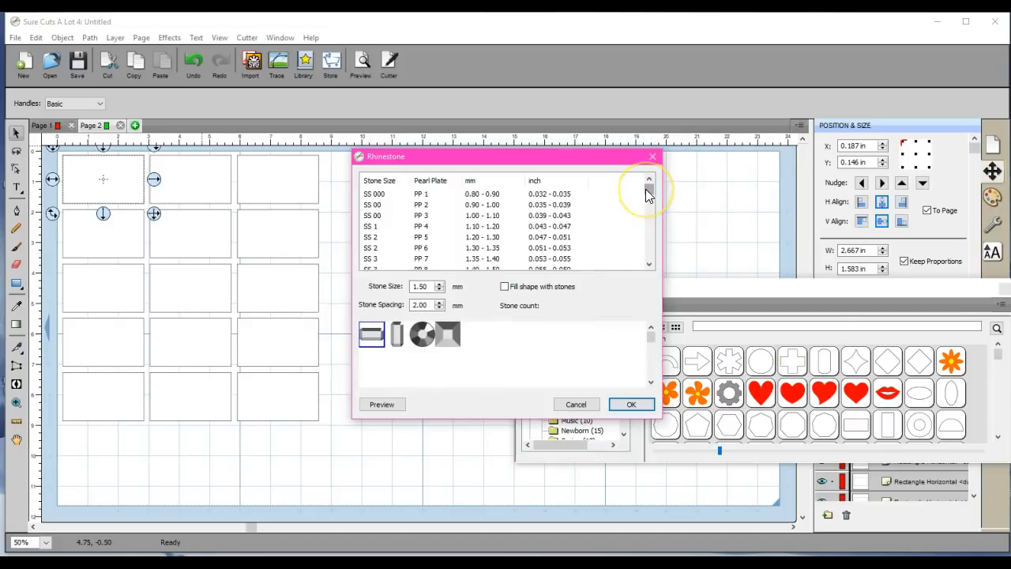
pyautogui.moveTo(645, 189); pyautogui.dragTo(648, 204)
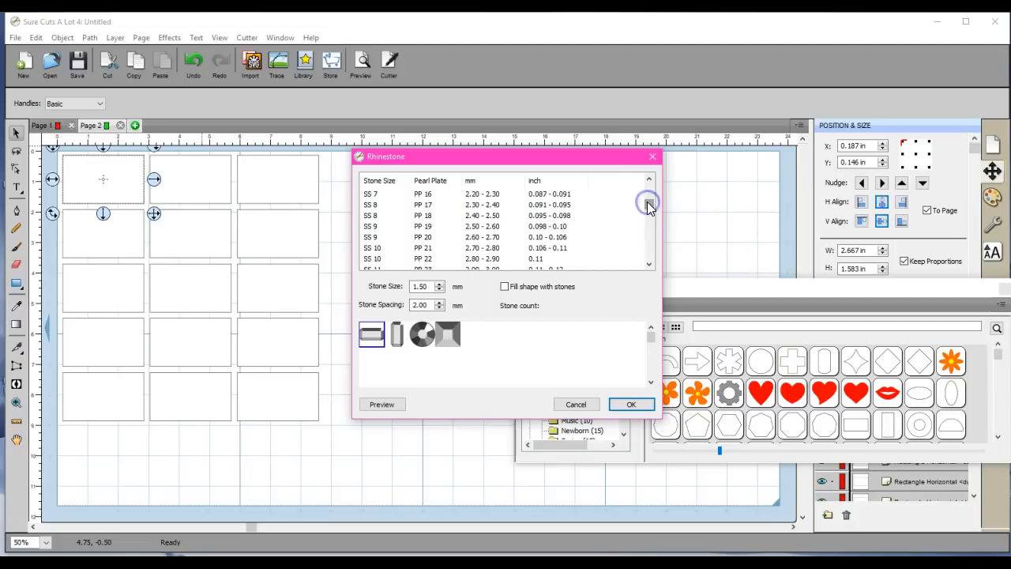
pyautogui.click(542, 227)
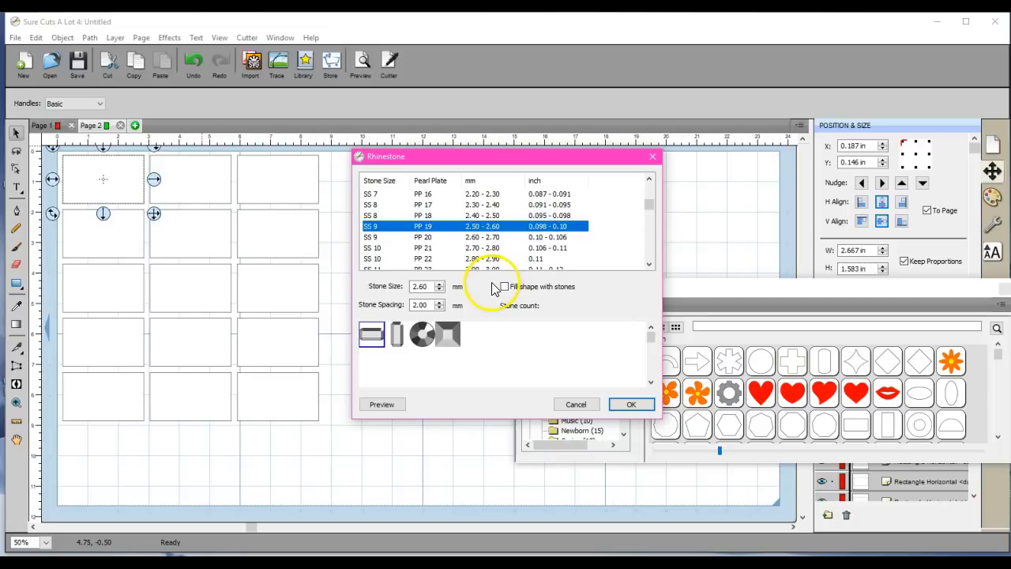
pyautogui.click(422, 335)
pyautogui.click(382, 405)
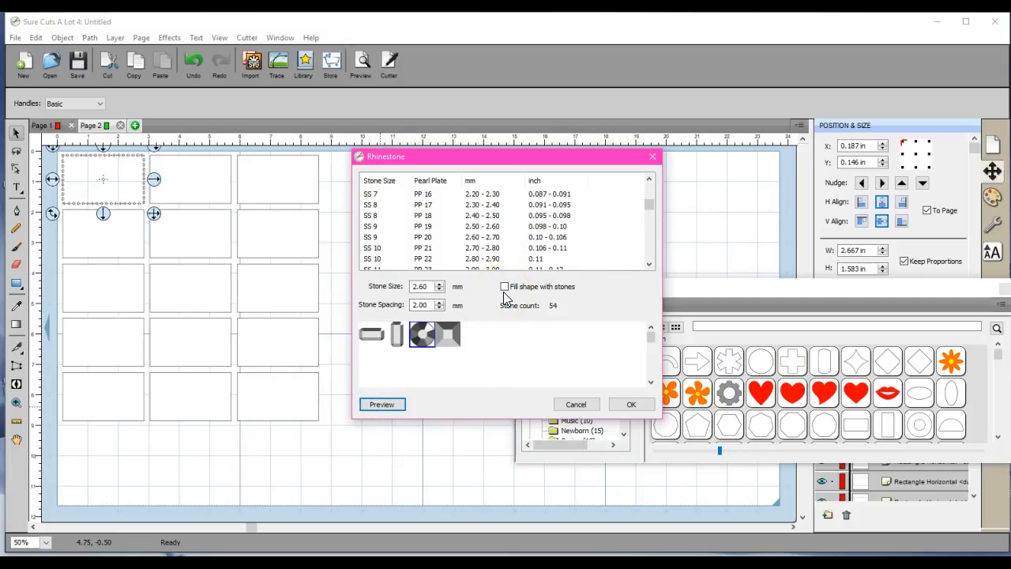
pyautogui.click(105, 243)
pyautogui.click(632, 405)
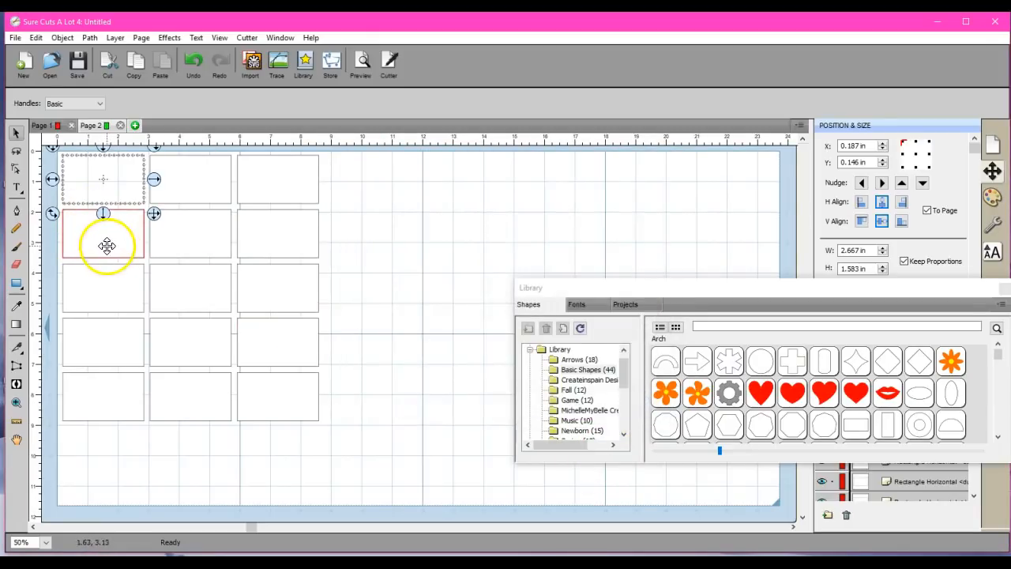
# - Apply the Rhinestone effect to the first column's second rectangle with round SS 9 (PP 20) stones, size 2.70 mm, previewing it first
pyautogui.click(106, 245)
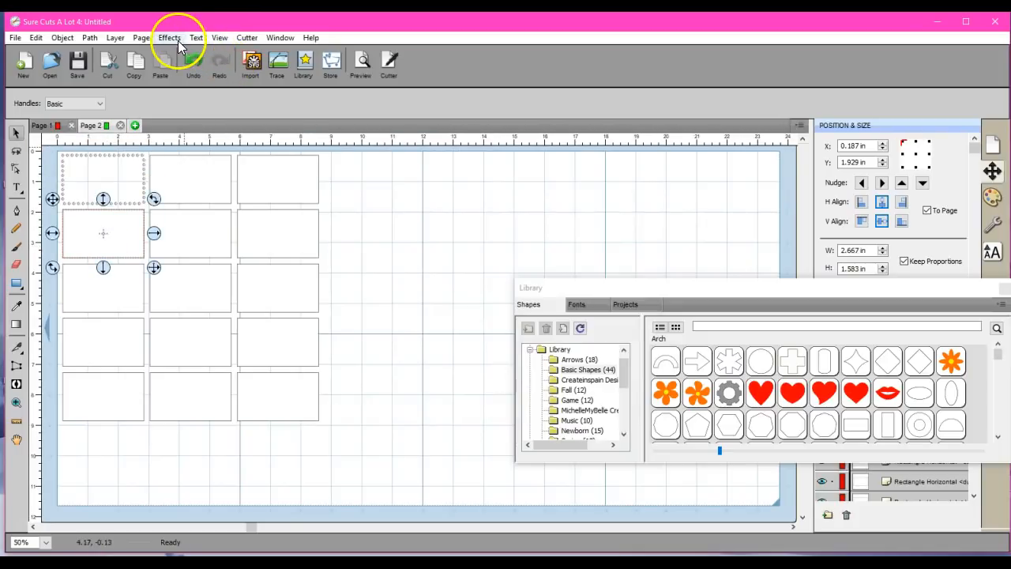
pyautogui.click(176, 40)
pyautogui.click(156, 197)
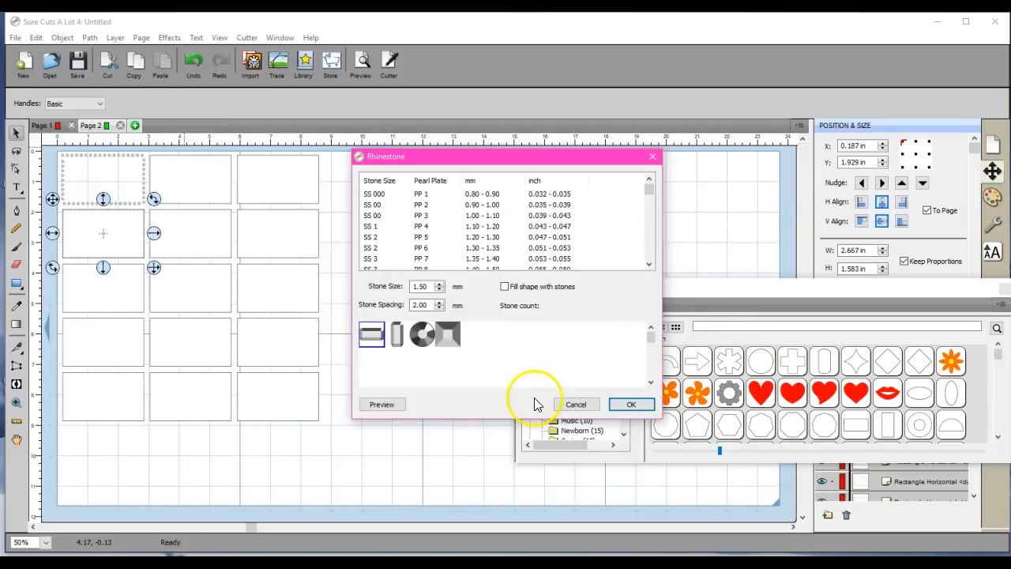
pyautogui.click(422, 334)
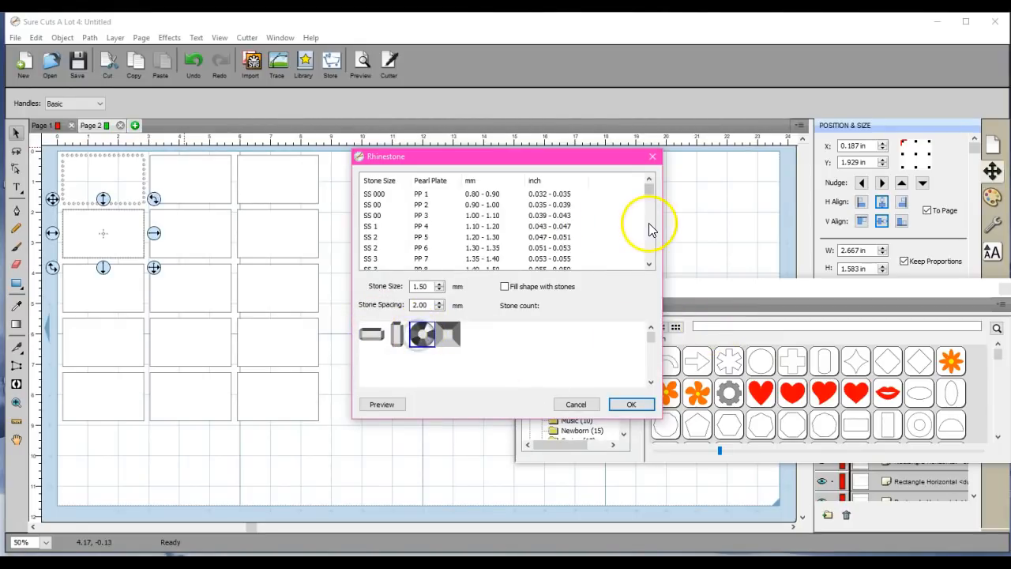
pyautogui.moveTo(646, 186); pyautogui.dragTo(653, 205)
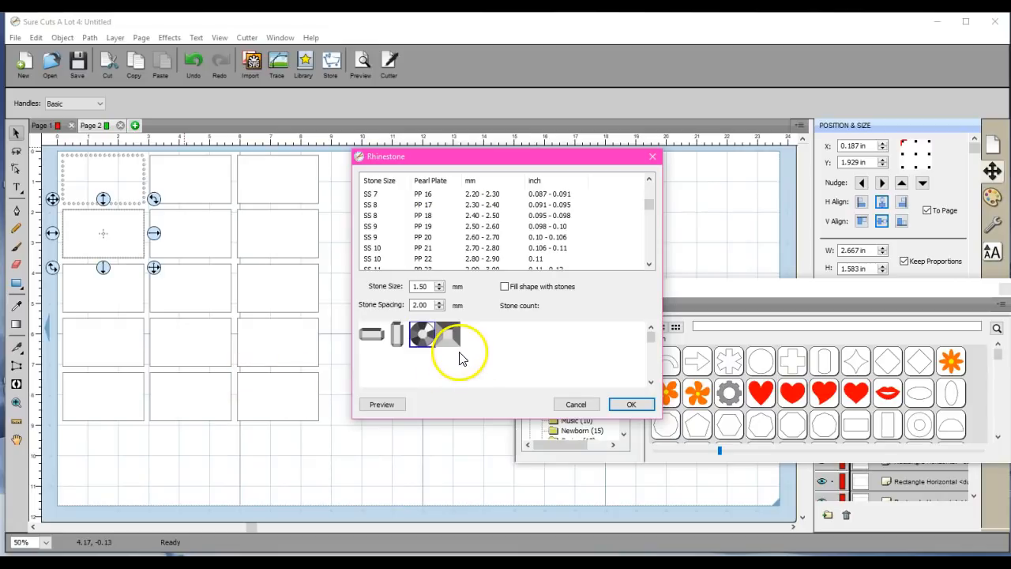
pyautogui.click(379, 404)
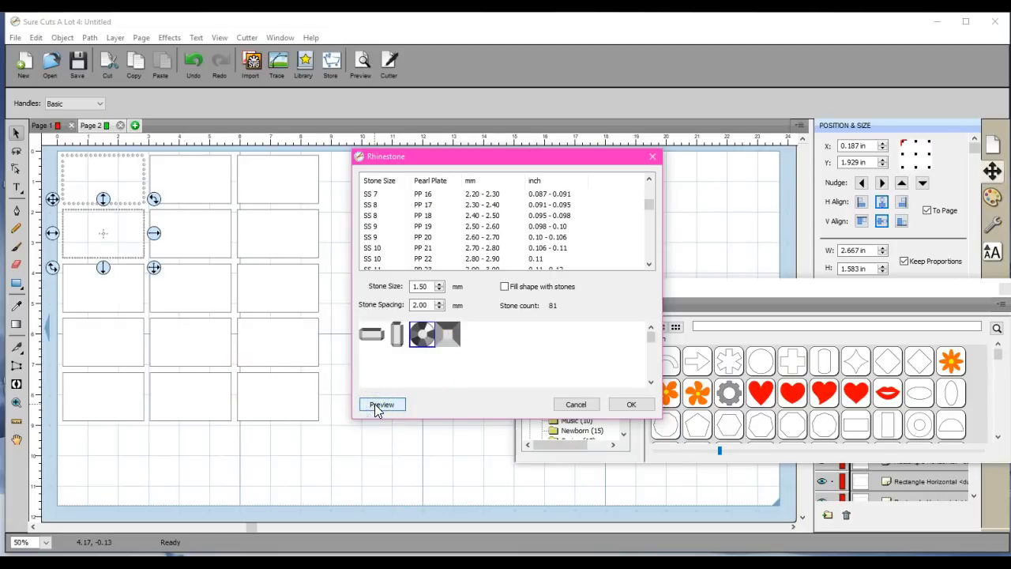
pyautogui.click(415, 238)
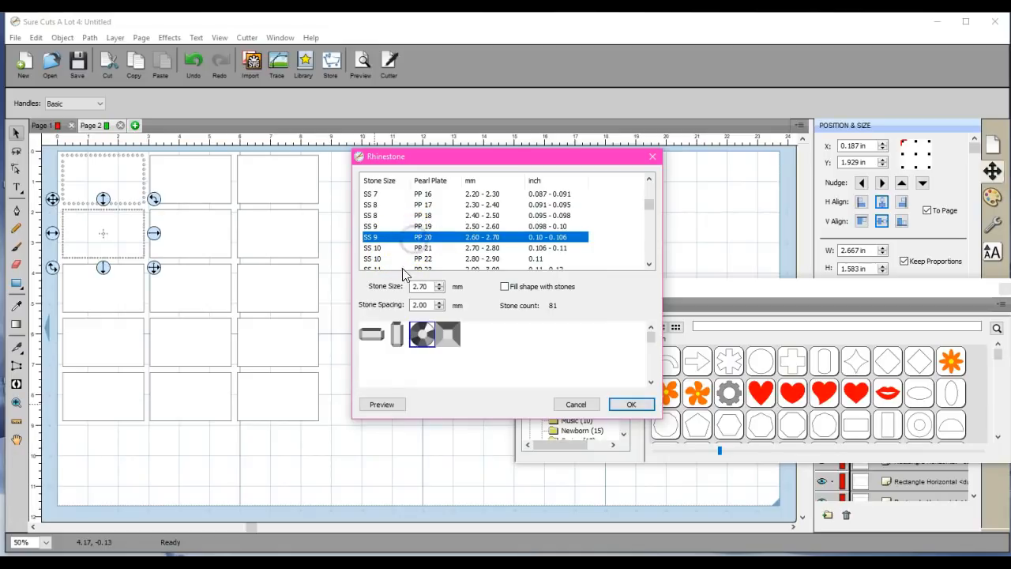
pyautogui.click(379, 405)
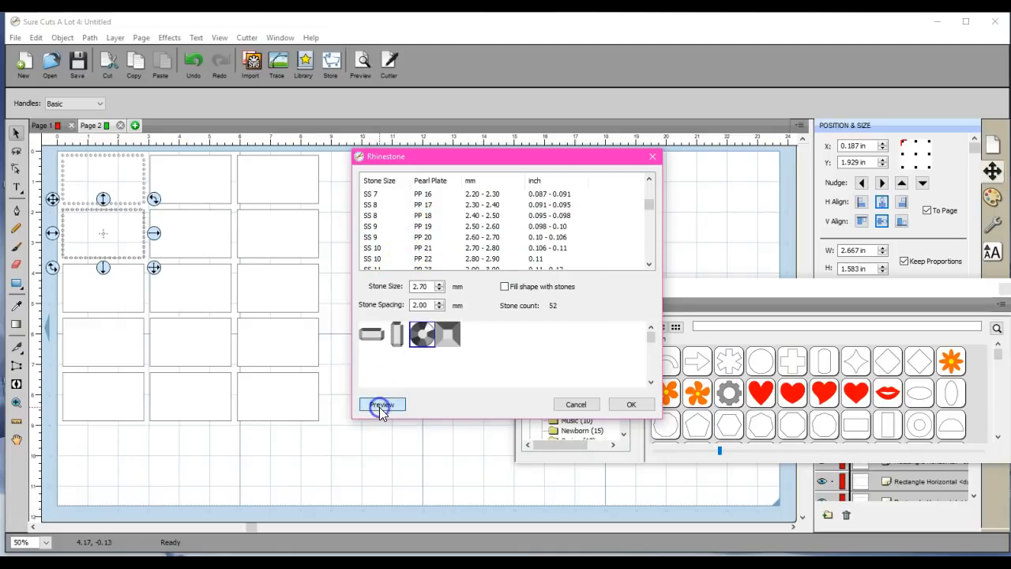
pyautogui.click(631, 403)
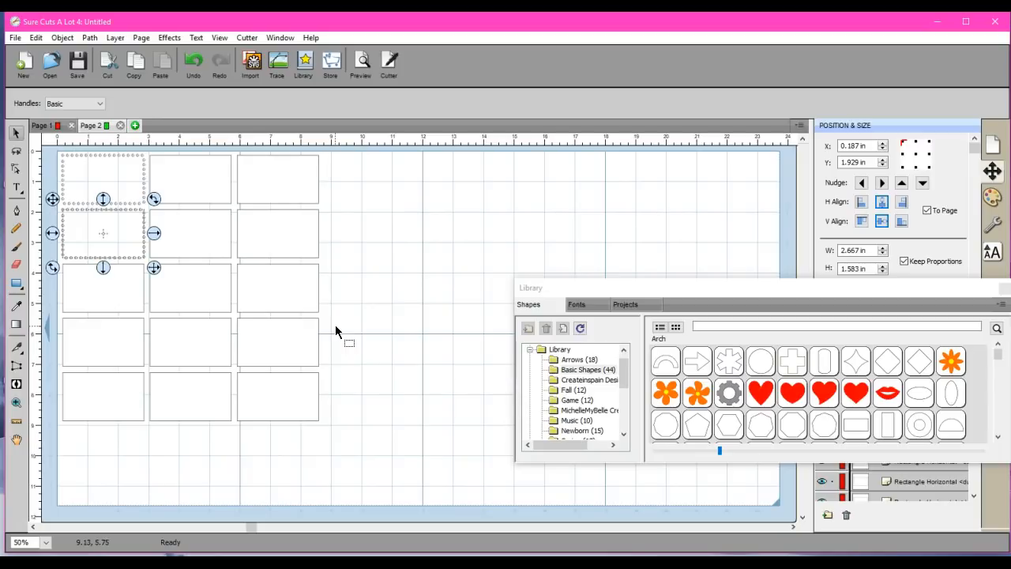
# - Apply the Rhinestone effect to the first column's third rectangle with round SS 10 (PP 21) stones, size 2.80 mm, previewing it first
pyautogui.click(107, 296)
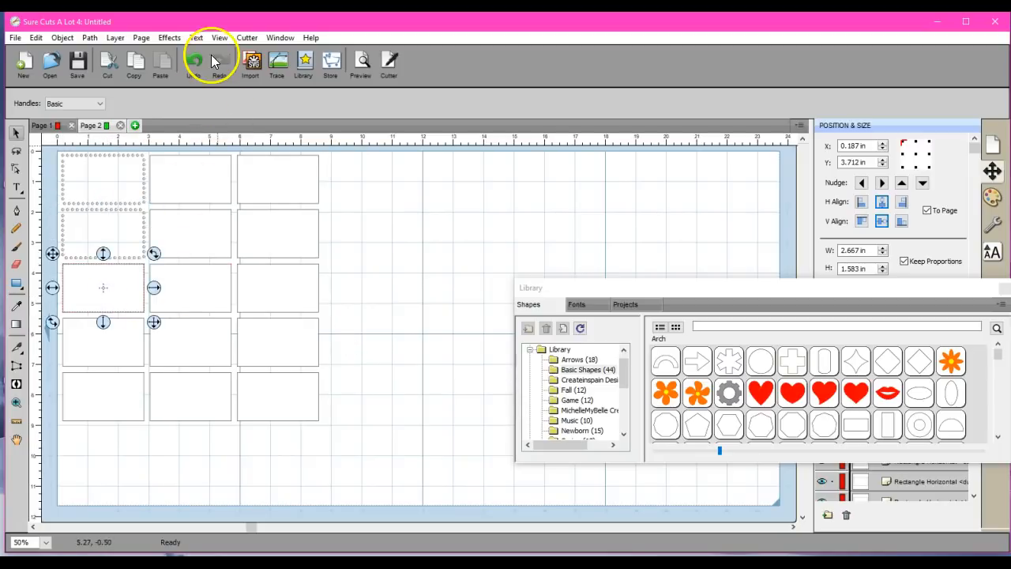
pyautogui.click(170, 37)
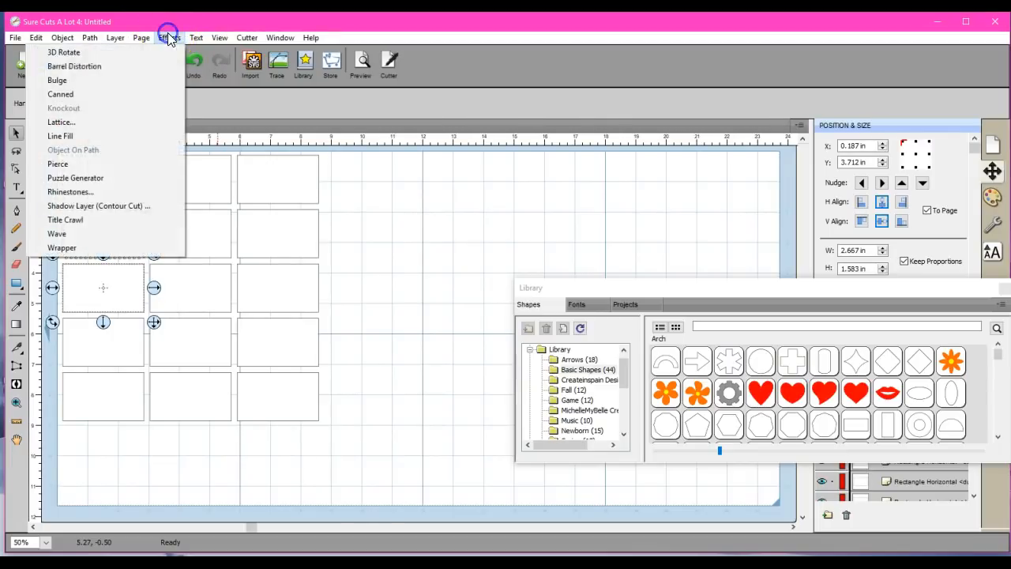
pyautogui.click(152, 194)
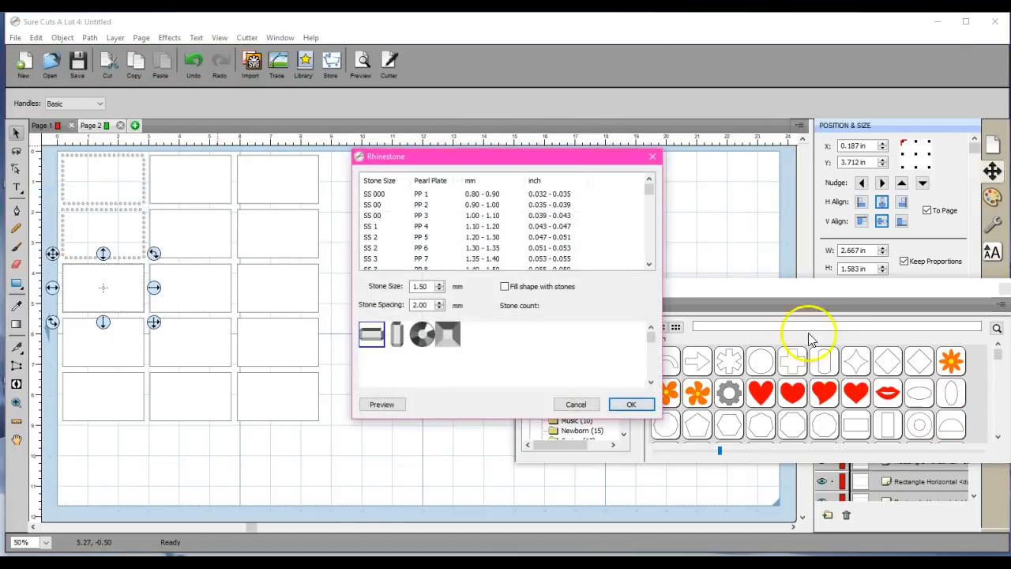
pyautogui.moveTo(648, 266); pyautogui.dragTo(648, 266)
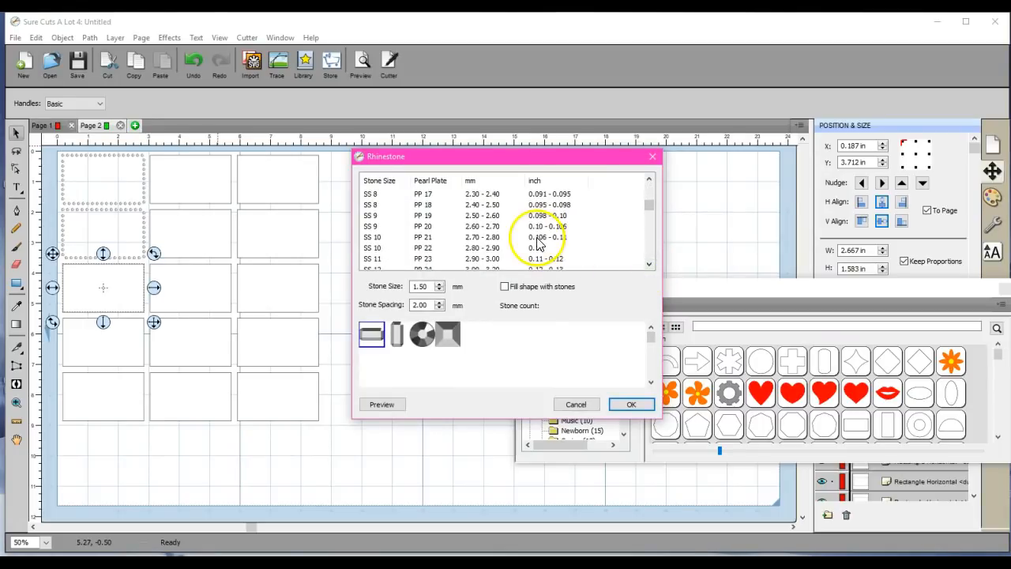
pyautogui.click(537, 237)
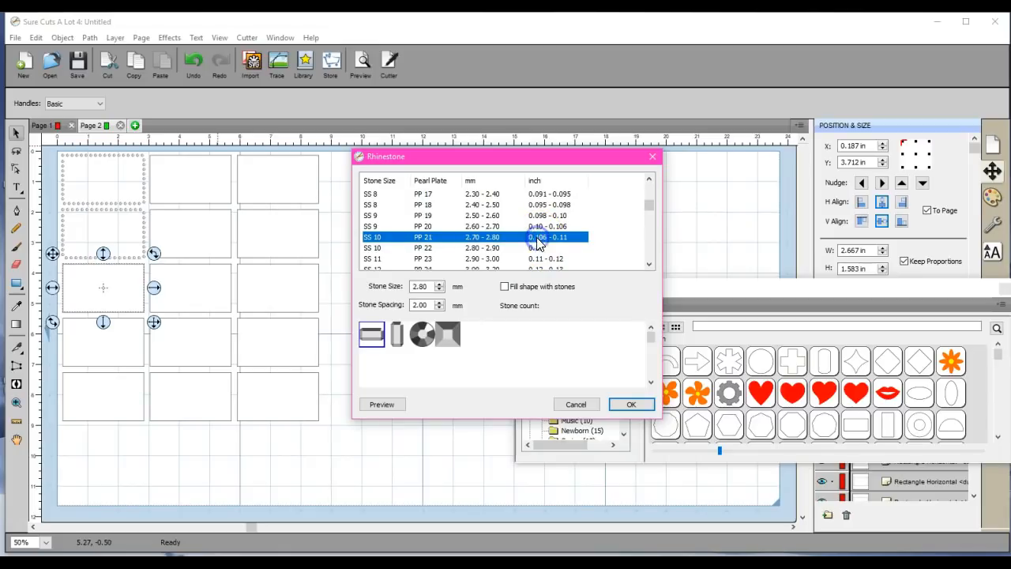
pyautogui.click(422, 335)
pyautogui.click(381, 404)
pyautogui.click(631, 404)
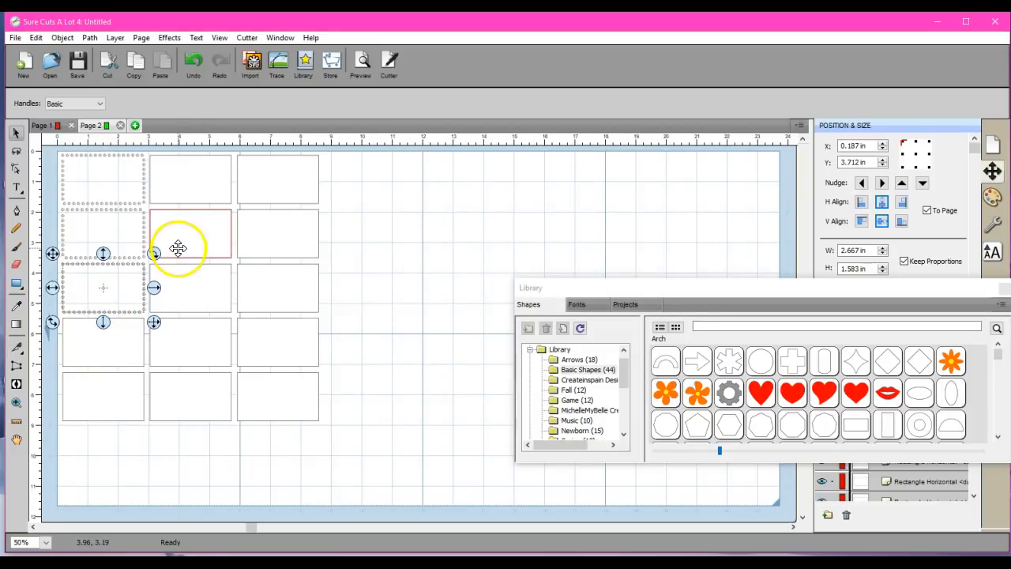
# - Look through the Rhinestone effect's stone size list down to the SS 10 to SS 14 sizes without applying any
pyautogui.click(170, 38)
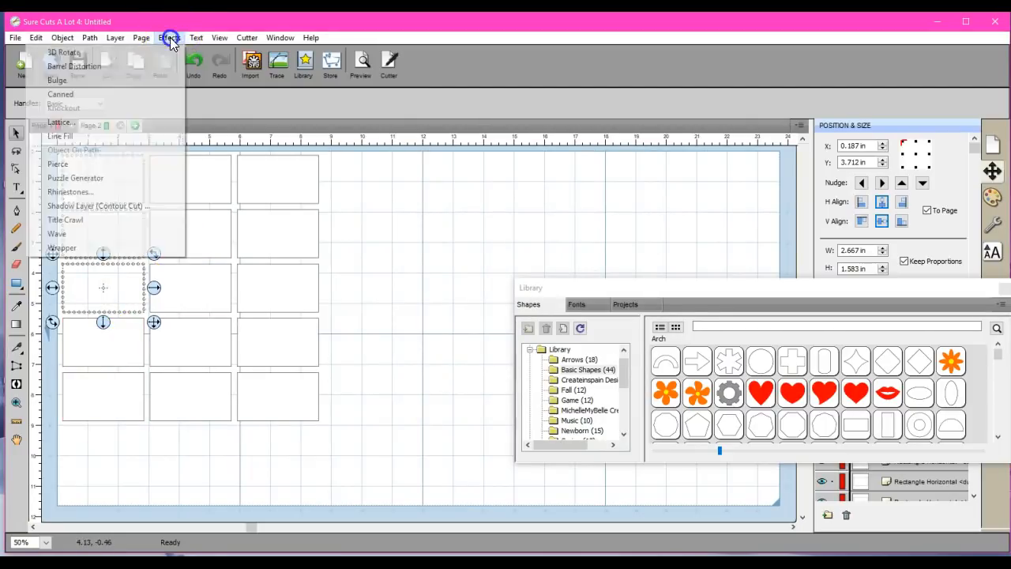
pyautogui.click(132, 192)
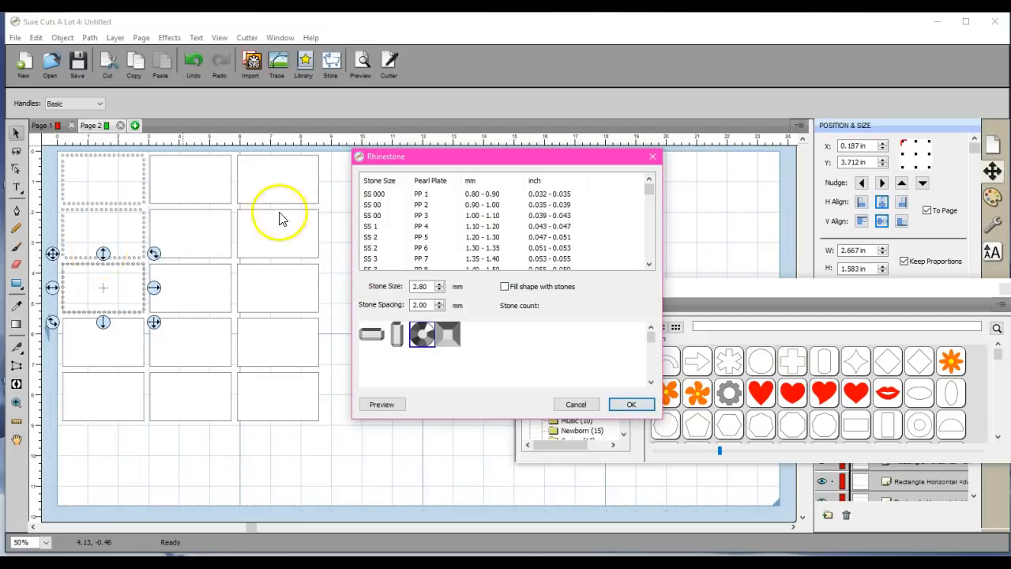
pyautogui.click(648, 265)
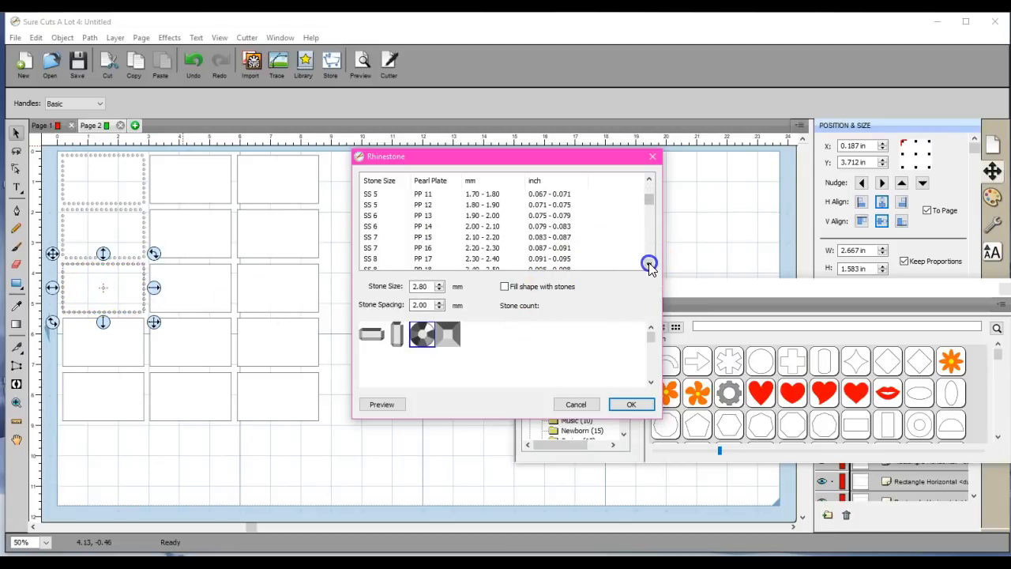
pyautogui.click(648, 265)
pyautogui.click(648, 265)
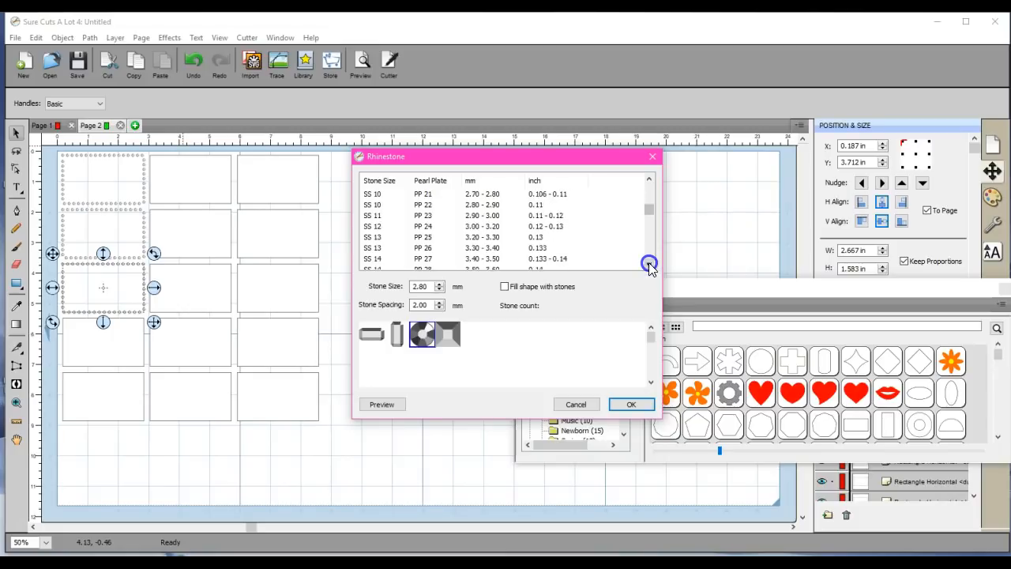
pyautogui.click(649, 266)
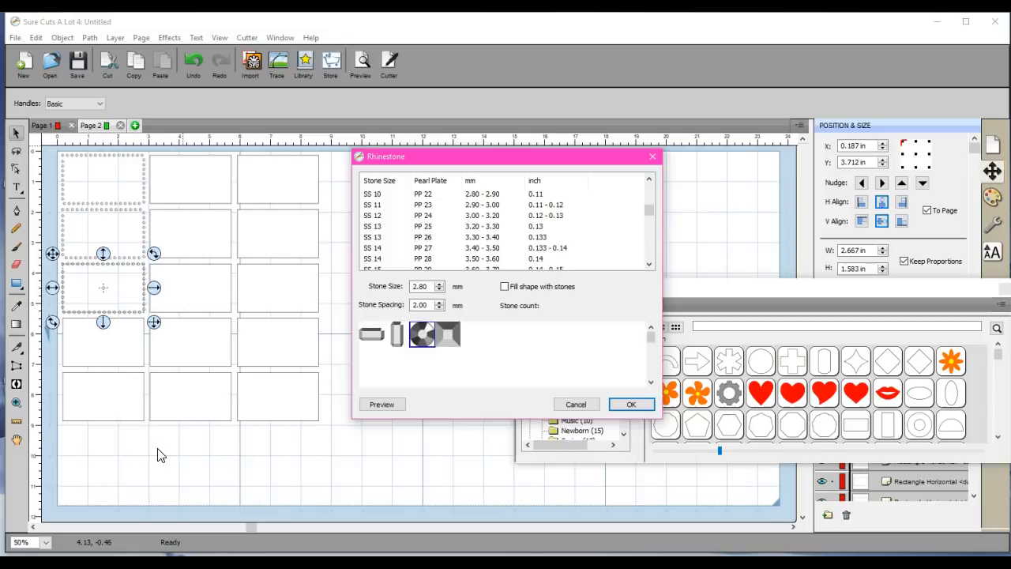
pyautogui.click(588, 408)
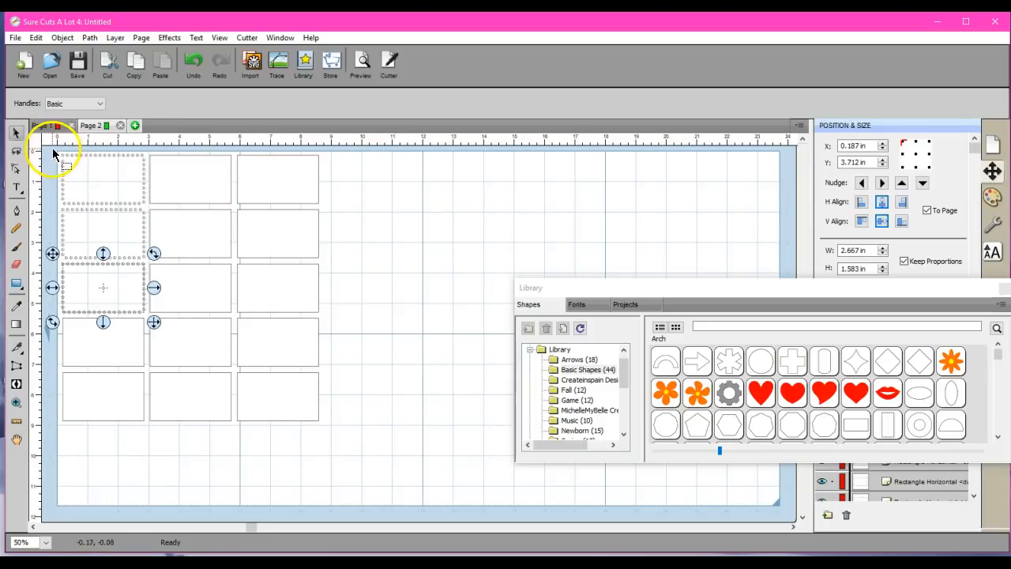
# - Delete the whole rectangle grid from page 2 and return to the Love design on page 1 with the library closed
pyautogui.moveTo(50, 147); pyautogui.dragTo(345, 456)
pyautogui.press('Delete')
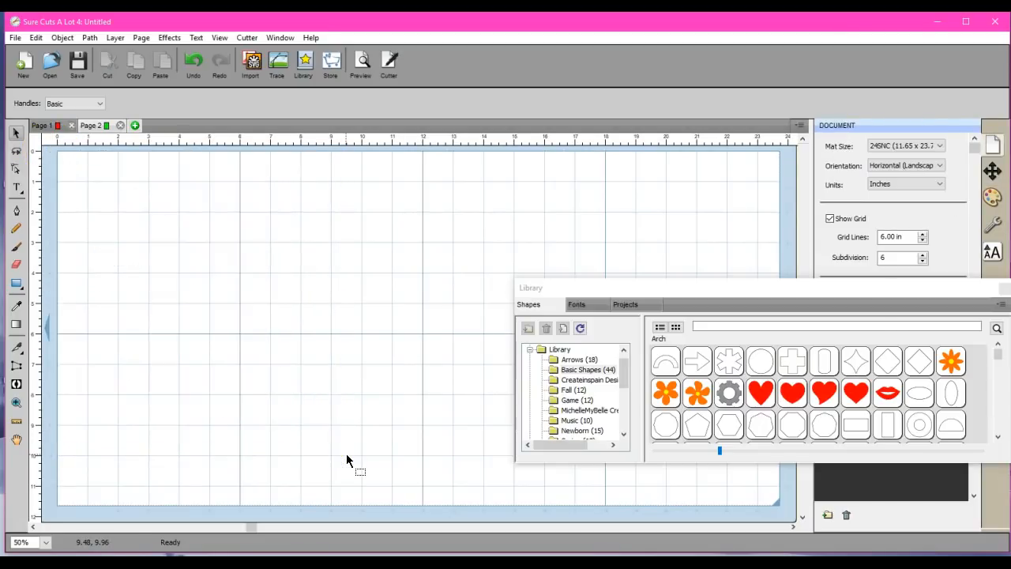
pyautogui.click(43, 125)
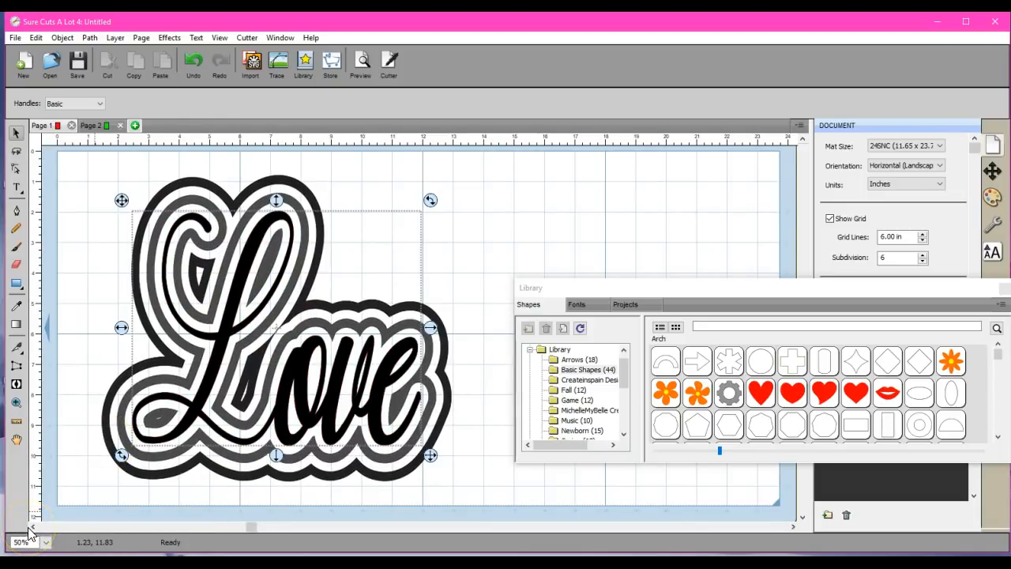
pyautogui.click(1003, 289)
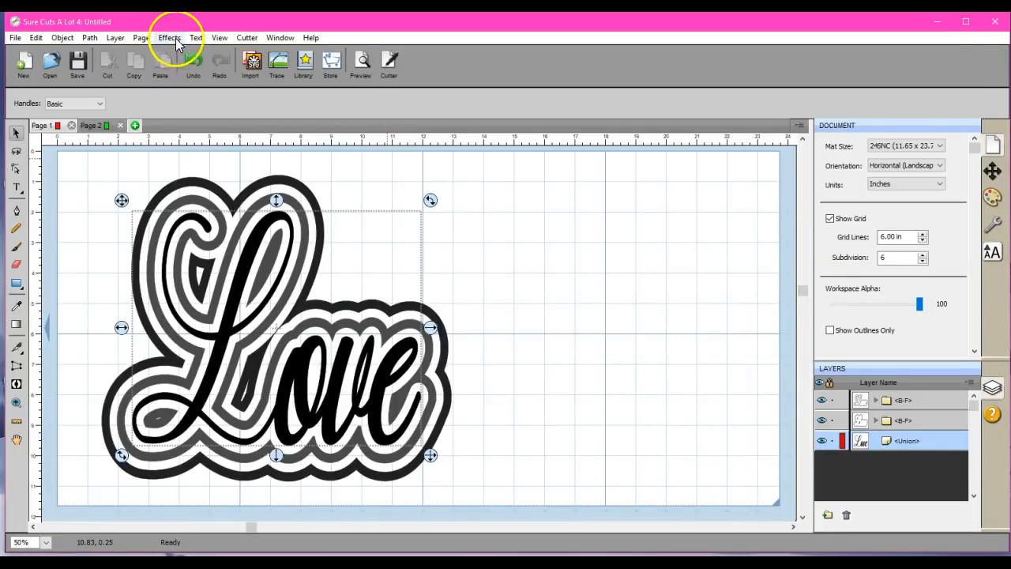
pyautogui.click(171, 38)
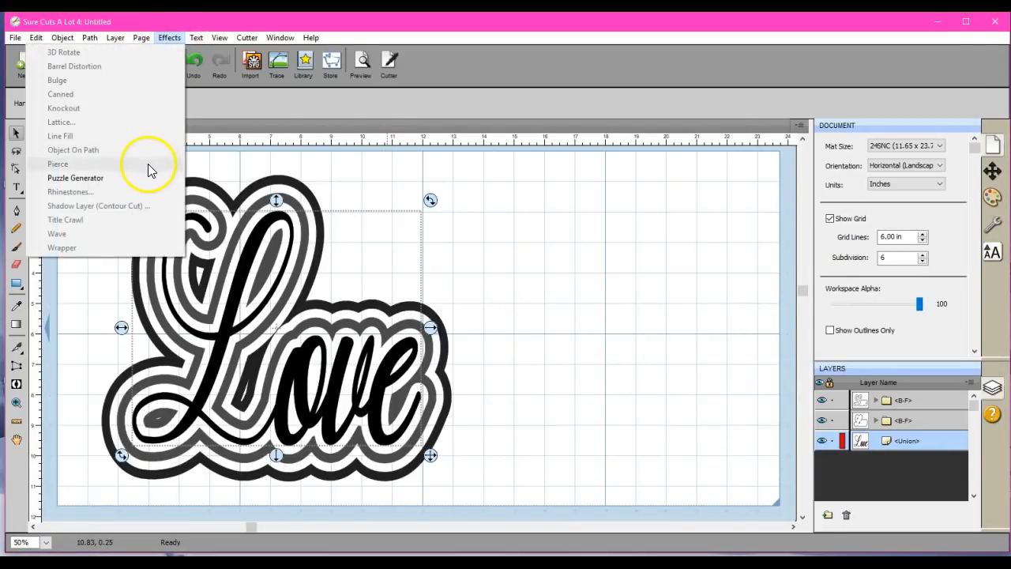
pyautogui.click(471, 195)
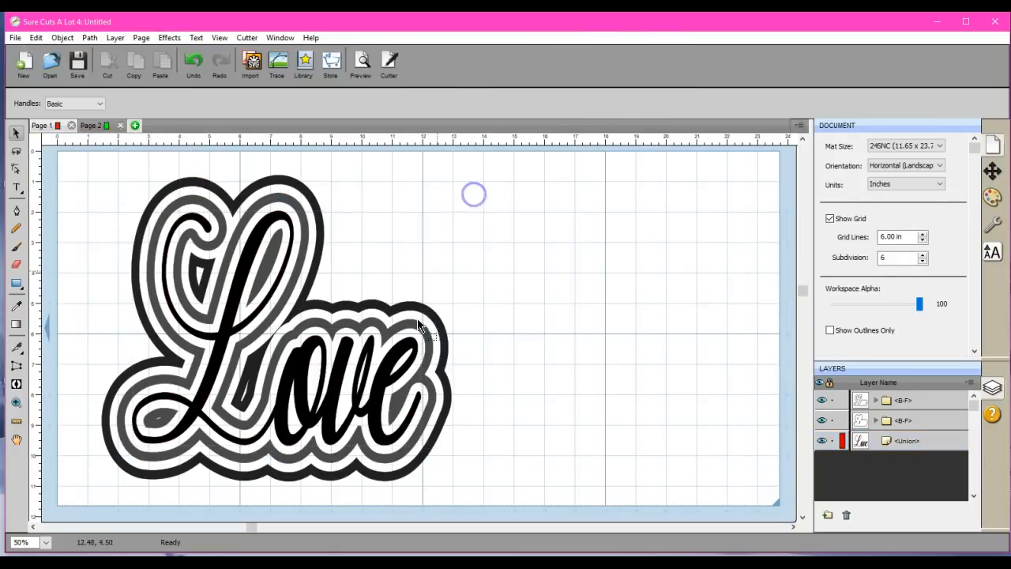
pyautogui.click(384, 364)
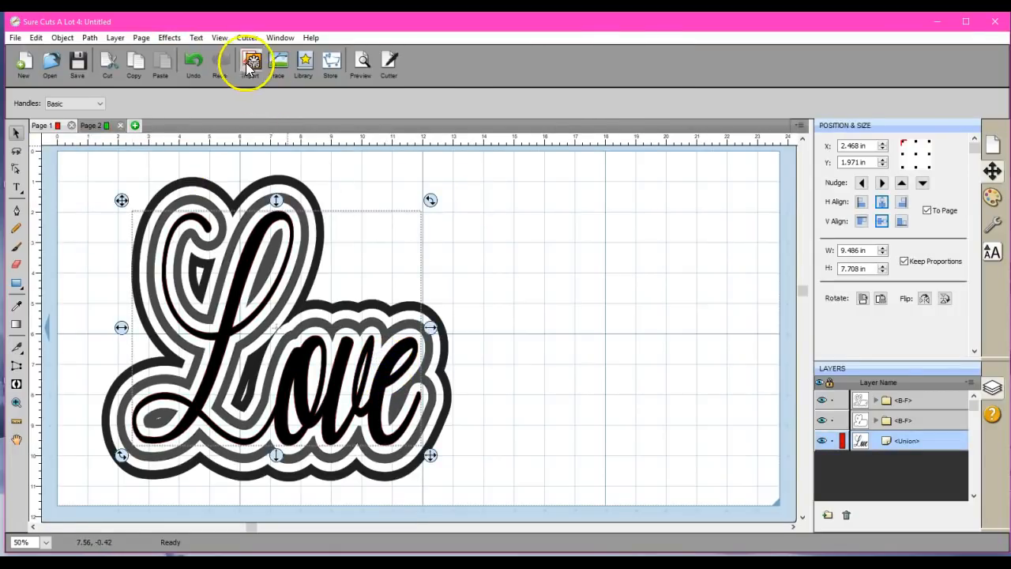
pyautogui.click(171, 40)
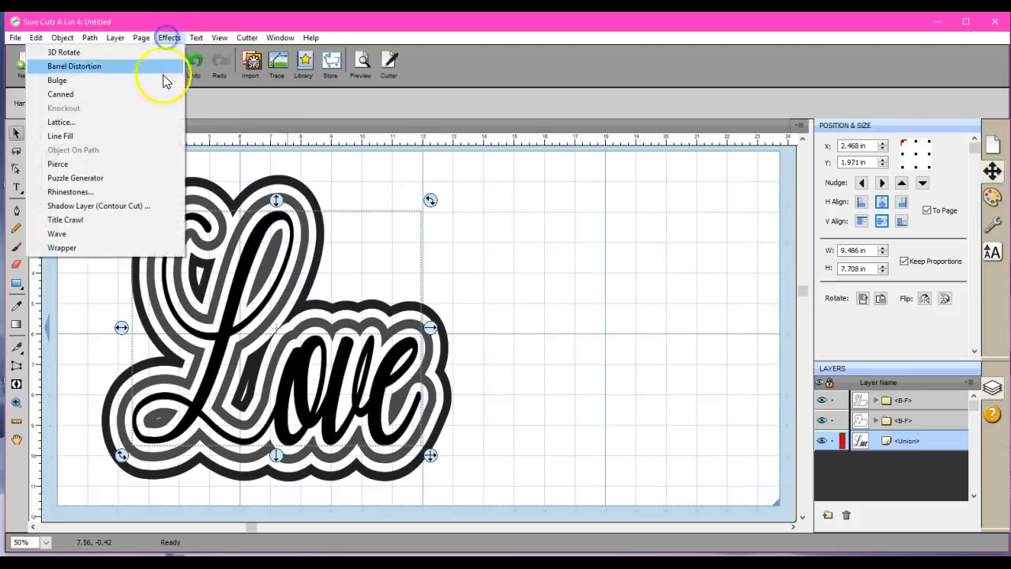
pyautogui.click(486, 249)
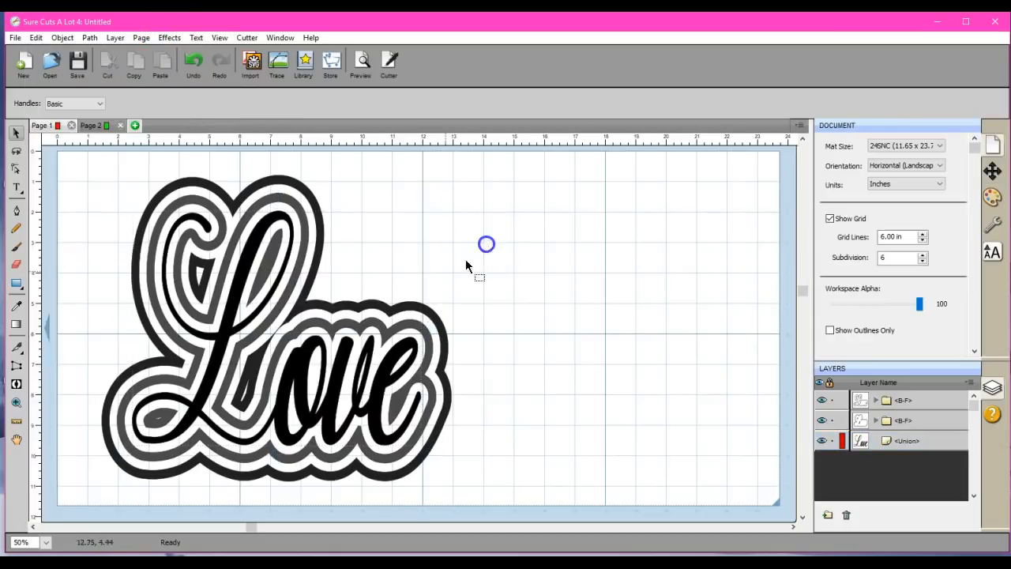
pyautogui.click(392, 358)
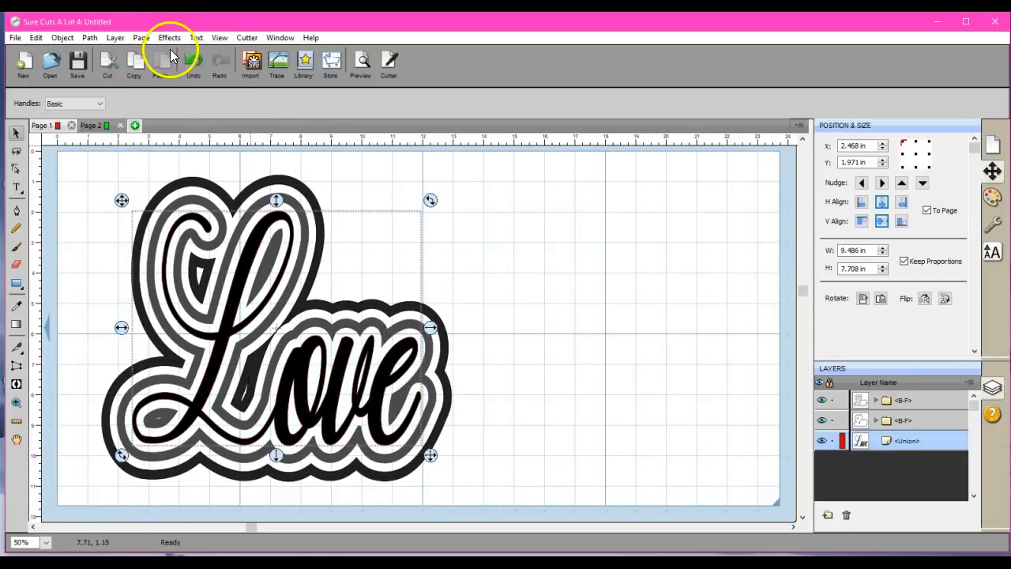
pyautogui.click(168, 37)
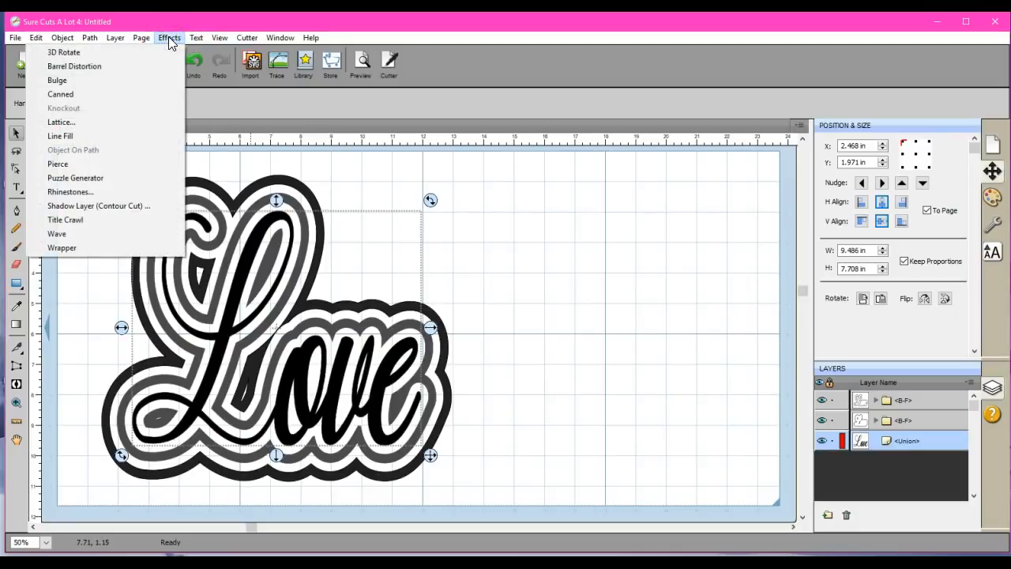
pyautogui.click(518, 233)
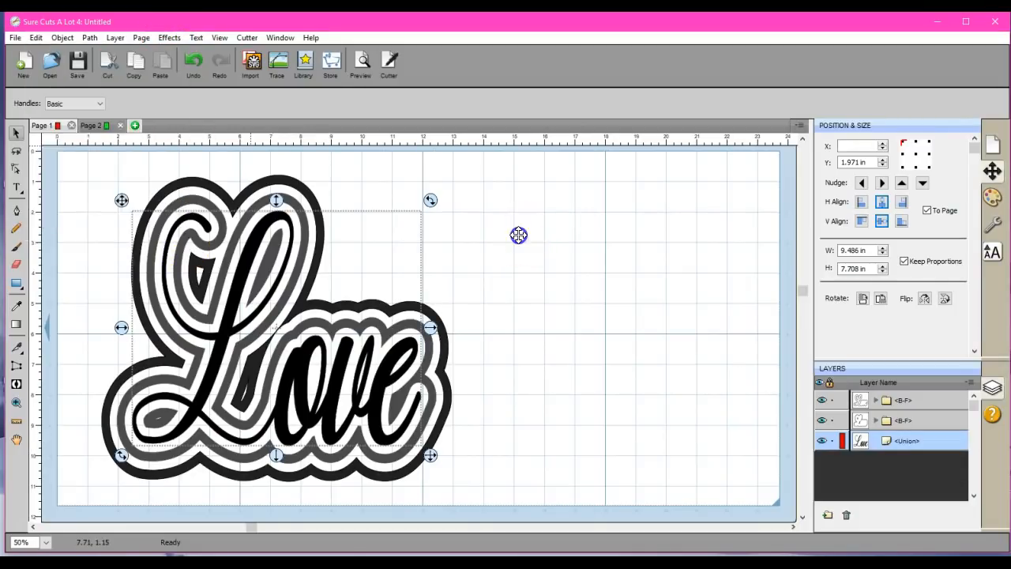
# - Set up the Rhinestone effect on the solid Love word with round SS 14 (PP 28) stones, size 3.60 mm, and preview it unobstructed
pyautogui.click(387, 360)
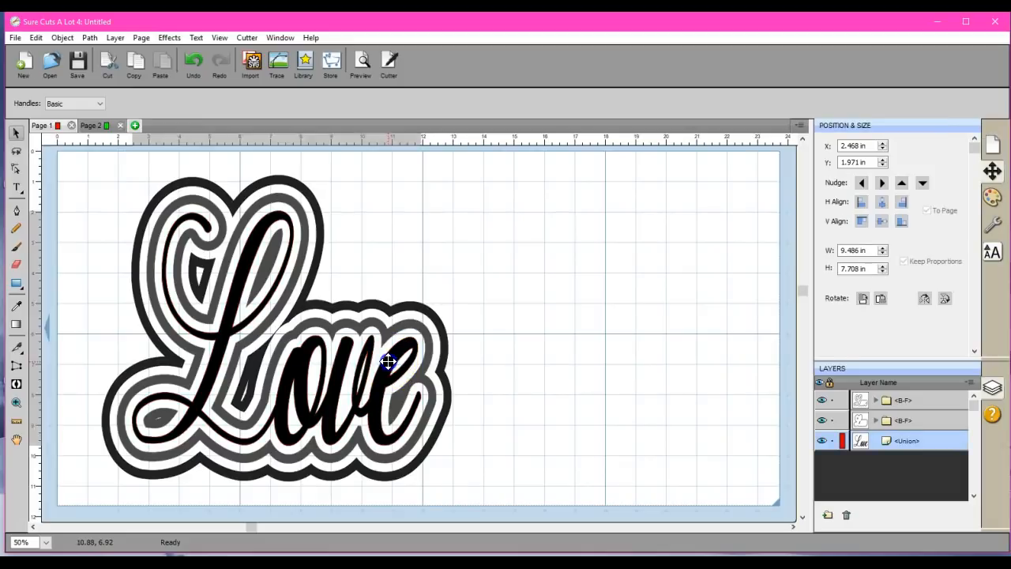
pyautogui.click(168, 37)
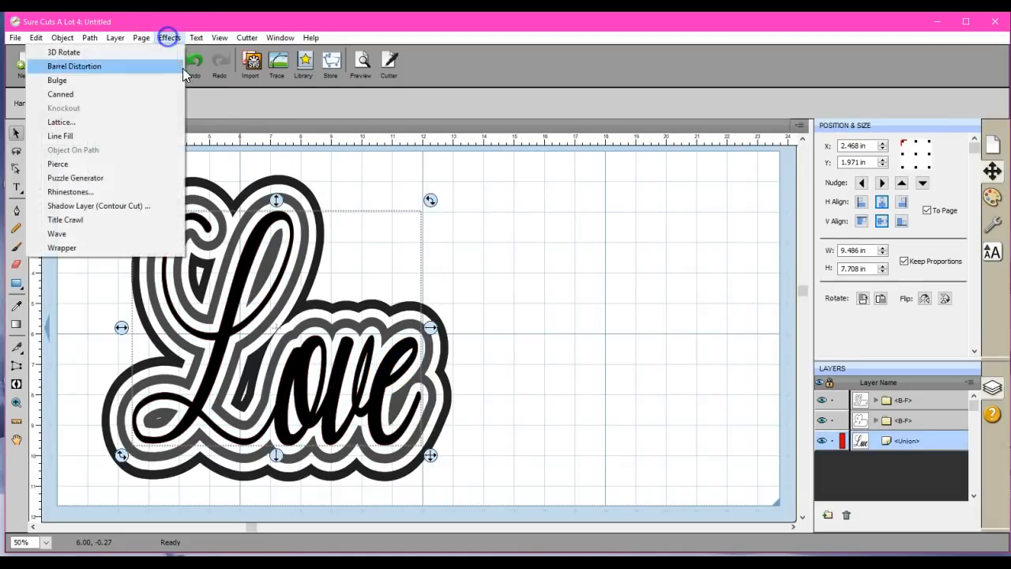
pyautogui.click(153, 192)
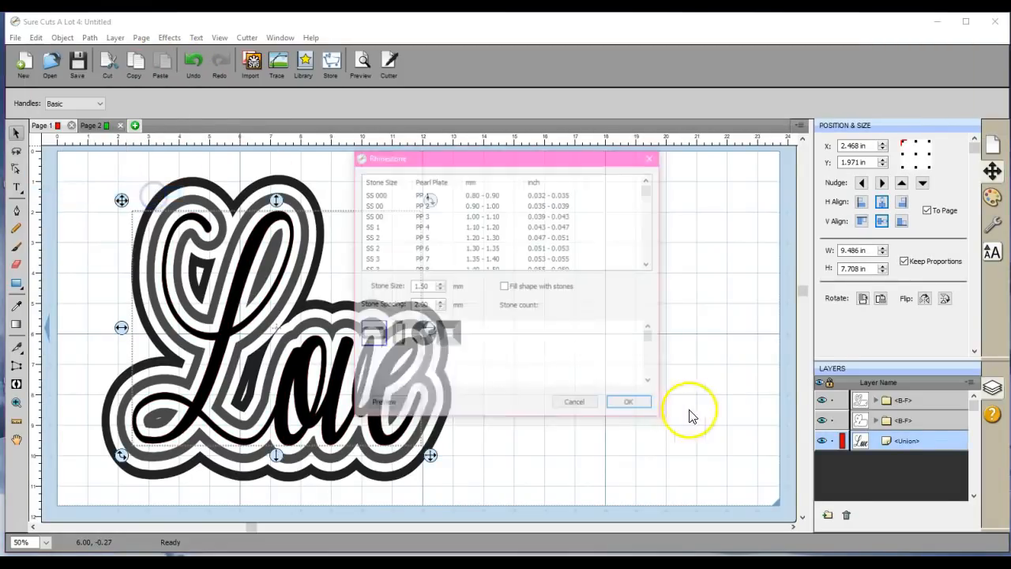
pyautogui.click(650, 261)
pyautogui.click(649, 260)
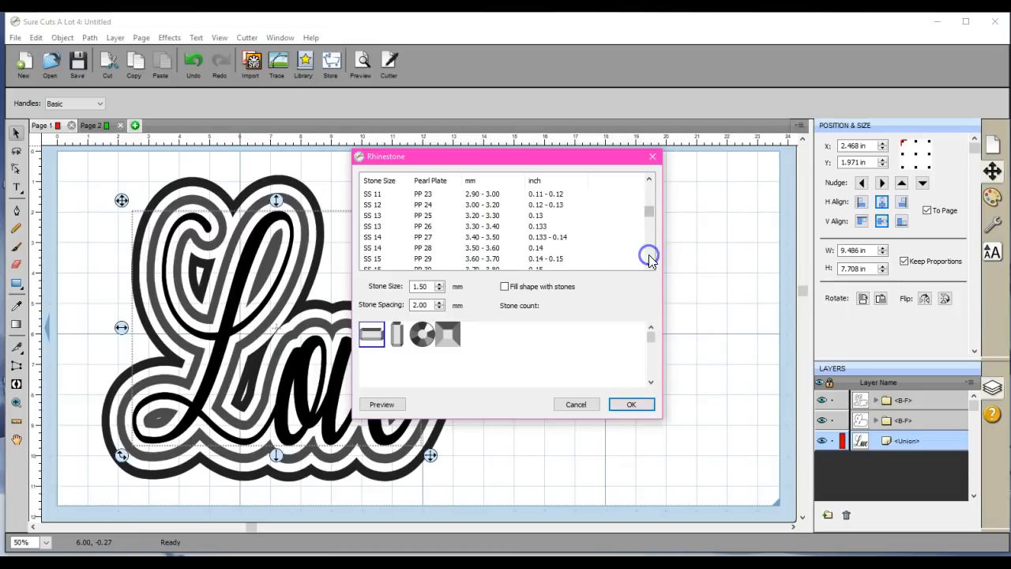
pyautogui.click(398, 249)
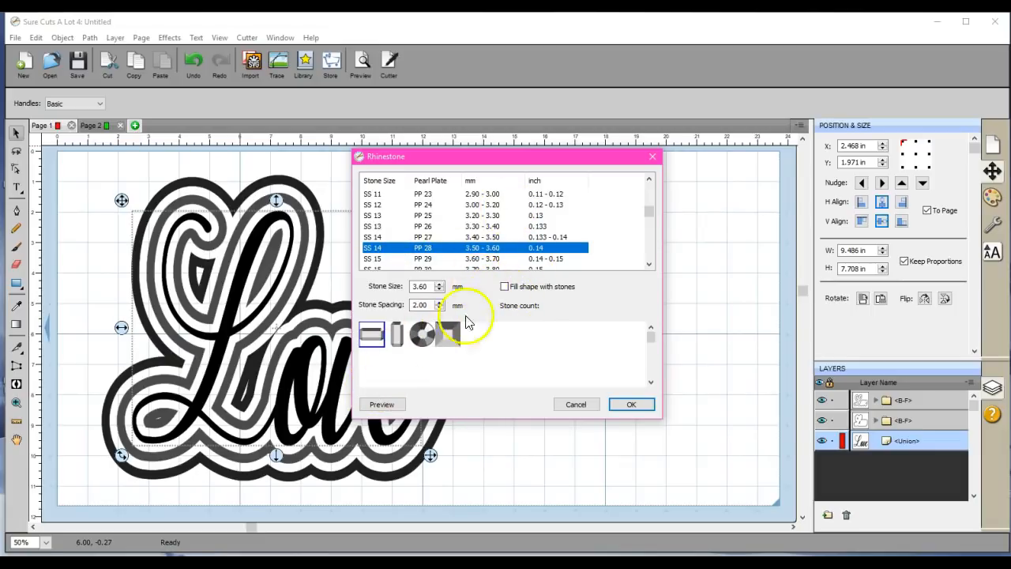
pyautogui.click(422, 336)
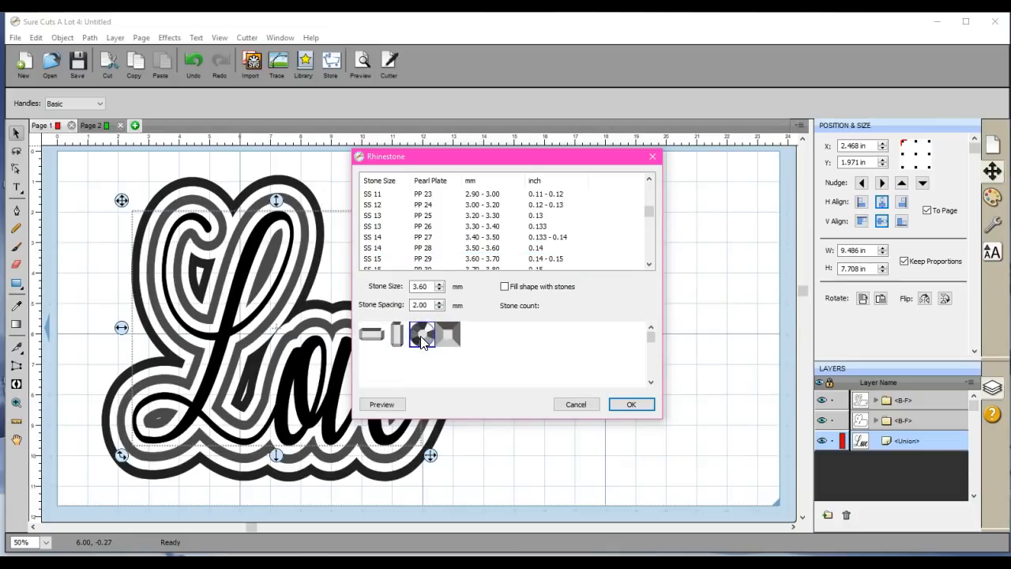
pyautogui.click(381, 405)
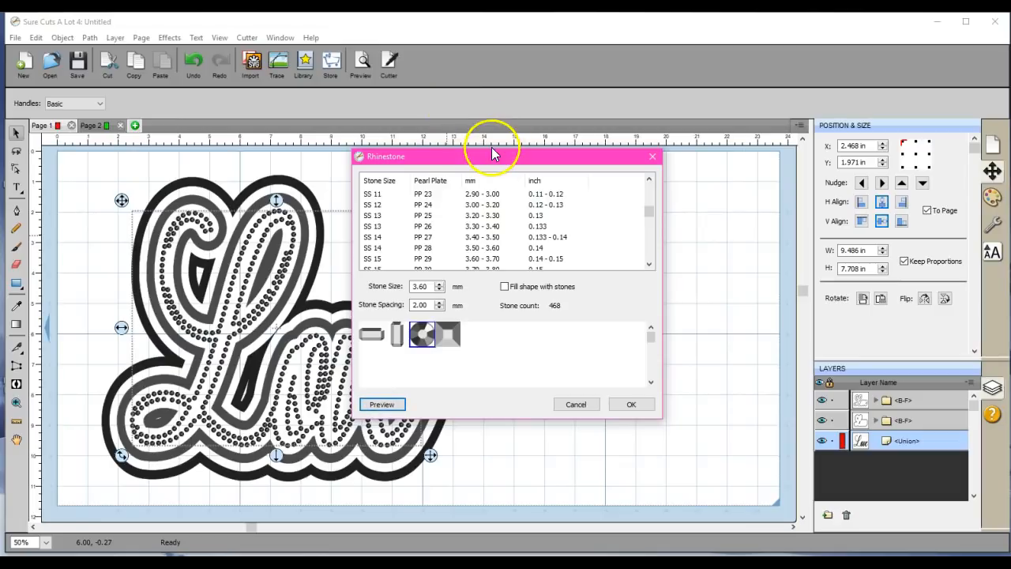
pyautogui.moveTo(492, 160); pyautogui.dragTo(630, 135)
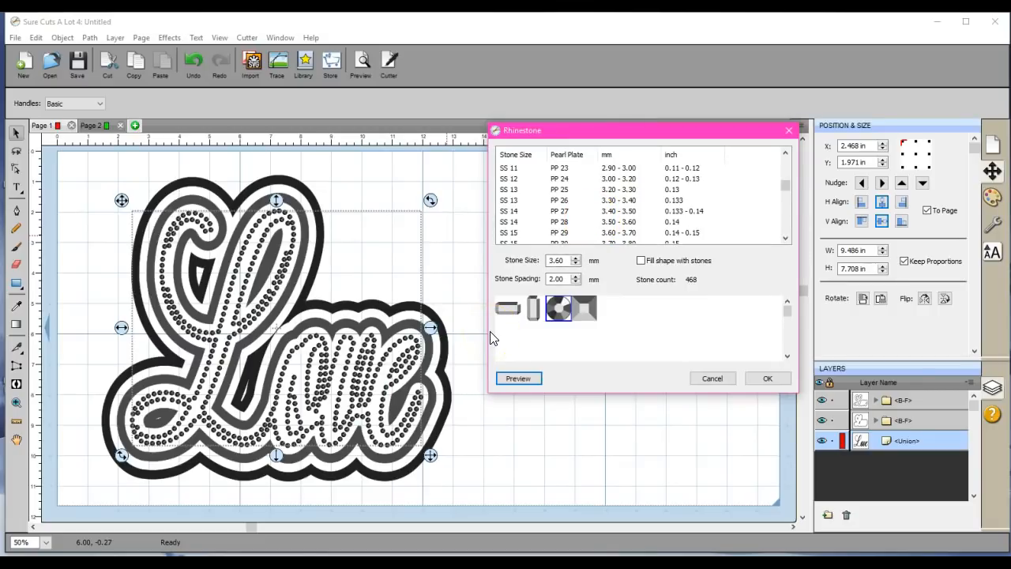
# - Try filling the Love word with stones in the preview, and switch back to stones along the outline only
pyautogui.click(642, 261)
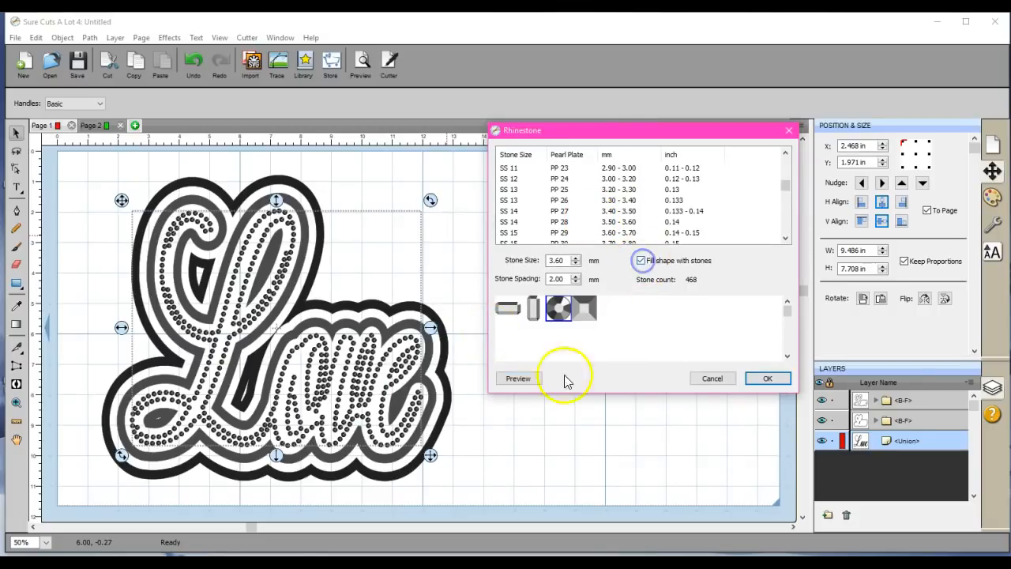
pyautogui.click(517, 380)
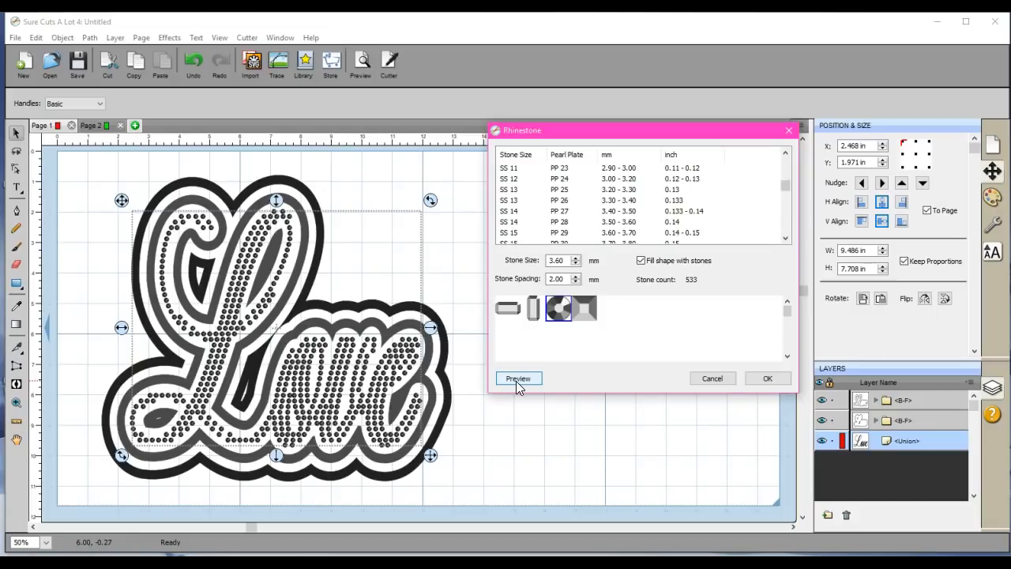
pyautogui.click(642, 263)
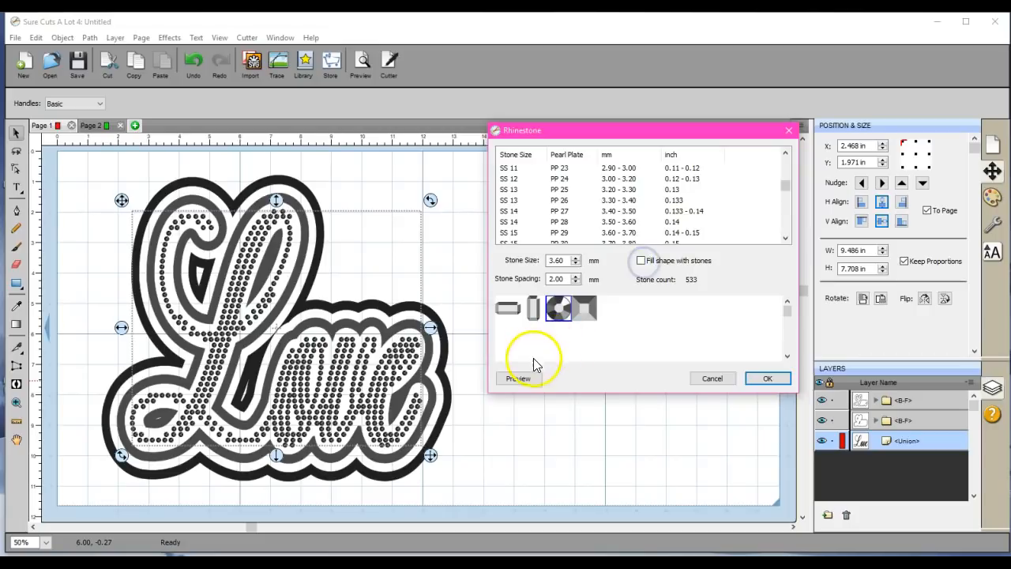
pyautogui.click(518, 378)
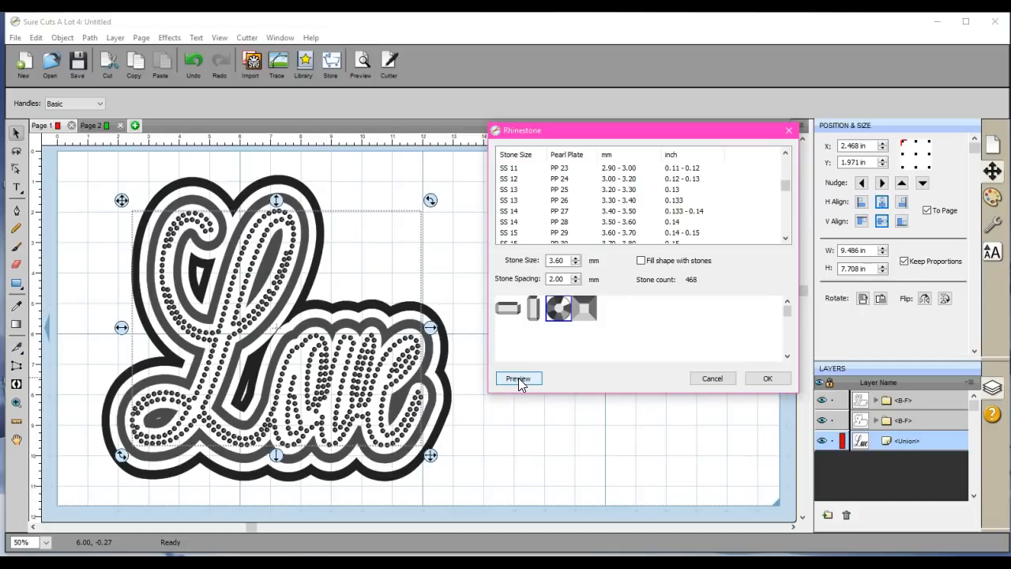
# - Apply the rhinestones to the Love word and move it to the right of the outline layers, at X about 13.3 in
pyautogui.click(768, 379)
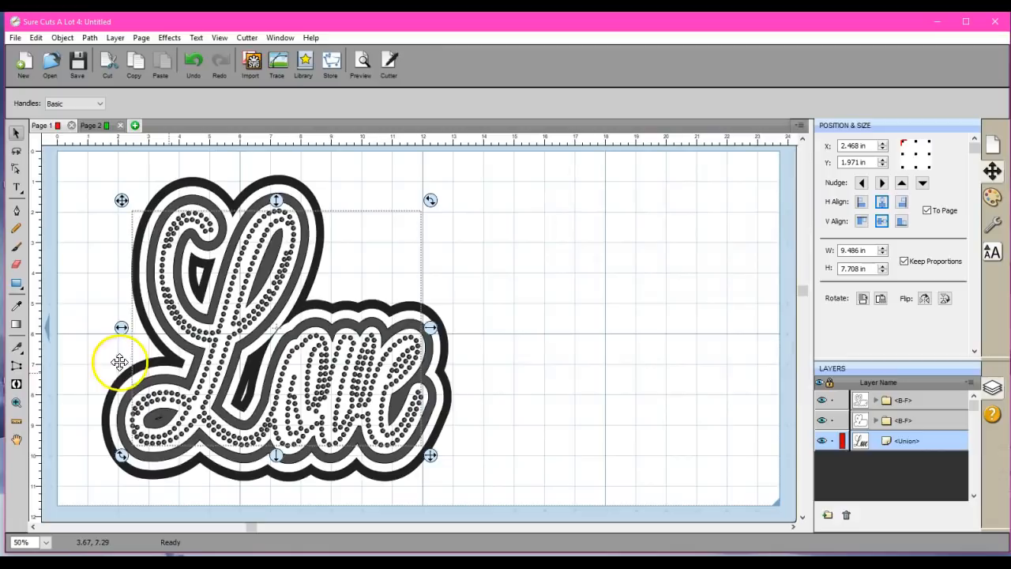
pyautogui.moveTo(123, 325); pyautogui.dragTo(454, 361)
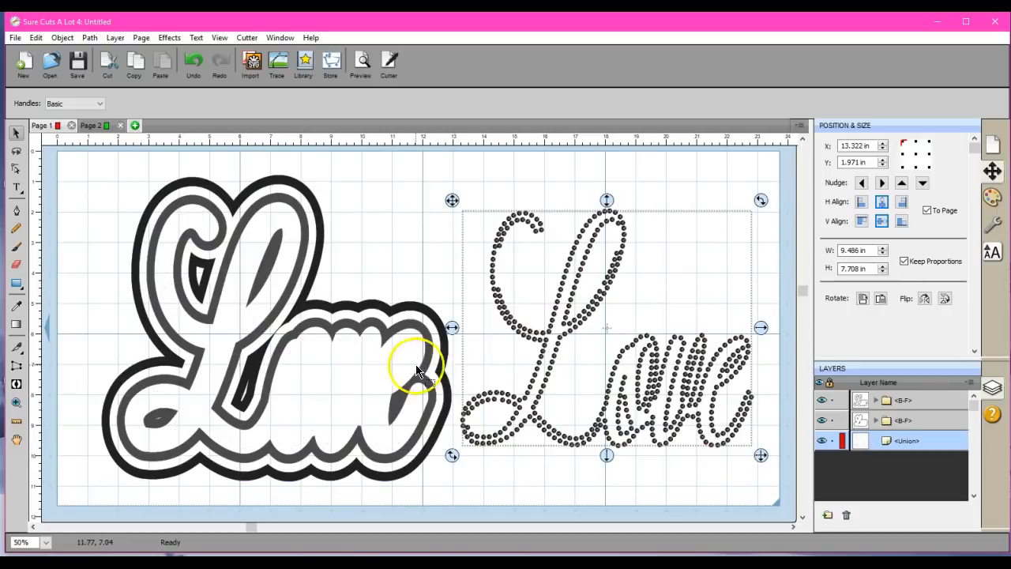
# - Set up the Rhinestone effect on the inner outline layer with round SS 14 (PP 28) stones, size 3.60 mm, and preview it unobstructed
pyautogui.click(418, 376)
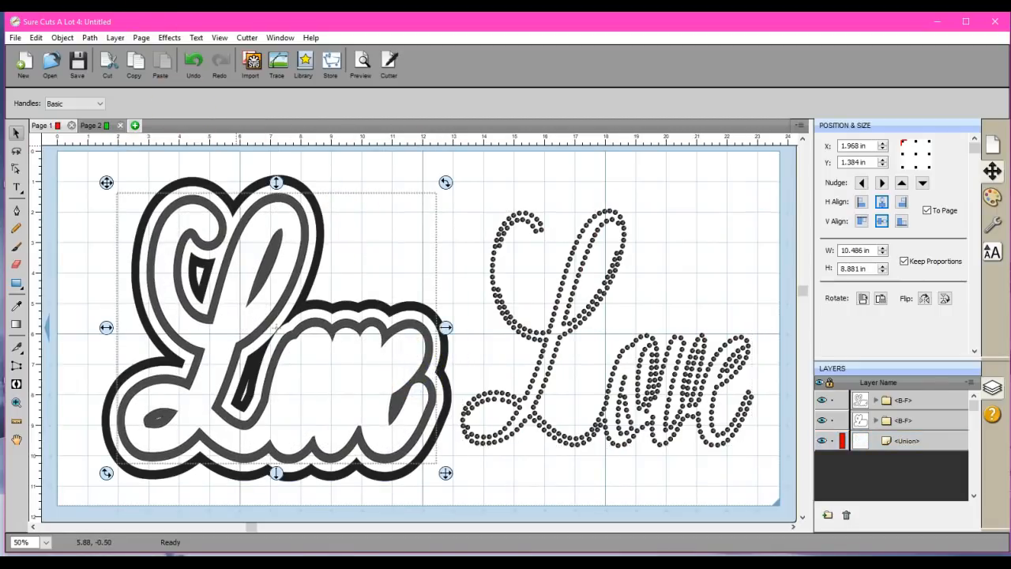
pyautogui.click(169, 37)
pyautogui.click(150, 194)
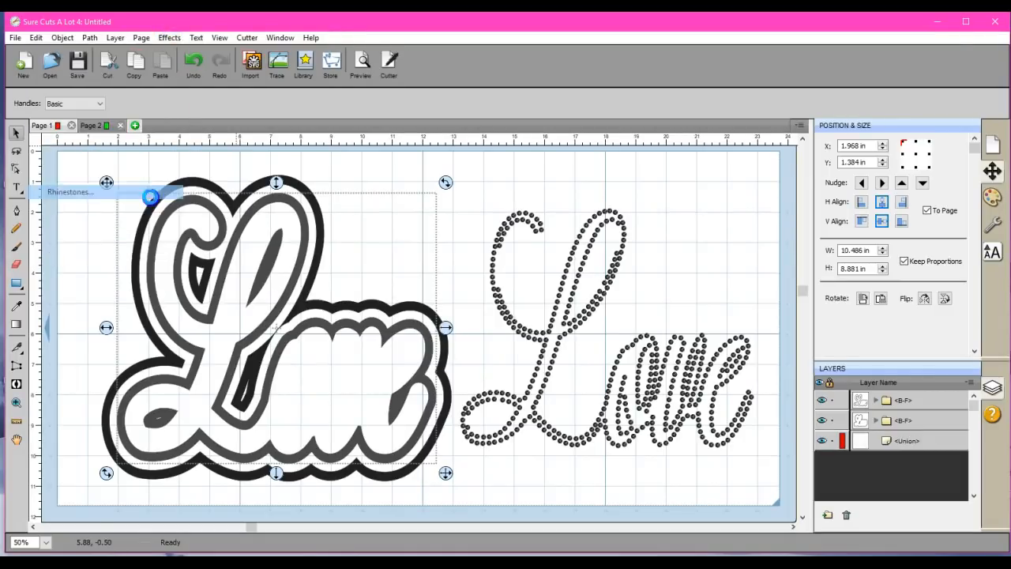
pyautogui.click(648, 264)
pyautogui.click(648, 264)
pyautogui.click(648, 264)
pyautogui.click(648, 264)
pyautogui.click(649, 264)
pyautogui.click(648, 264)
pyautogui.click(648, 264)
pyautogui.click(648, 263)
pyautogui.click(648, 264)
pyautogui.click(649, 264)
pyautogui.click(649, 264)
pyautogui.click(649, 264)
pyautogui.click(648, 263)
pyautogui.click(648, 264)
pyautogui.click(648, 263)
pyautogui.click(649, 264)
pyautogui.click(648, 263)
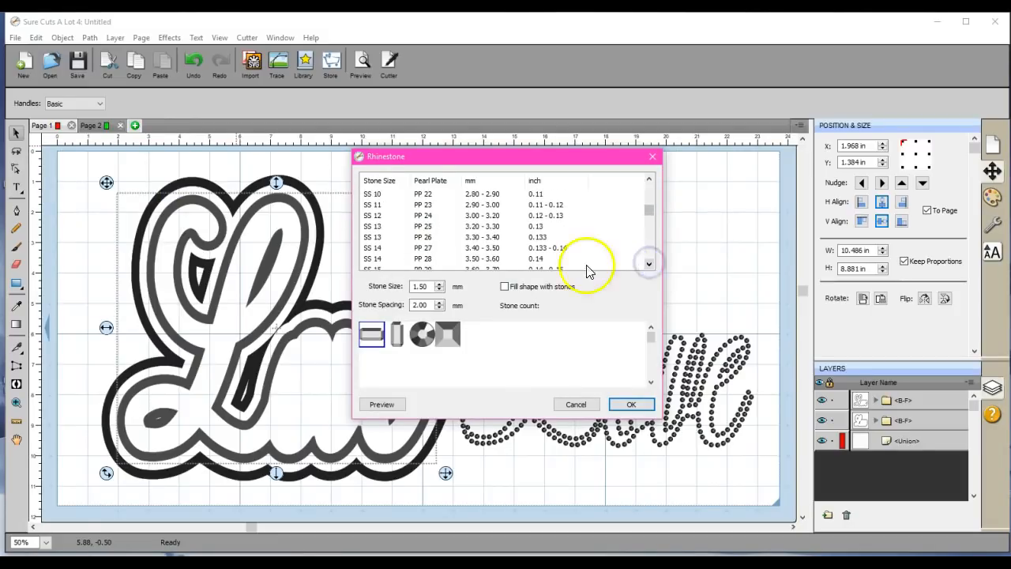
pyautogui.click(542, 261)
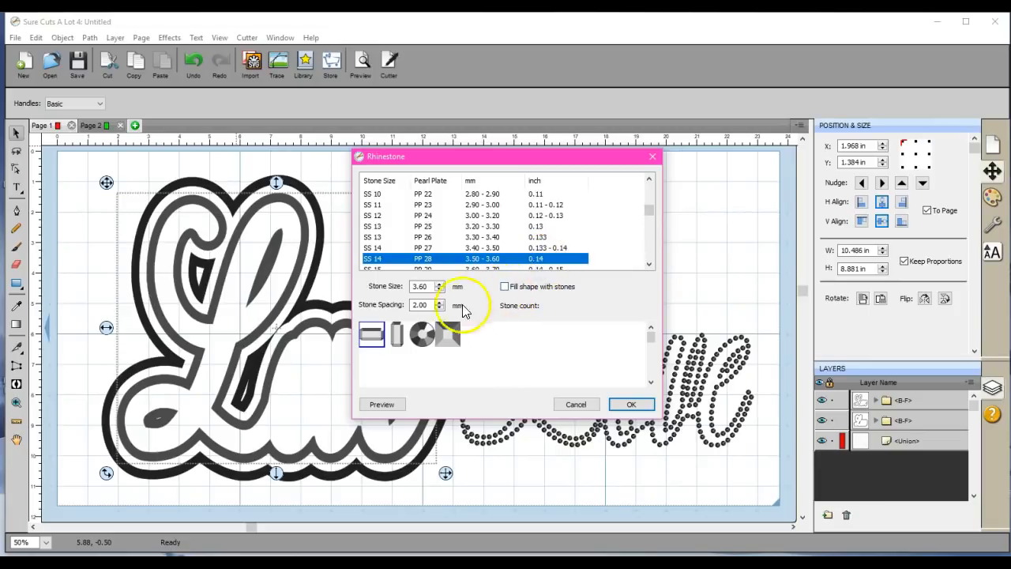
pyautogui.click(422, 334)
pyautogui.click(382, 405)
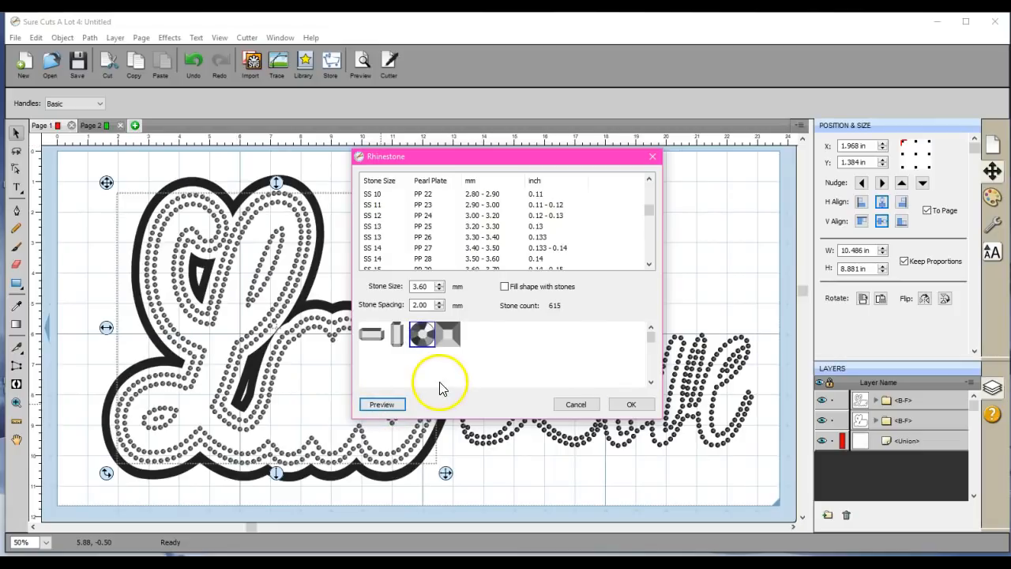
pyautogui.moveTo(527, 163); pyautogui.dragTo(654, 99)
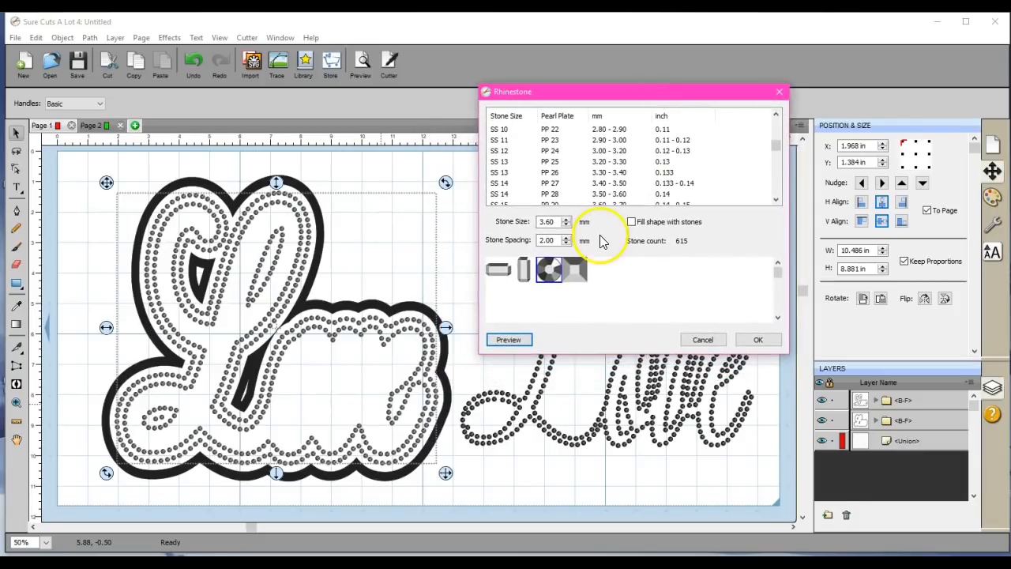
# - Try filling the inner outline layer with stones in the preview, and switch back to stones along its edges only
pyautogui.click(631, 223)
pyautogui.click(509, 341)
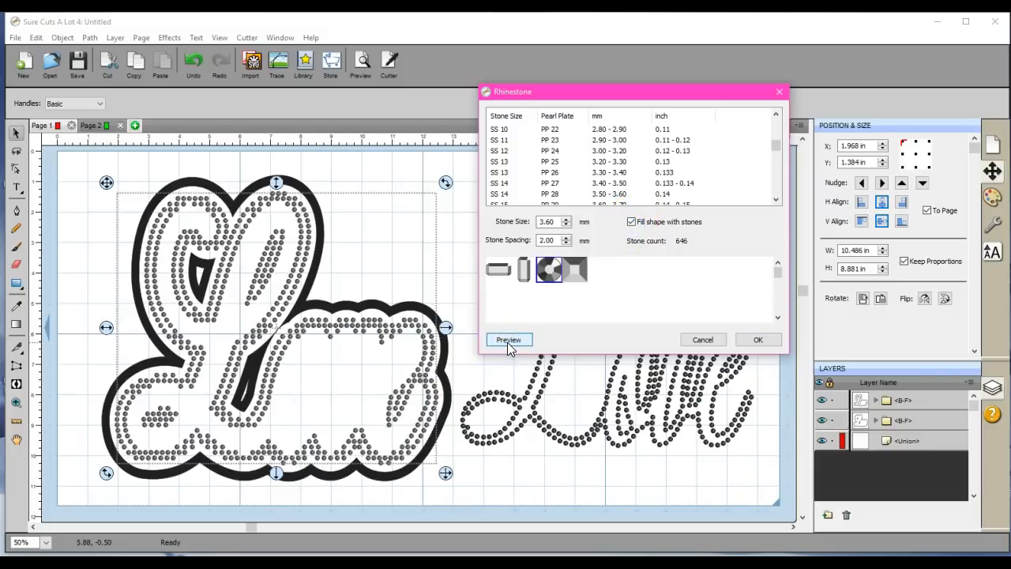
pyautogui.click(631, 222)
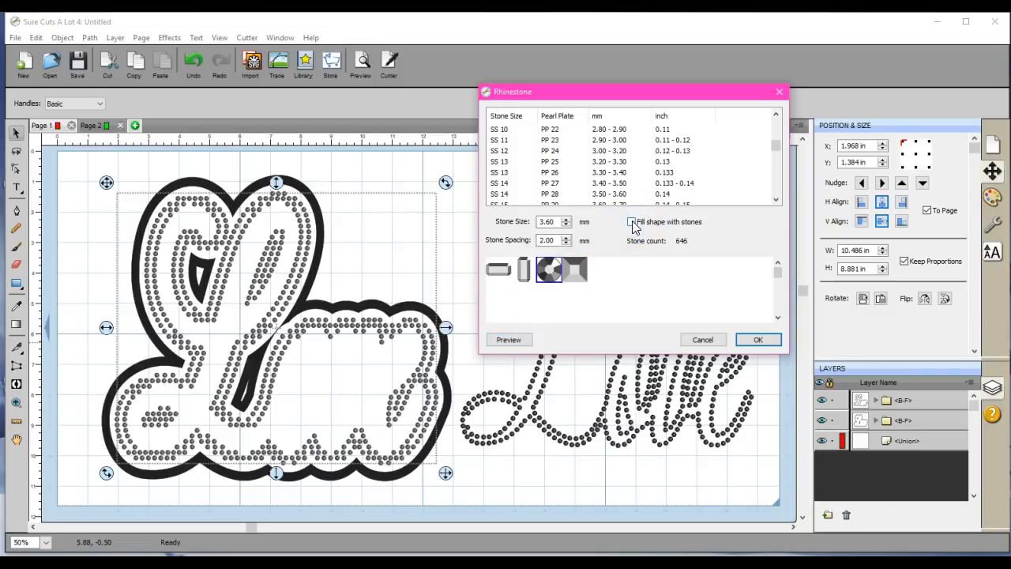
pyautogui.click(508, 339)
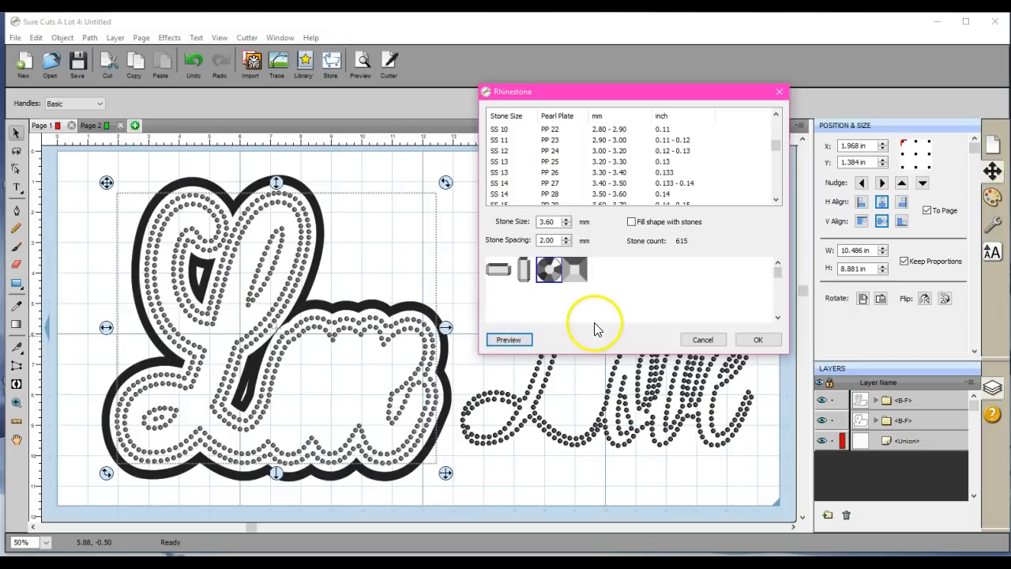
# - Apply the rhinestones to the inner outline layer and move it straight down below the outer outline, at Y about 11.03 in
pyautogui.click(756, 345)
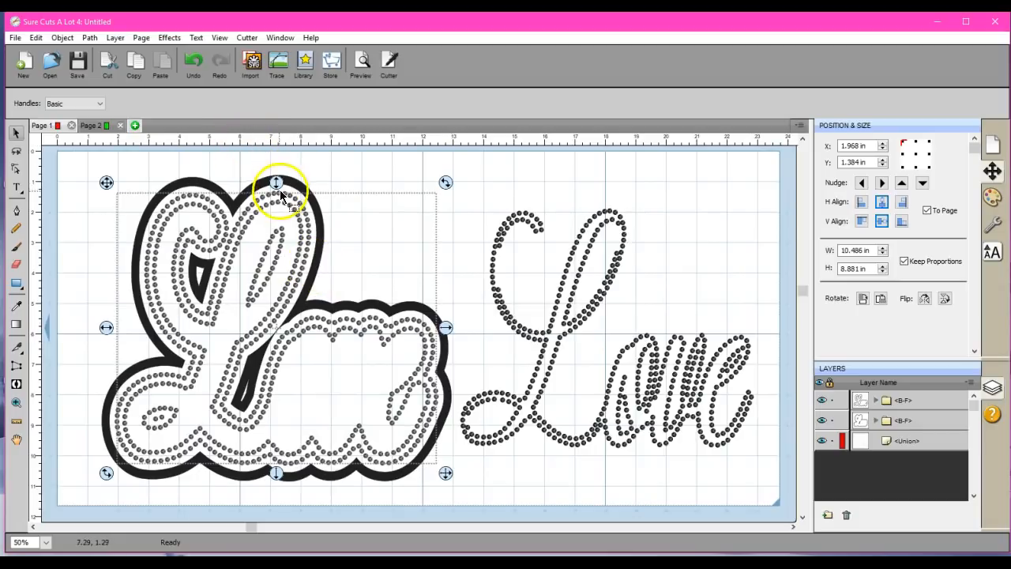
pyautogui.moveTo(276, 184); pyautogui.dragTo(247, 478)
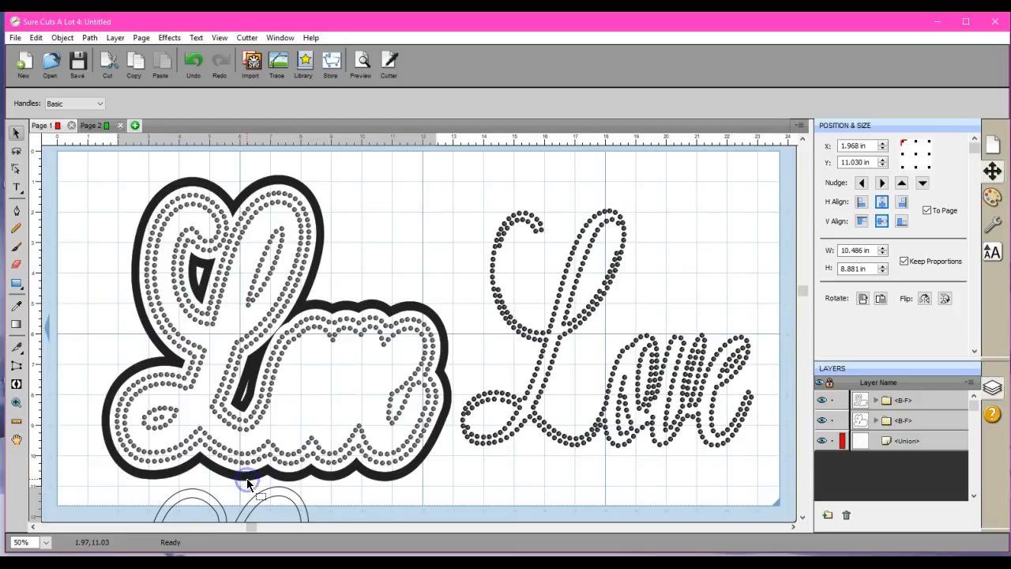
# - Apply the Rhinestone effect to the outer outline layer with SS 14 (PP 28) stones, size 3.60 mm, after previewing it
pyautogui.click(300, 298)
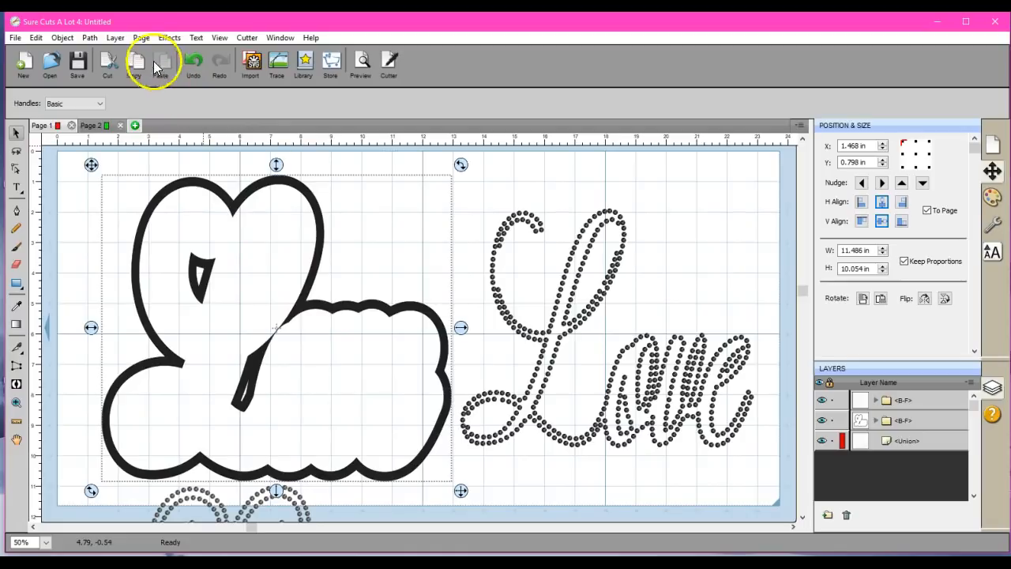
pyautogui.click(167, 38)
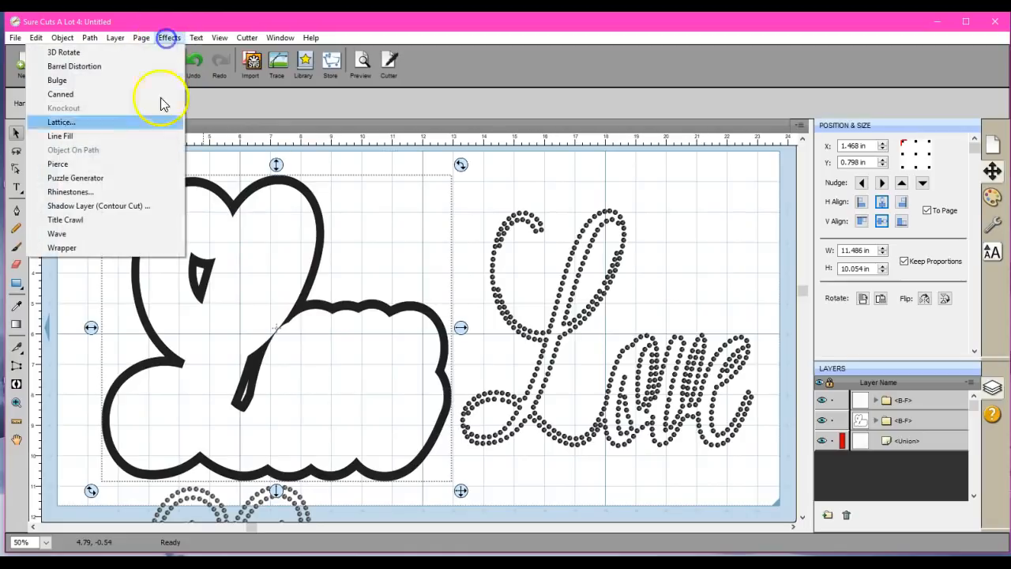
pyautogui.click(134, 196)
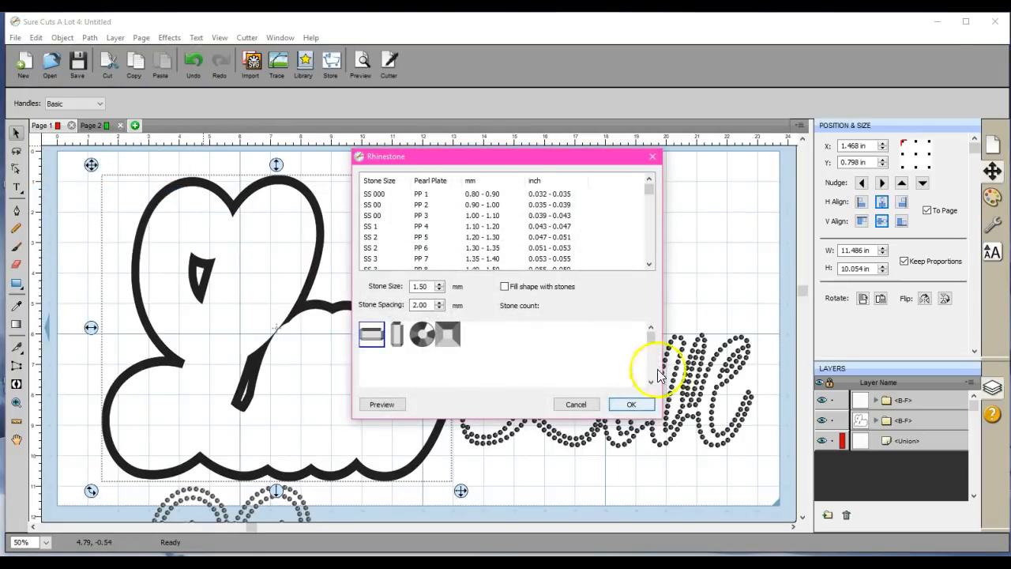
pyautogui.click(650, 259)
pyautogui.click(650, 258)
pyautogui.click(650, 258)
pyautogui.click(650, 258)
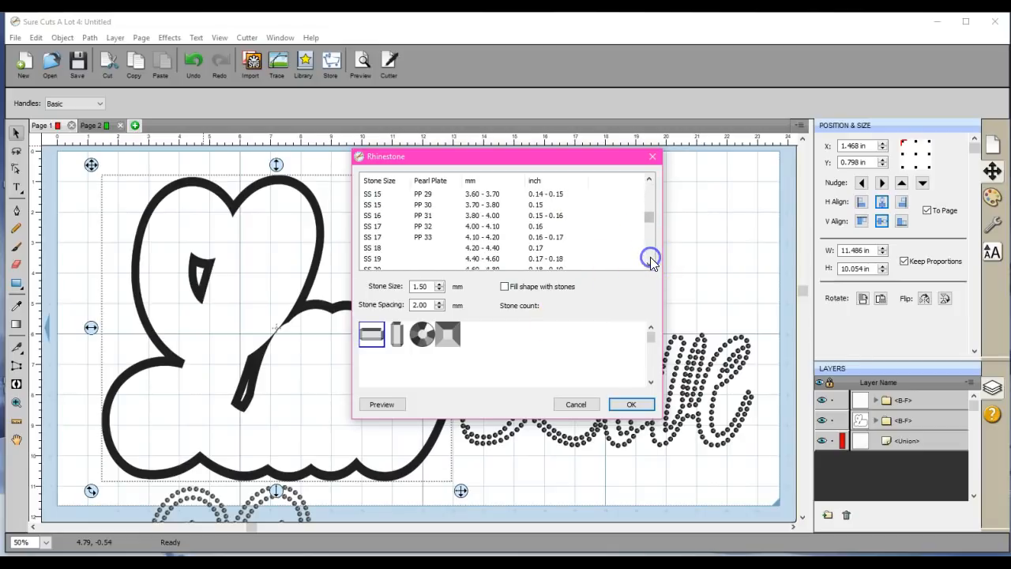
pyautogui.click(648, 181)
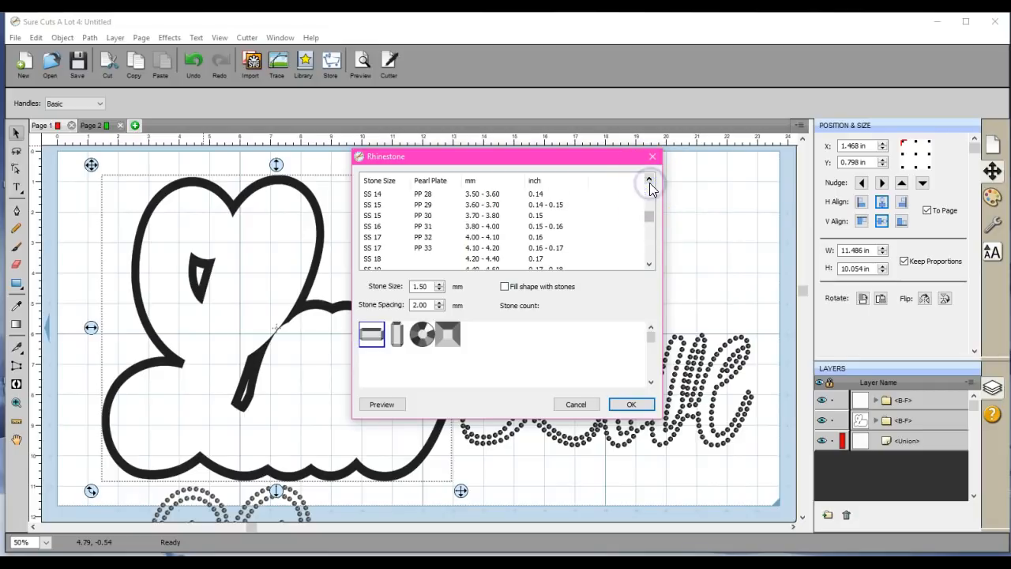
pyautogui.click(535, 195)
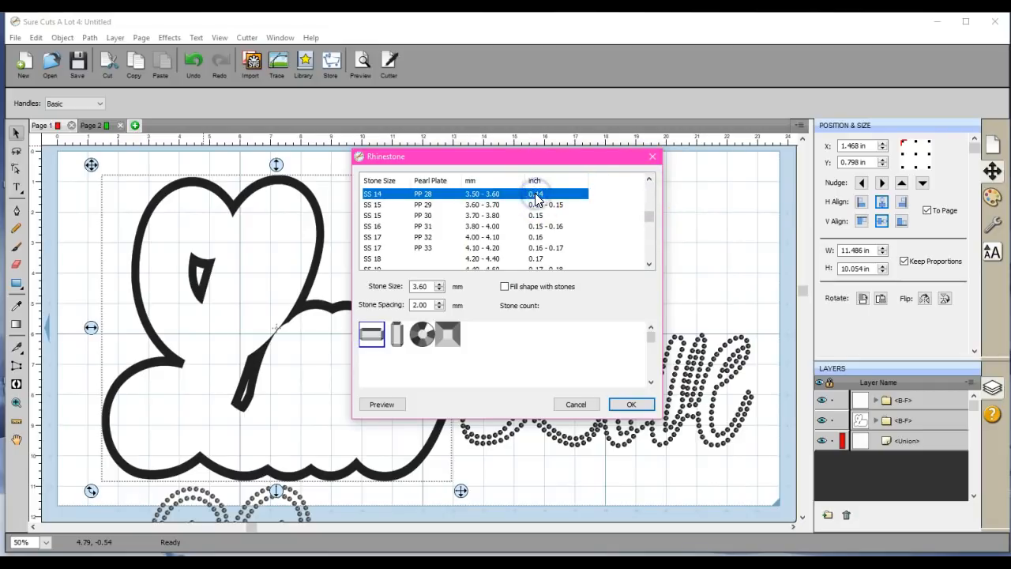
pyautogui.click(382, 404)
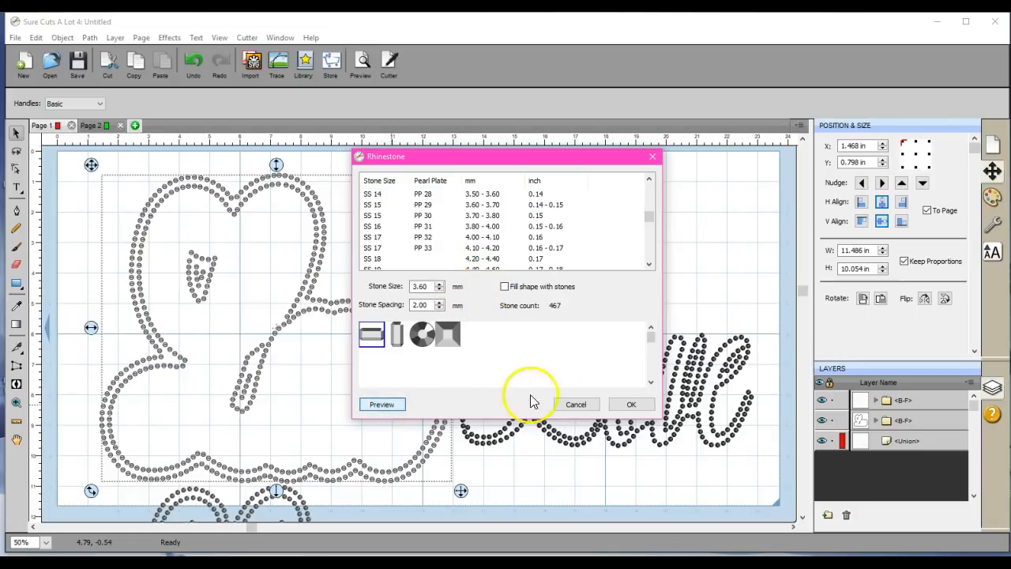
pyautogui.click(626, 408)
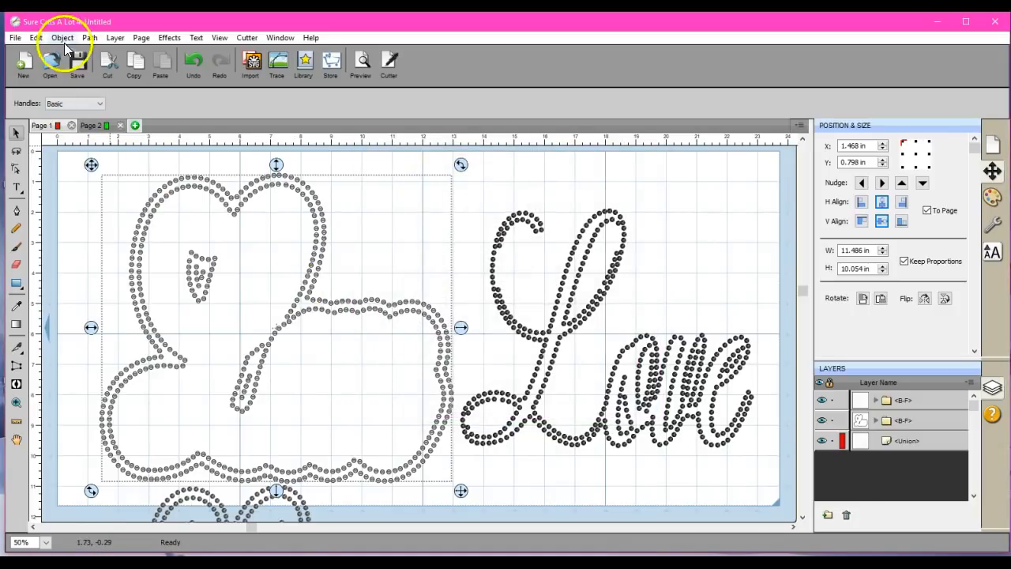
# - Align all three rhinestone layers to the horizontal and vertical middle of the page so they nest together, and clear the selection
pyautogui.click(35, 40)
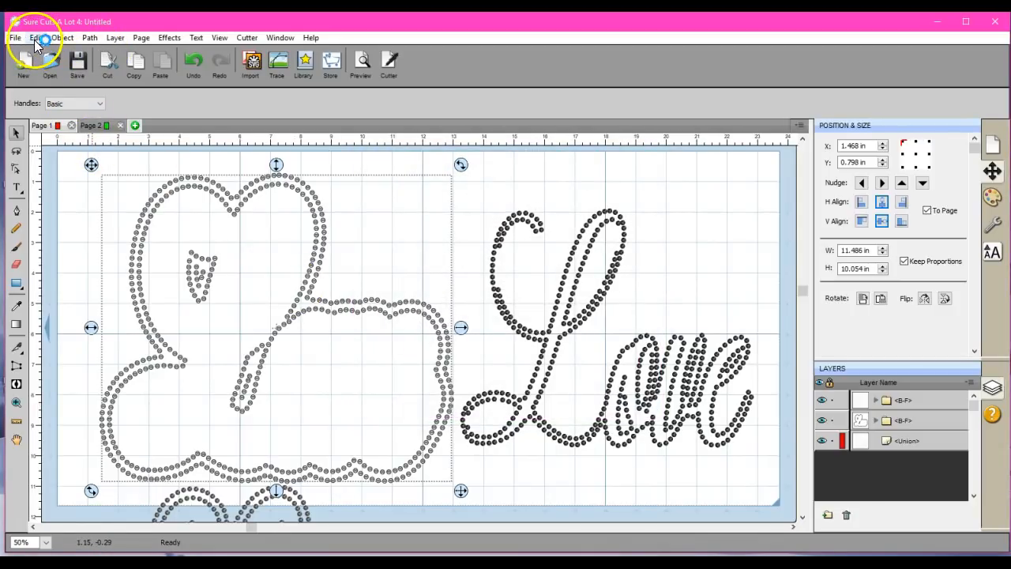
pyautogui.click(41, 159)
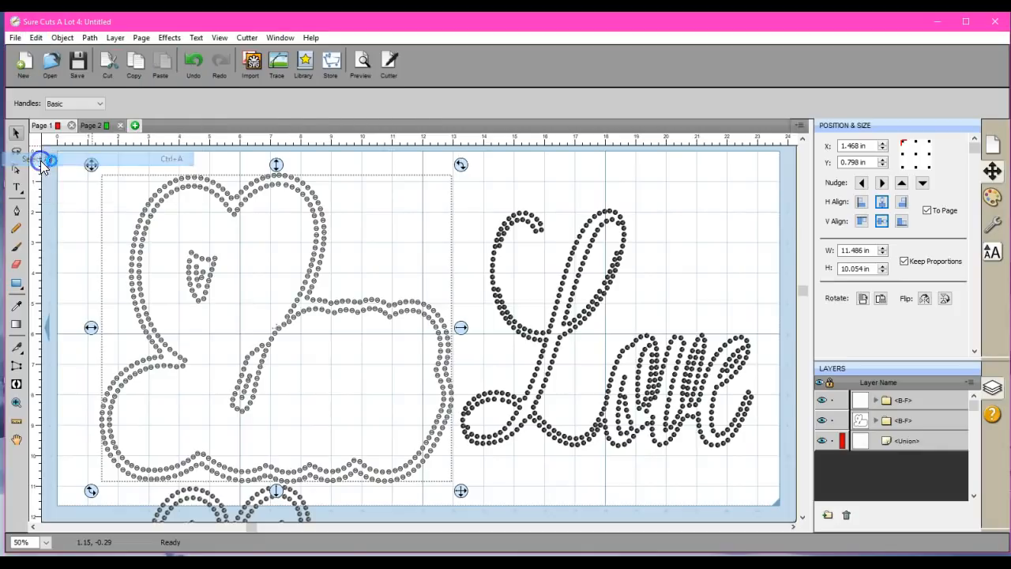
pyautogui.click(883, 222)
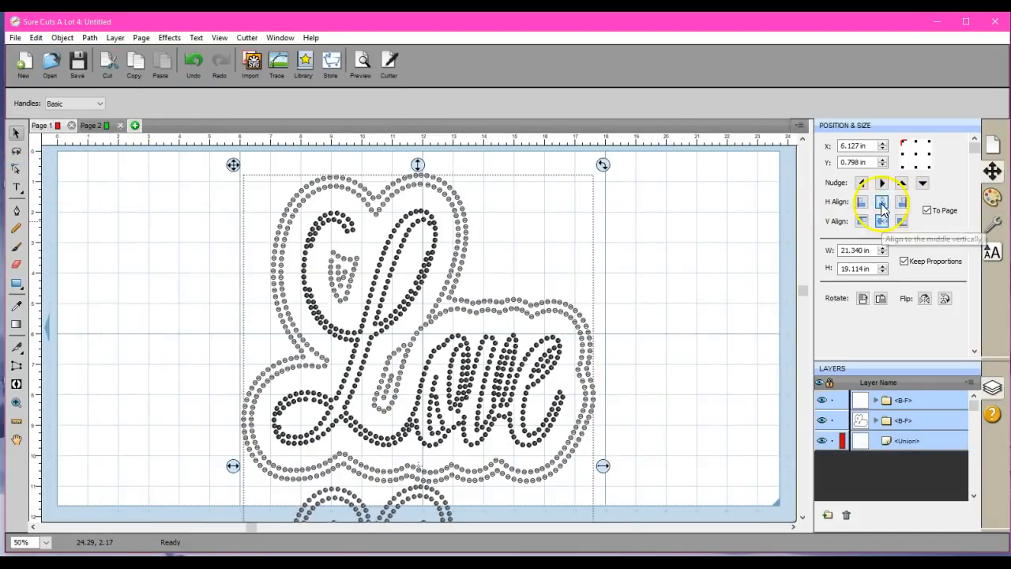
pyautogui.click(883, 220)
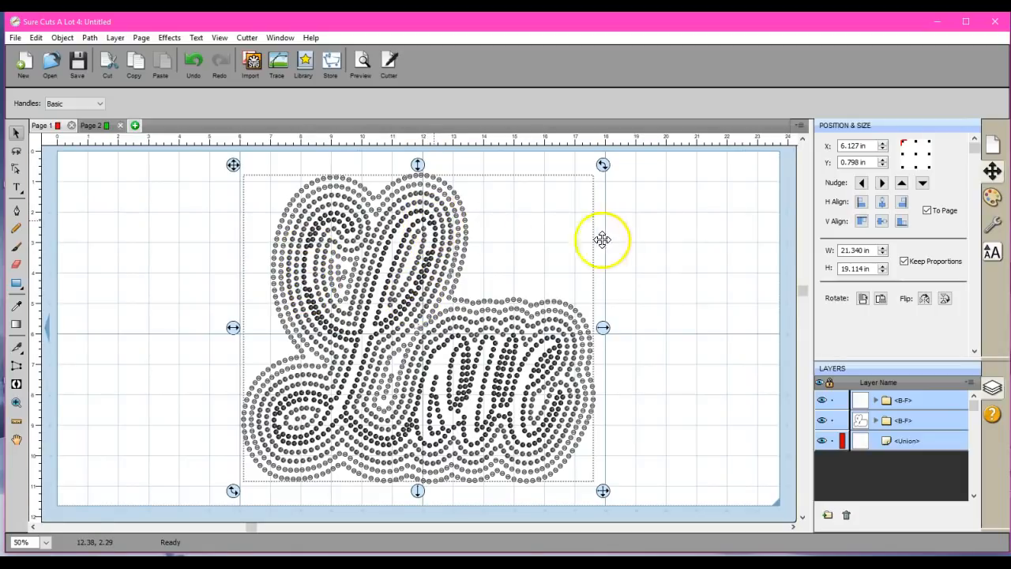
pyautogui.click(681, 244)
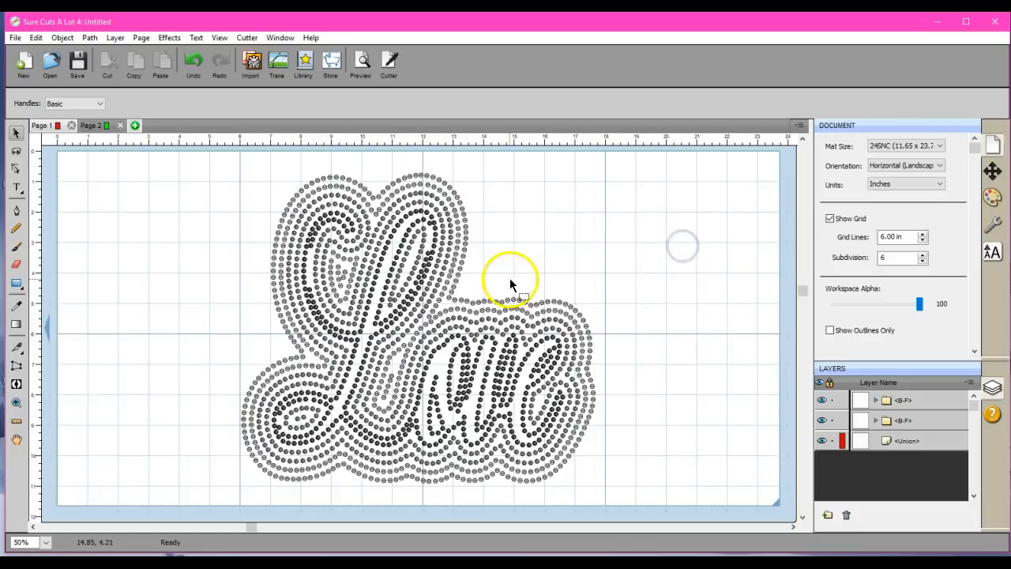
# - Move the rhinestone Love word horizontally away from the outlines to the page's left side, at X about 0.65 in
pyautogui.click(311, 244)
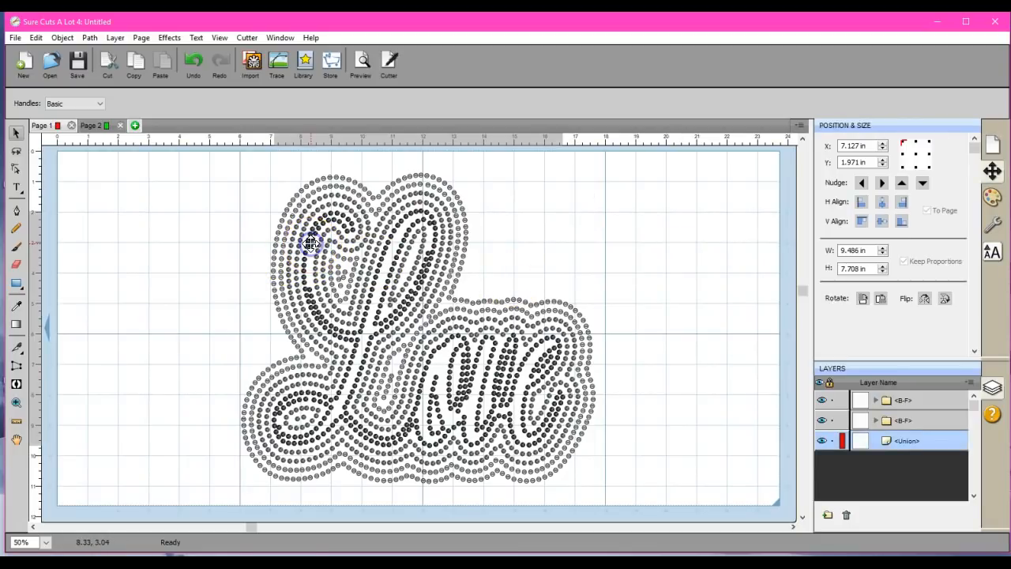
pyautogui.click(261, 329)
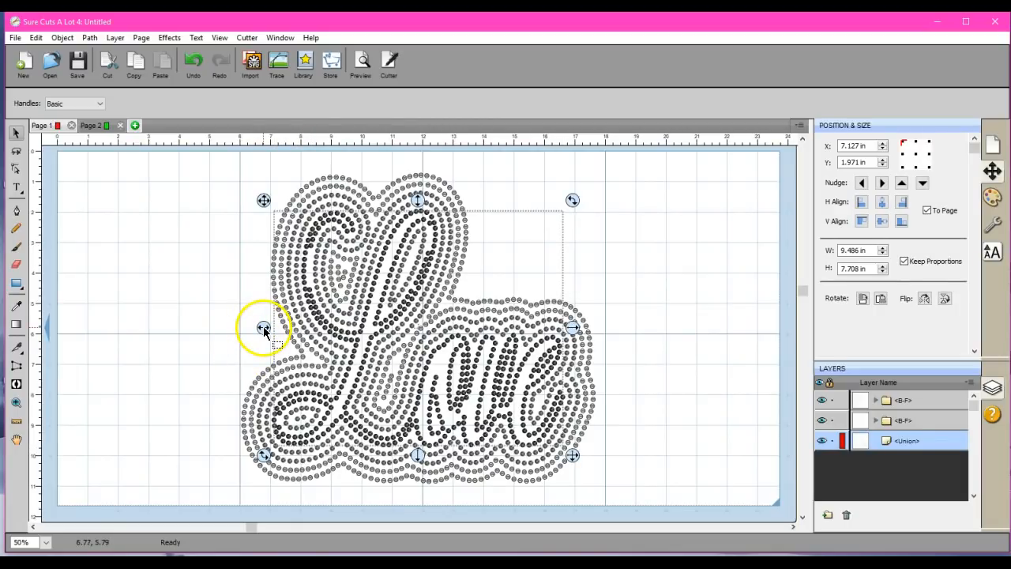
pyautogui.moveTo(263, 326); pyautogui.dragTo(69, 289)
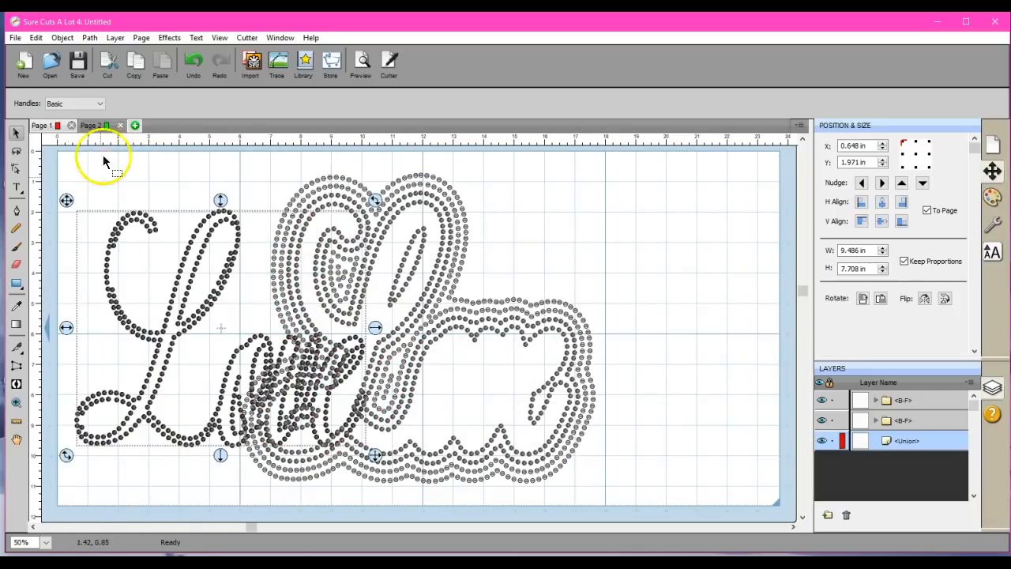
# - Break the rhinestone Love word apart into individual stones and select the stones at the upper-left curl of the L
pyautogui.click(63, 38)
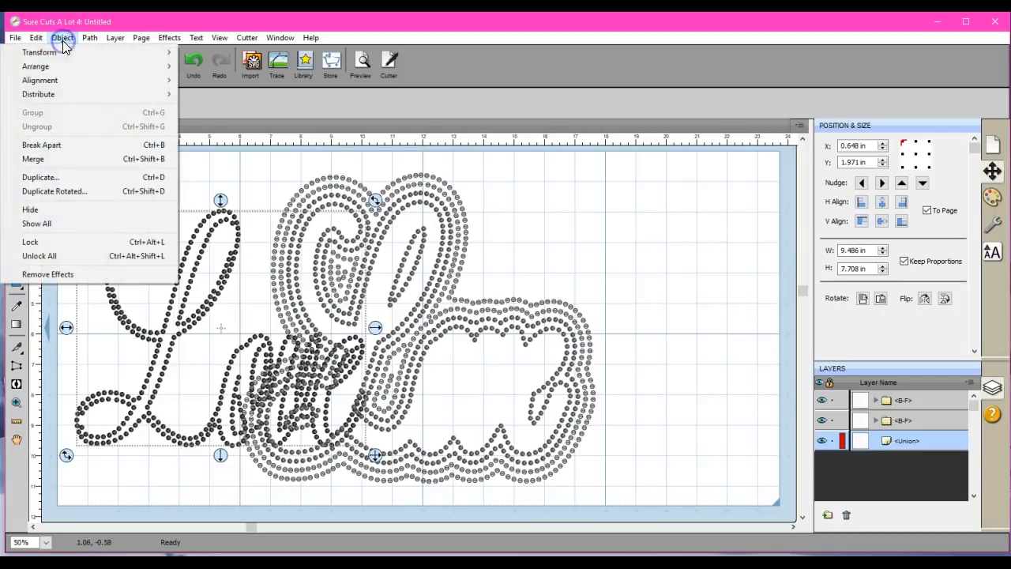
pyautogui.click(63, 146)
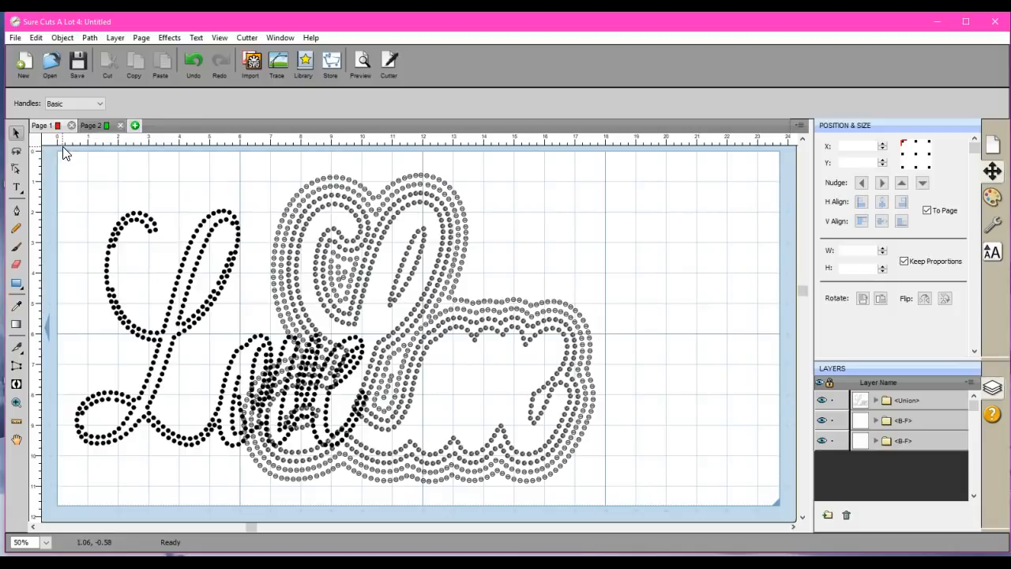
pyautogui.moveTo(98, 197); pyautogui.dragTo(169, 263)
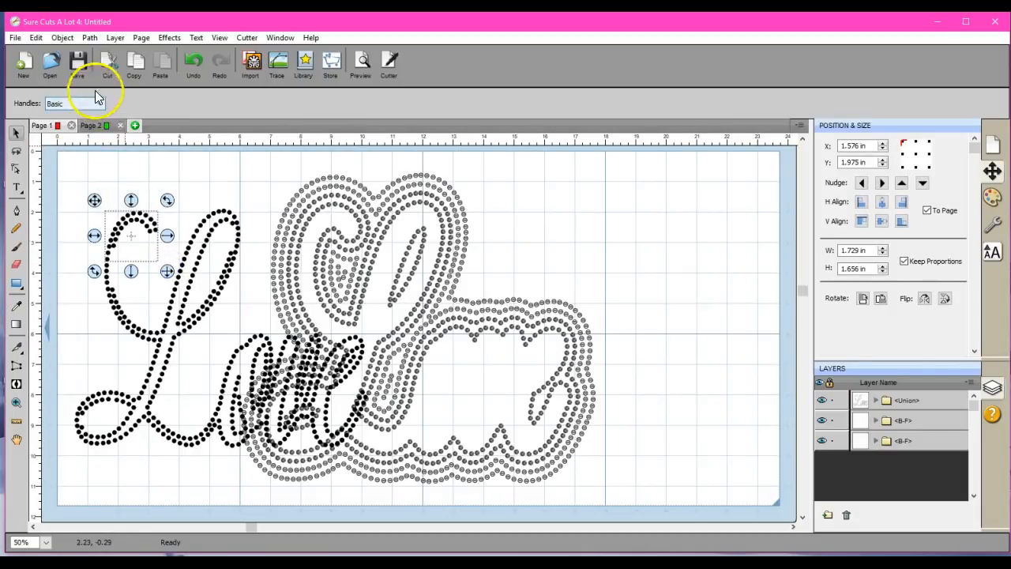
pyautogui.click(61, 37)
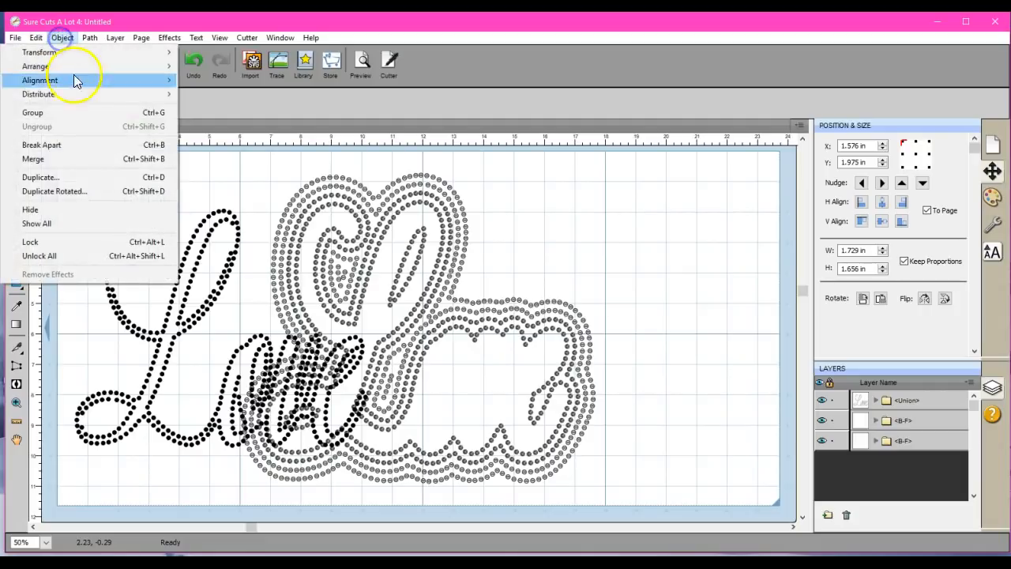
pyautogui.click(78, 177)
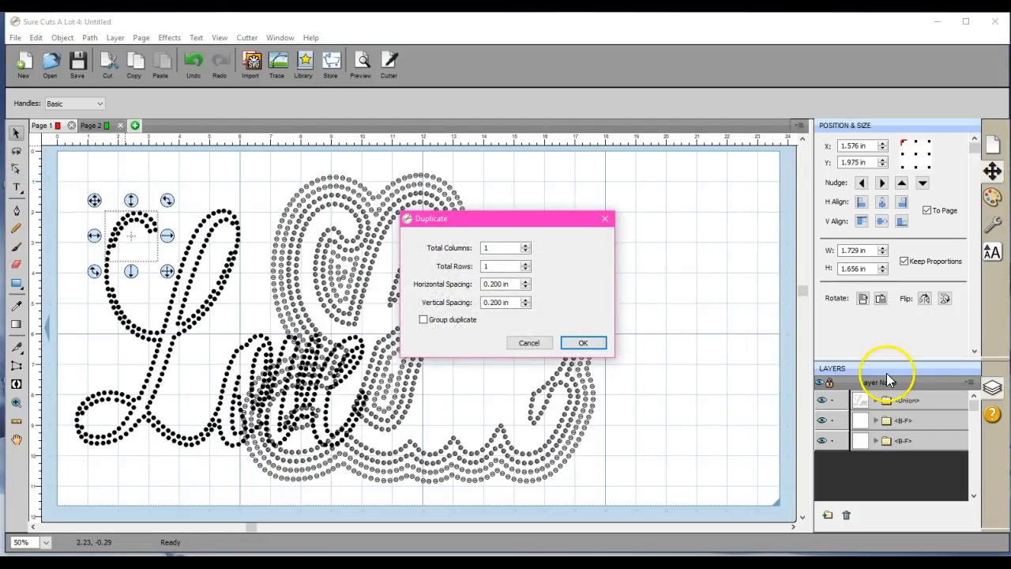
pyautogui.click(525, 251)
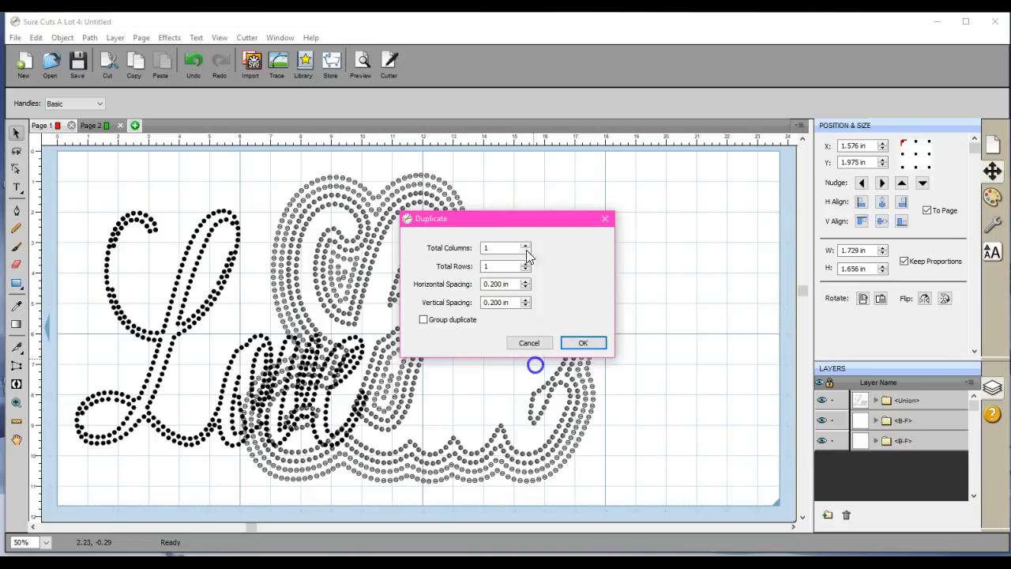
pyautogui.click(528, 343)
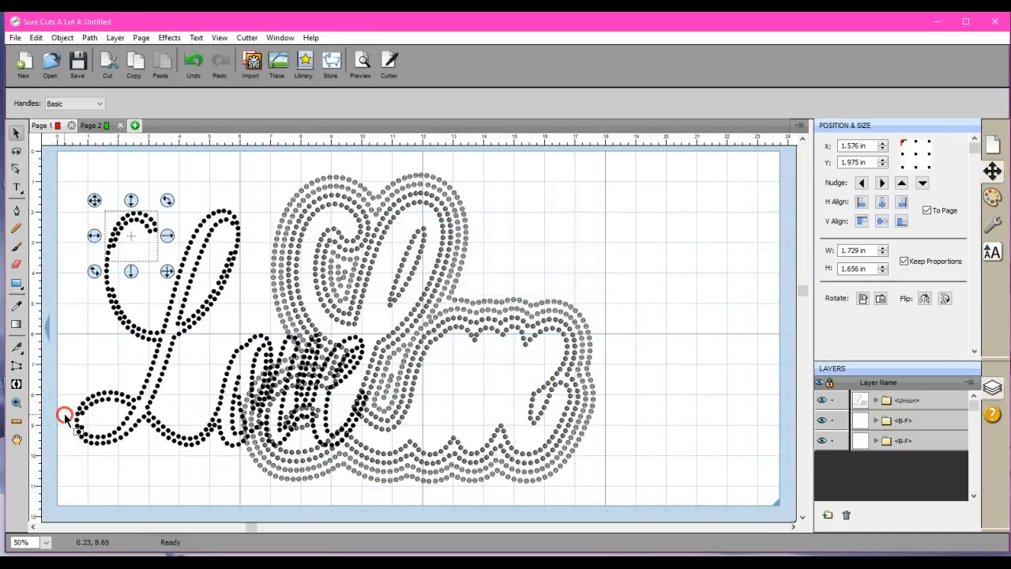
# - Select the stones of the L's lower-left loop and duplicate them in 1 column and 2 rows with 0.200 in spacing
pyautogui.rightClick(157, 453)
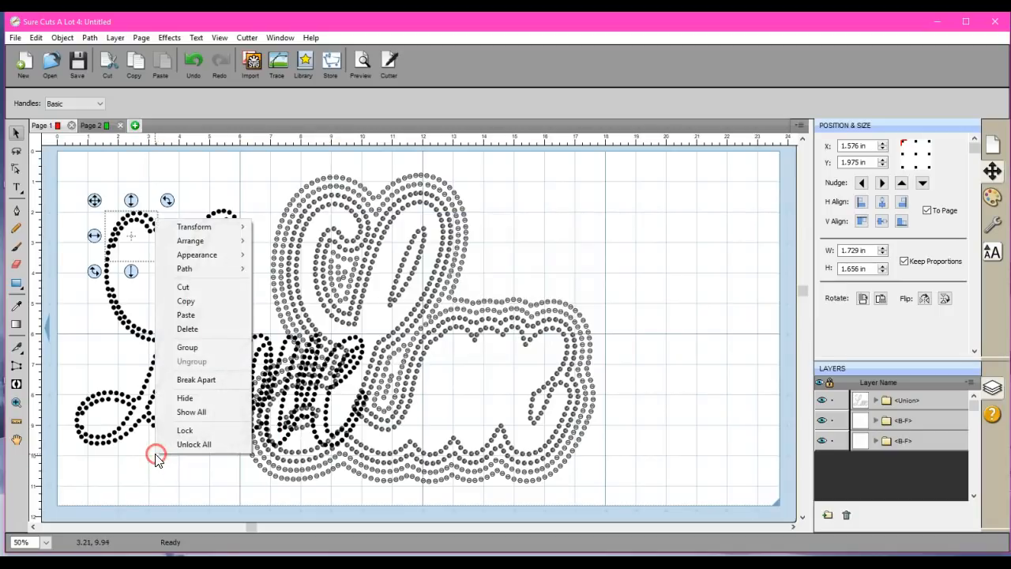
pyautogui.click(68, 399)
pyautogui.moveTo(68, 398); pyautogui.dragTo(129, 457)
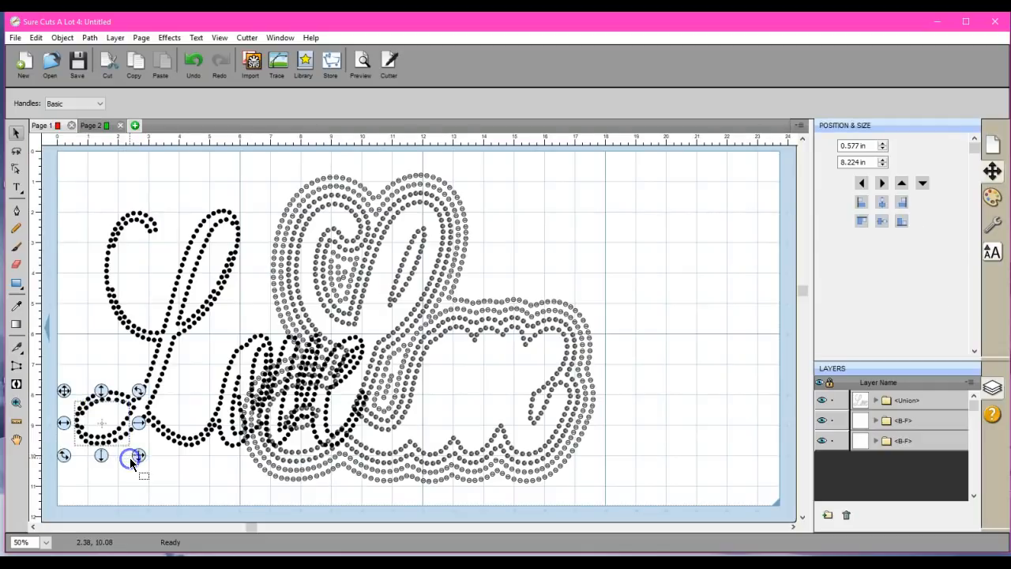
pyautogui.click(64, 38)
pyautogui.click(39, 177)
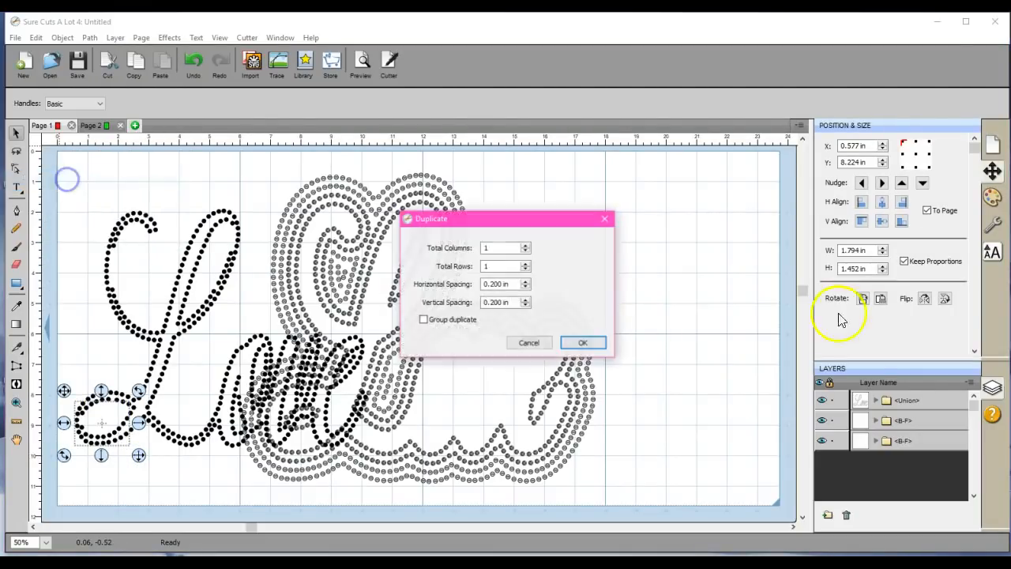
pyautogui.click(525, 263)
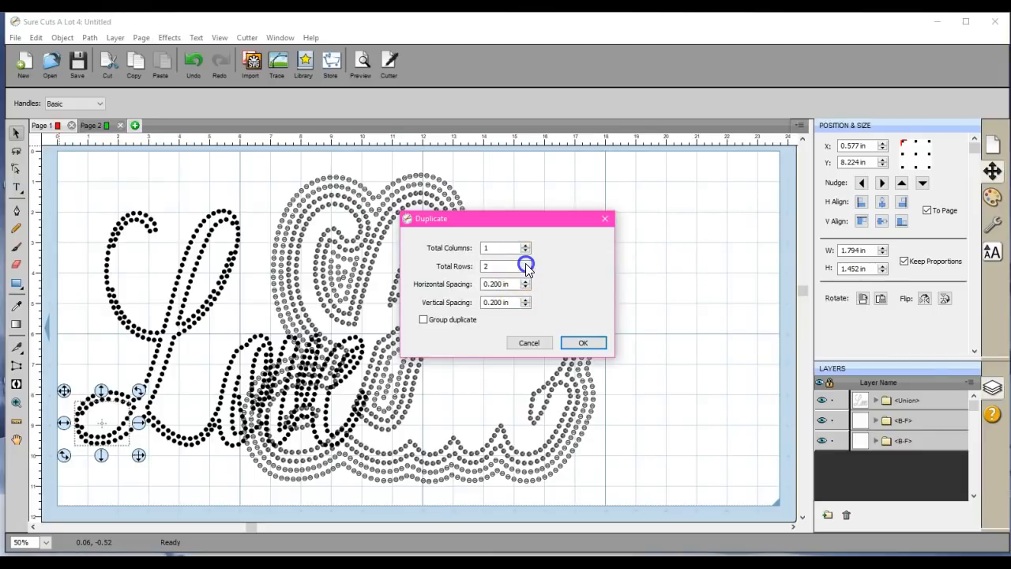
pyautogui.click(584, 344)
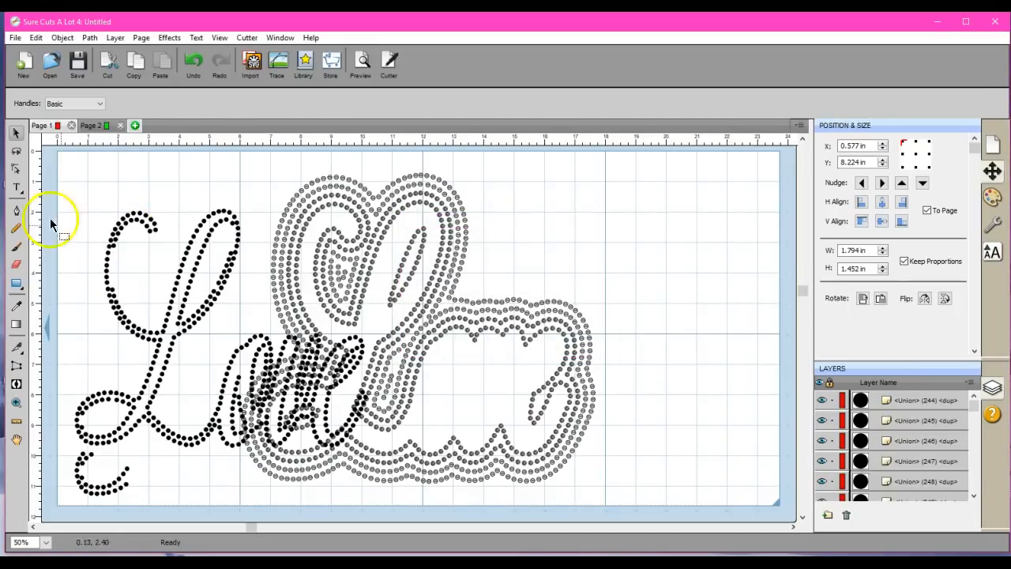
# - Select all the individual stones of the Love word, without the spare duplicates below, and merge them into one object
pyautogui.moveTo(48, 190); pyautogui.dragTo(375, 449)
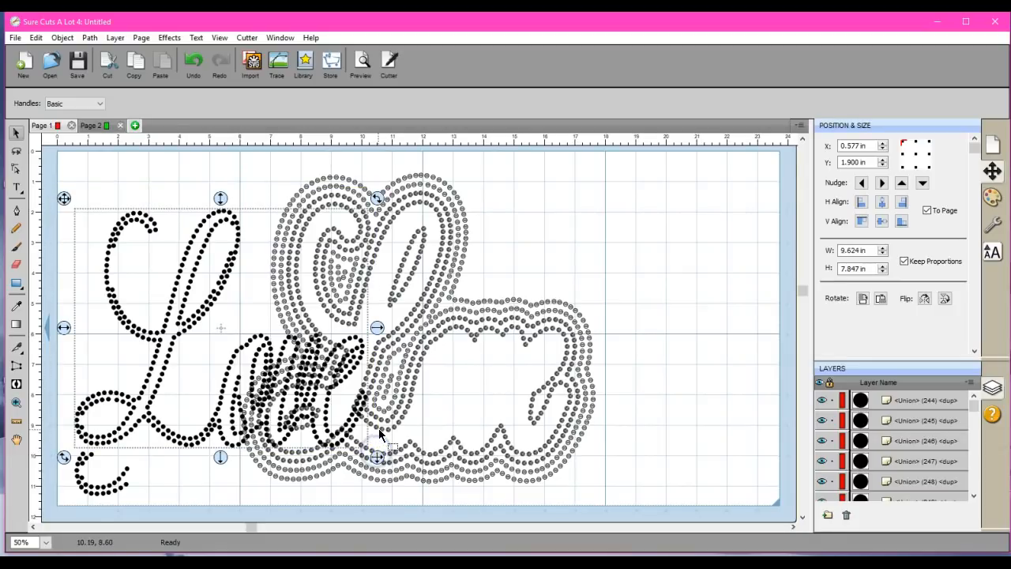
pyautogui.click(63, 37)
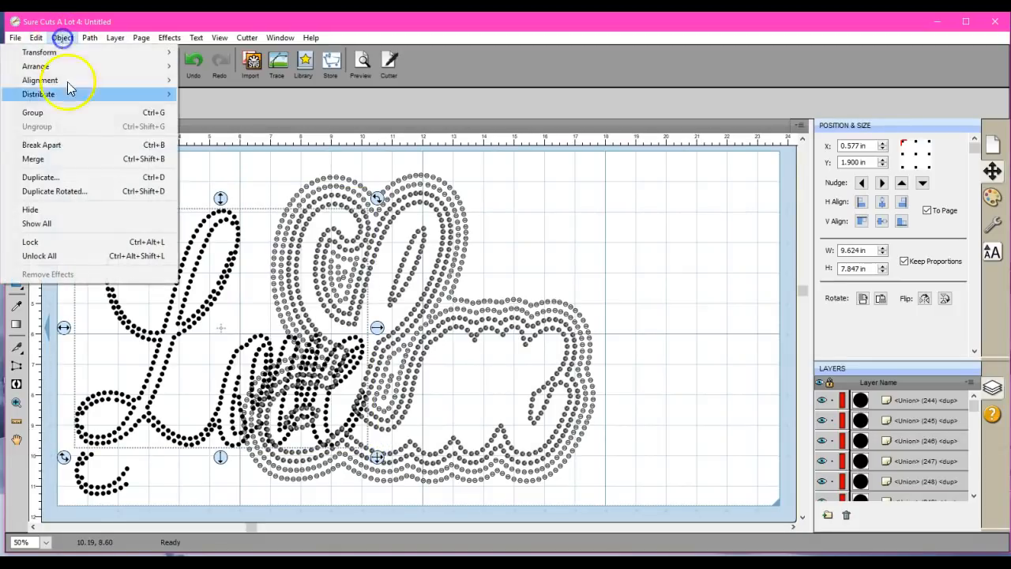
pyautogui.click(66, 160)
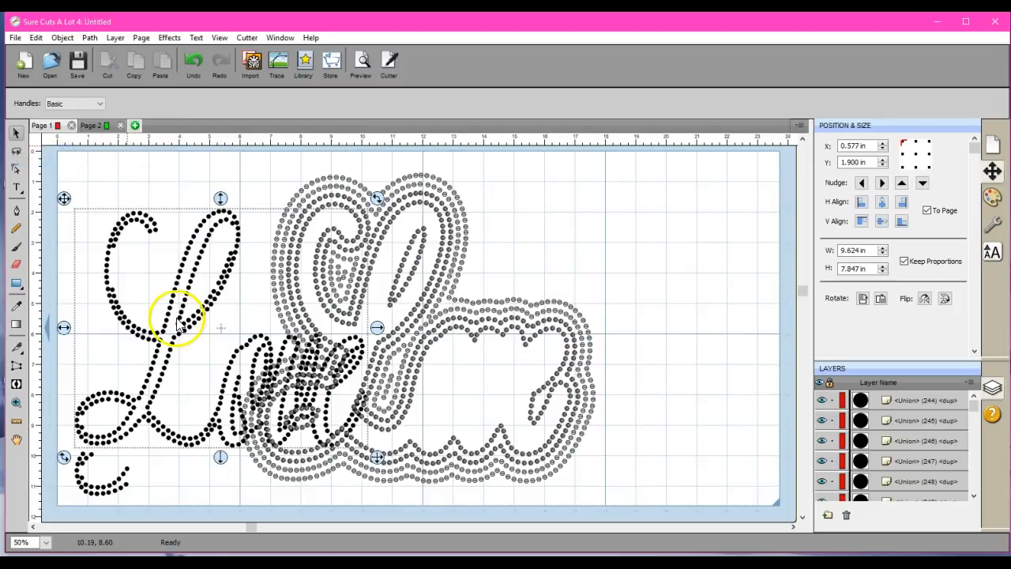
pyautogui.click(189, 349)
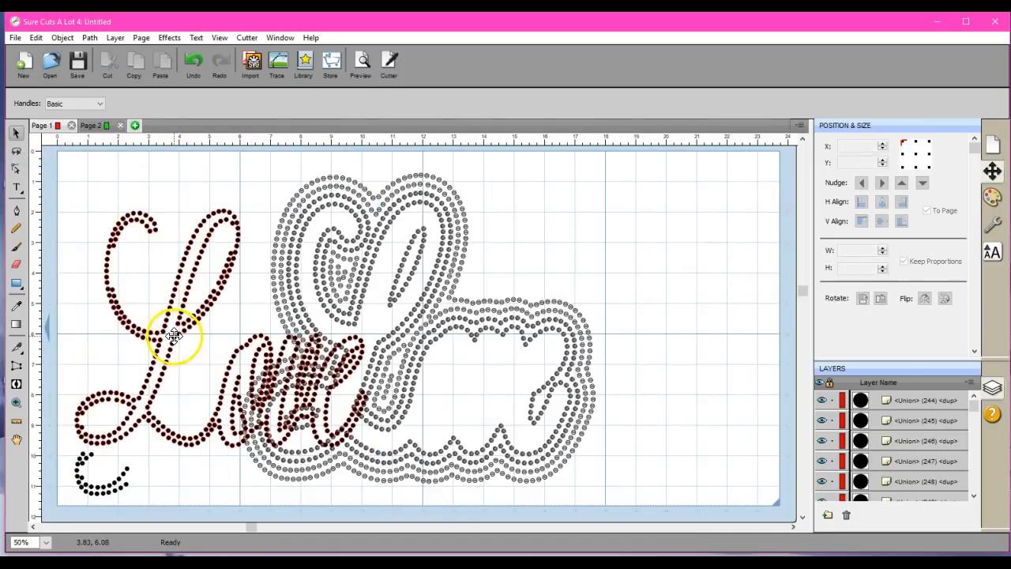
# - Merge the stones of the inner rhinestone outline layer and clear the selection
pyautogui.click(427, 287)
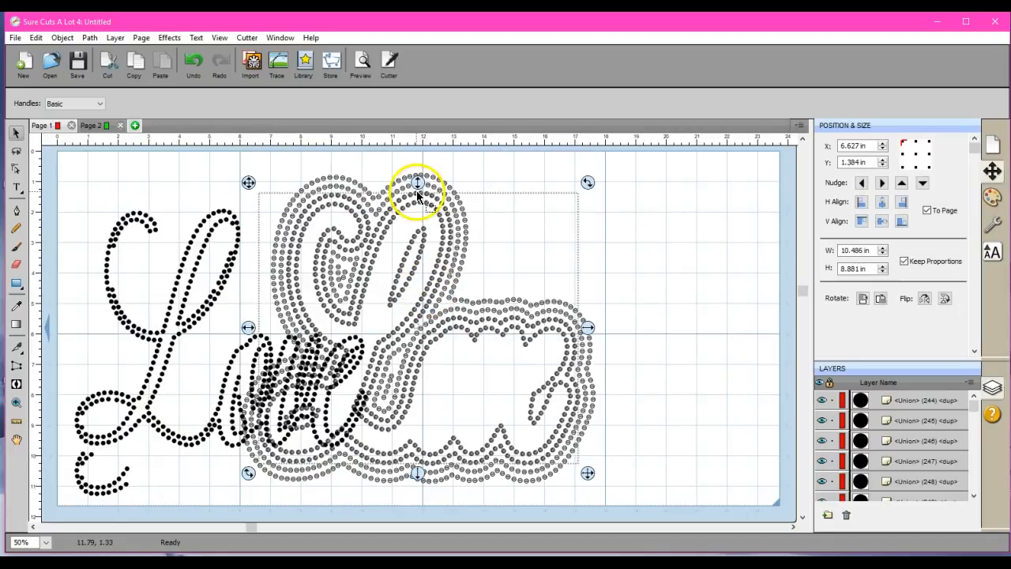
pyautogui.click(668, 306)
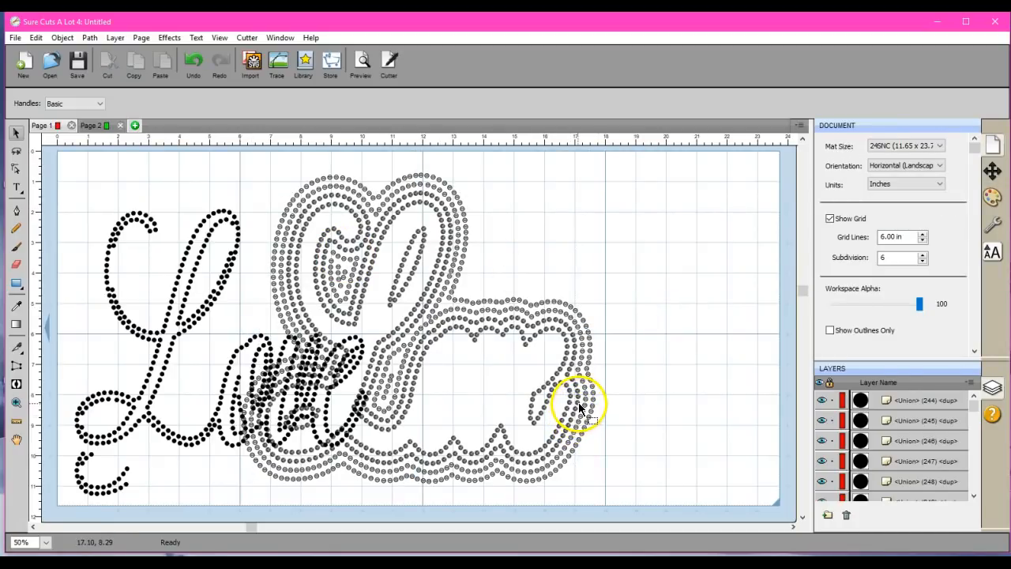
pyautogui.click(579, 408)
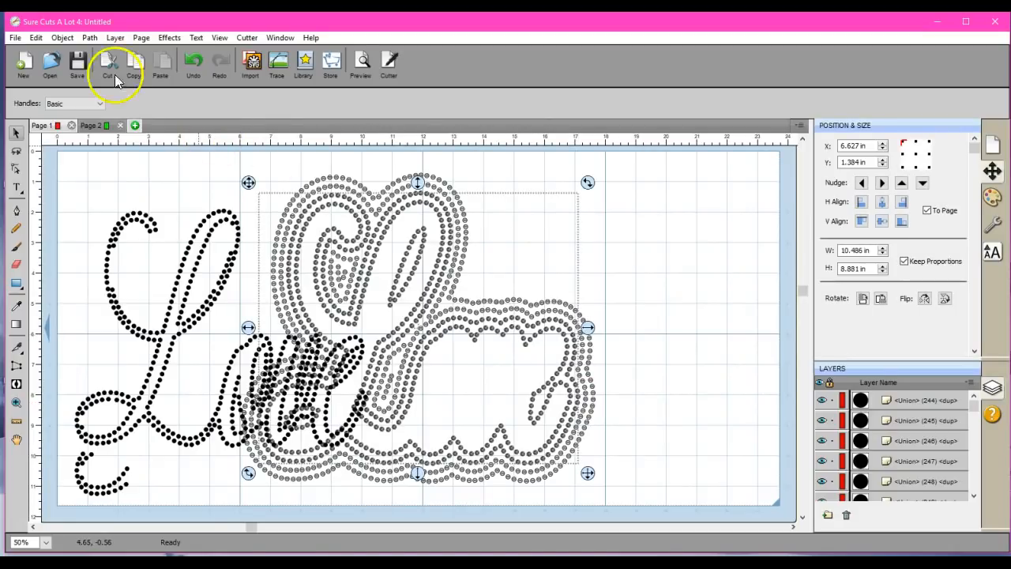
pyautogui.click(61, 36)
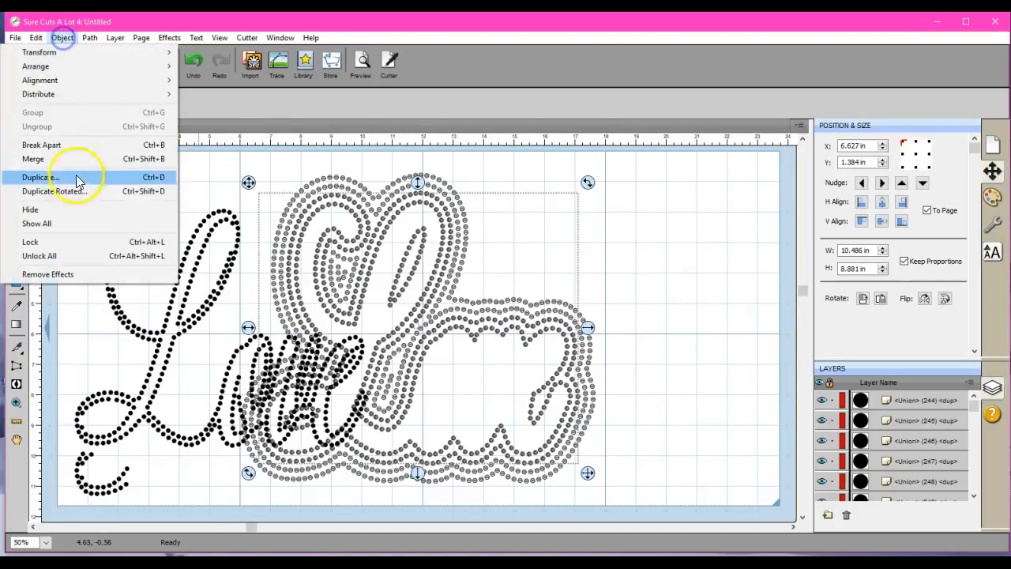
pyautogui.click(72, 162)
pyautogui.click(706, 310)
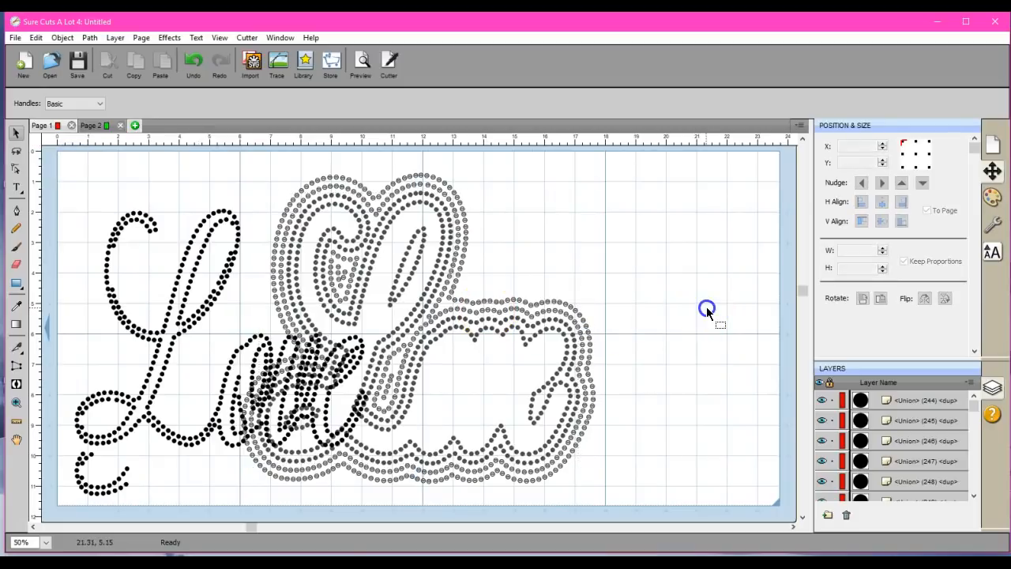
# - Merge the stones of the outer rhinestone outline layer and clear the selection
pyautogui.click(585, 327)
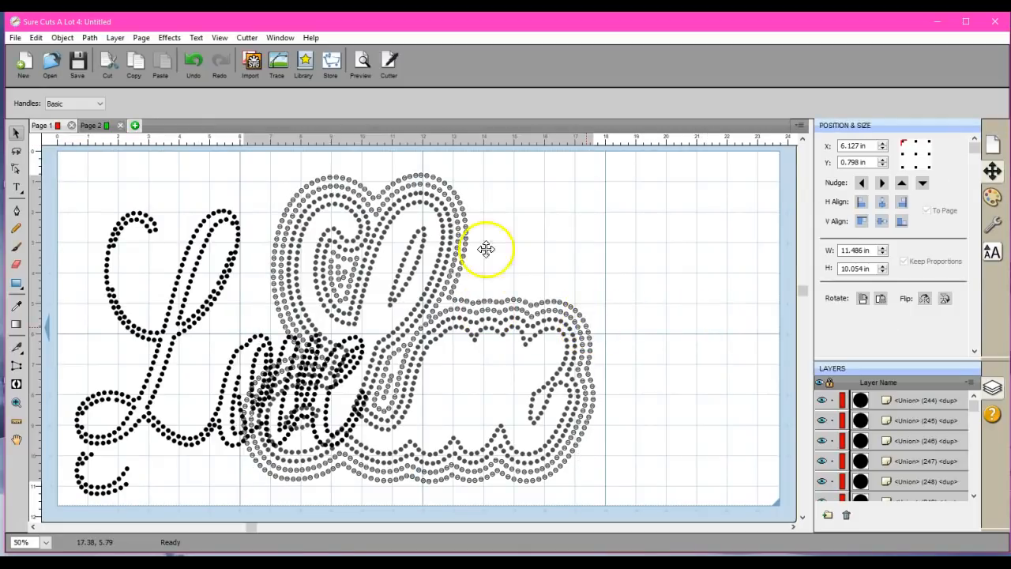
pyautogui.click(63, 37)
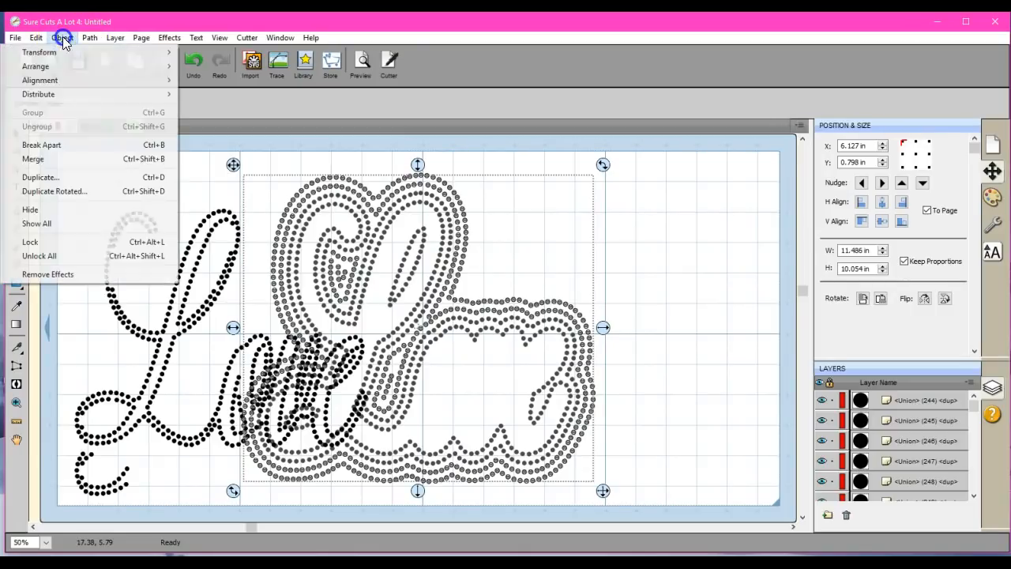
pyautogui.click(77, 159)
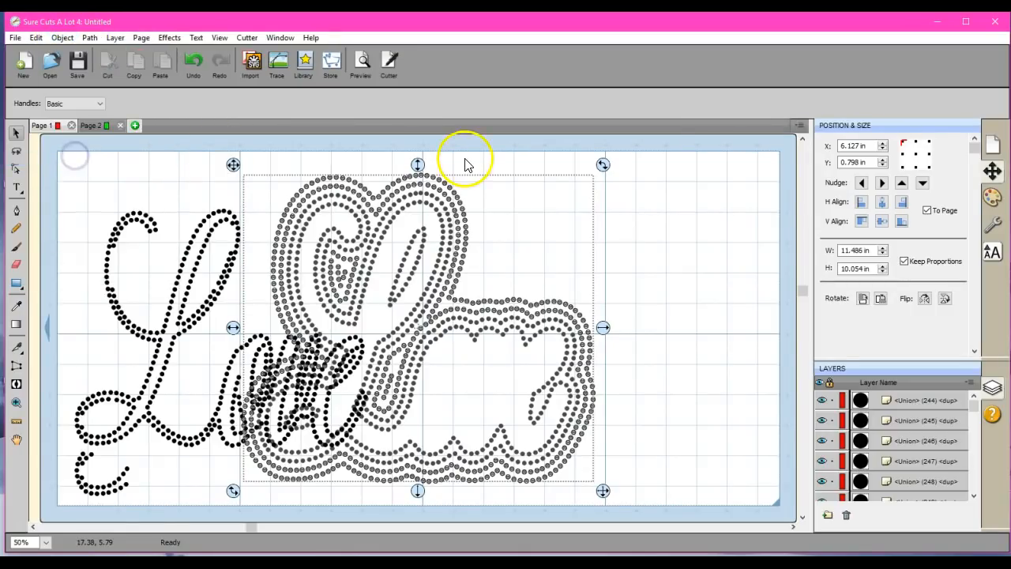
pyautogui.click(666, 228)
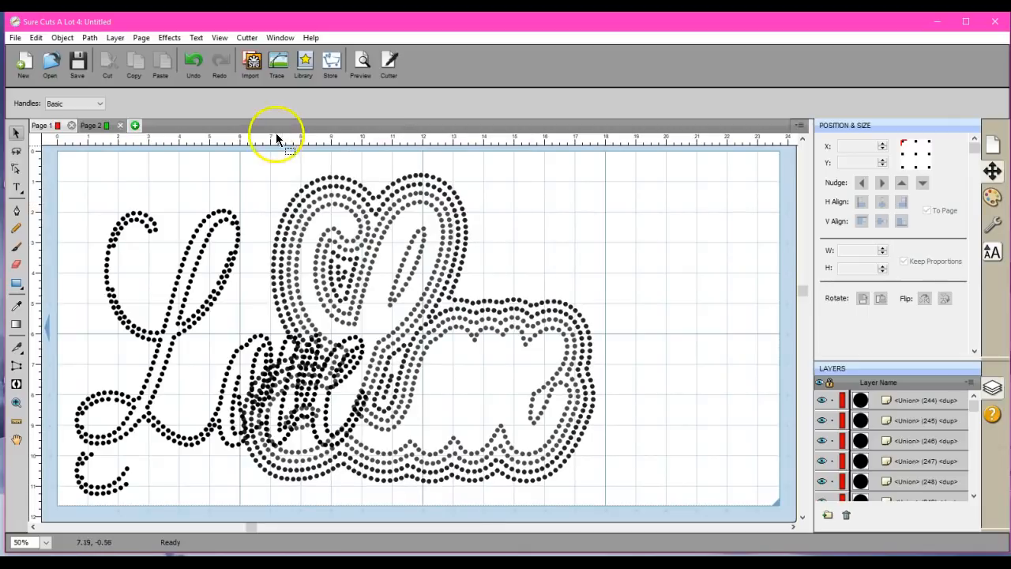
pyautogui.click(71, 39)
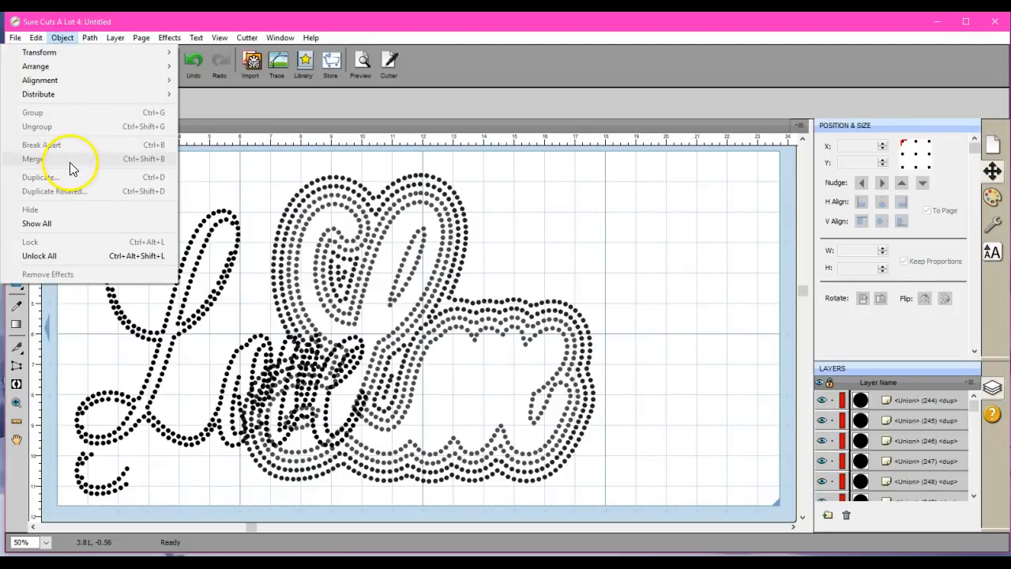
pyautogui.click(232, 177)
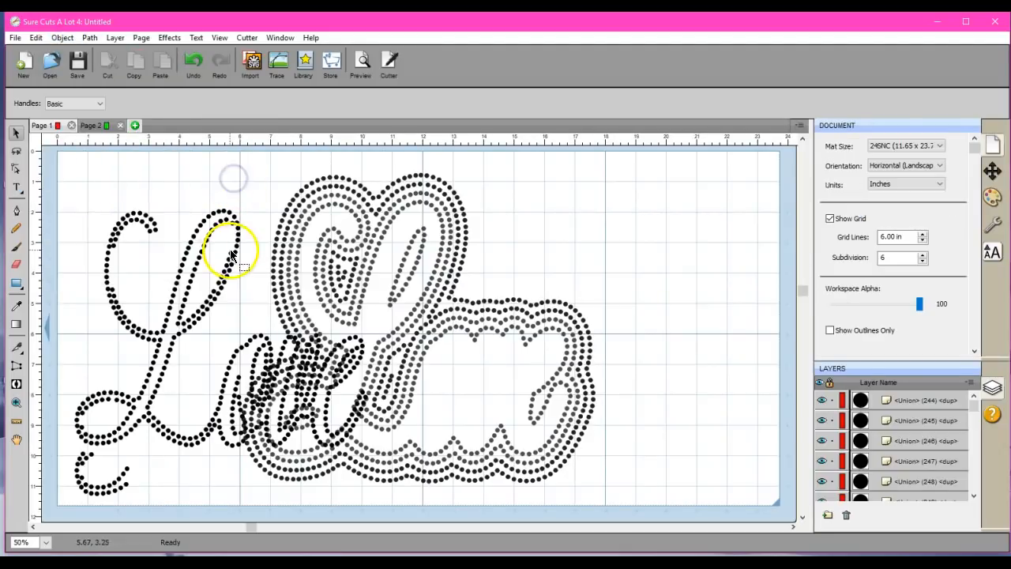
# - Move a spare stone from the duplicated row onto the L's upper-left curve at about X 1.760 in, Y 3.261 in
pyautogui.click(127, 469)
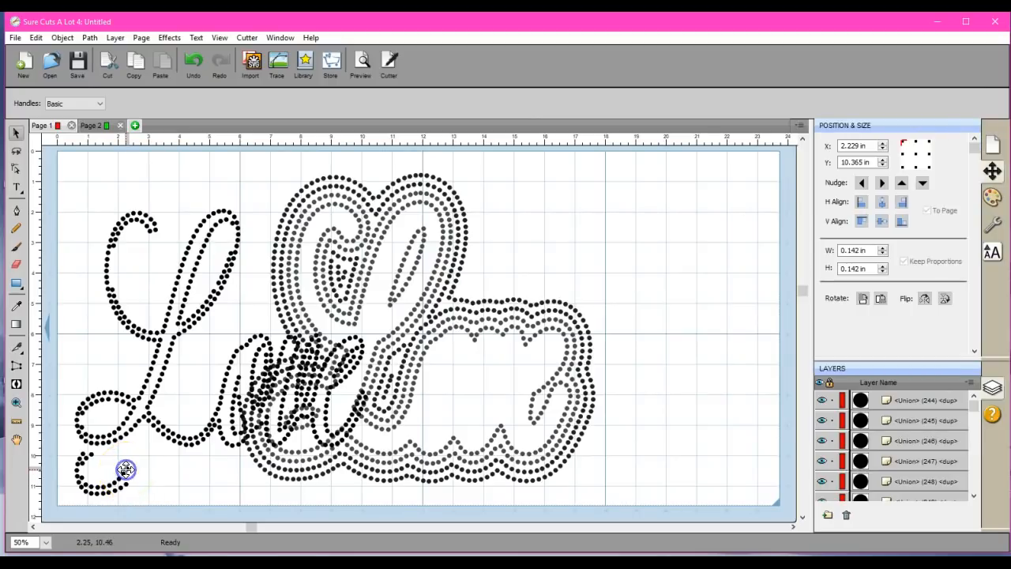
pyautogui.moveTo(126, 469); pyautogui.dragTo(111, 254)
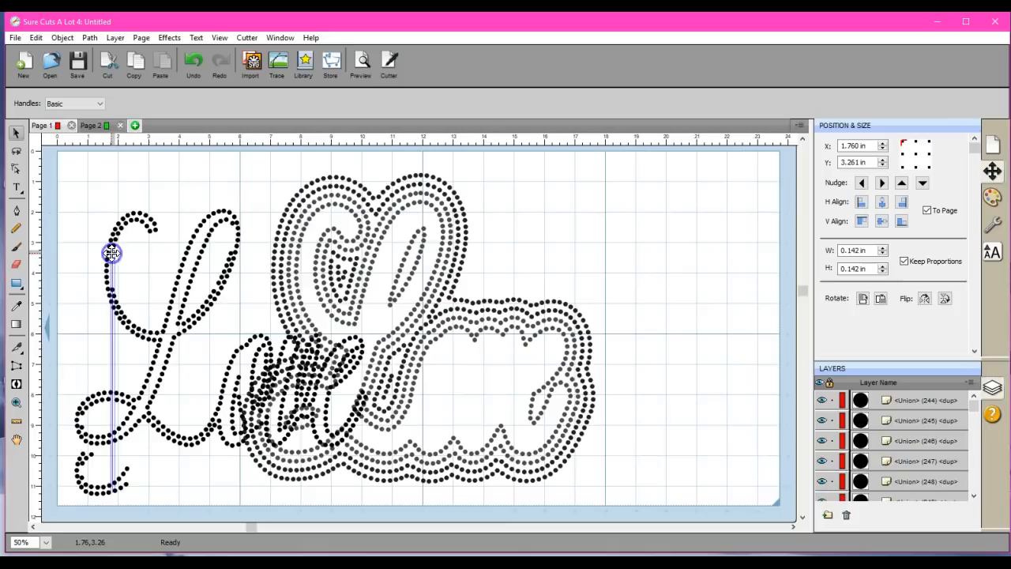
pyautogui.moveTo(111, 253); pyautogui.dragTo(112, 252)
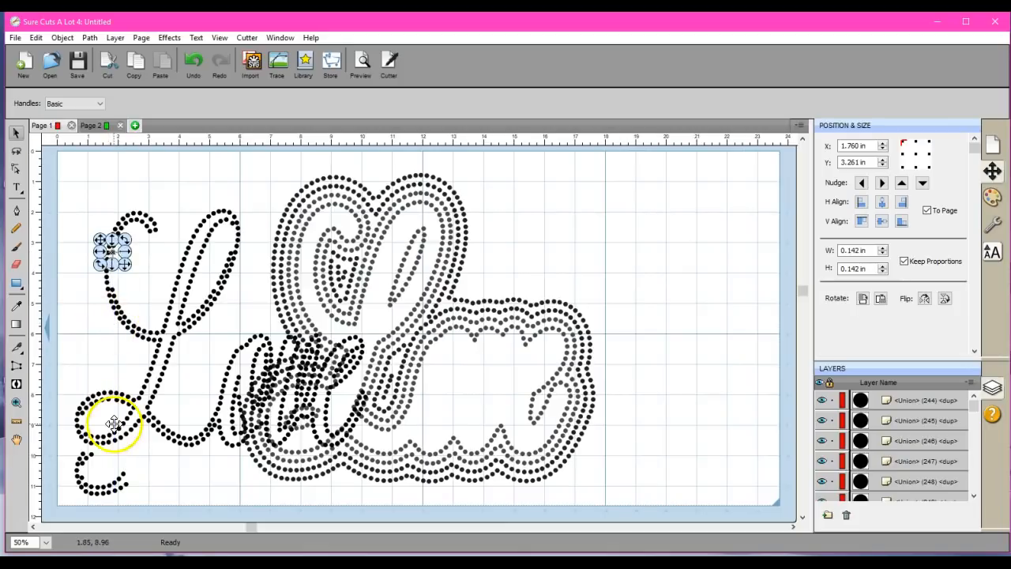
pyautogui.click(82, 307)
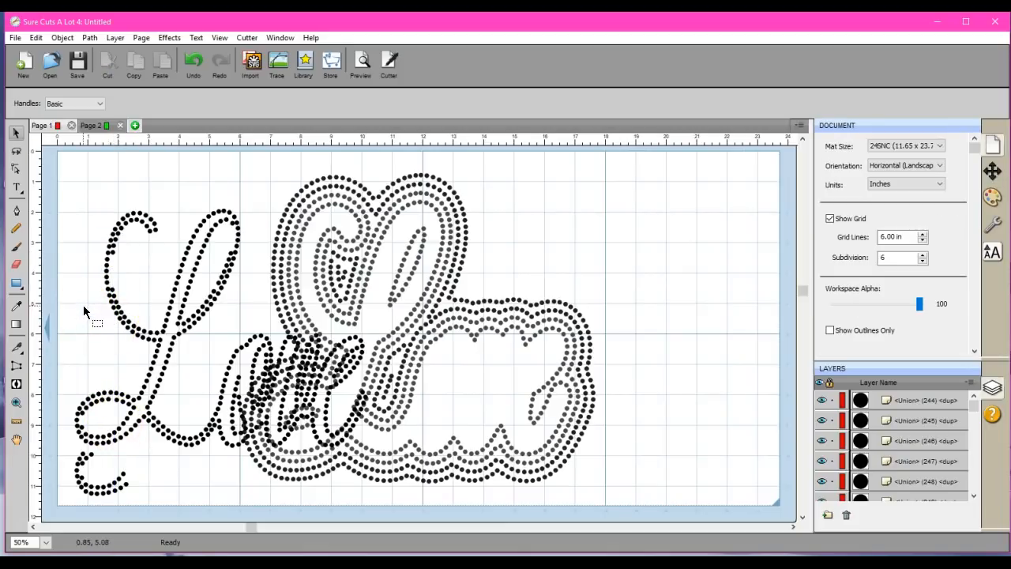
pyautogui.click(113, 252)
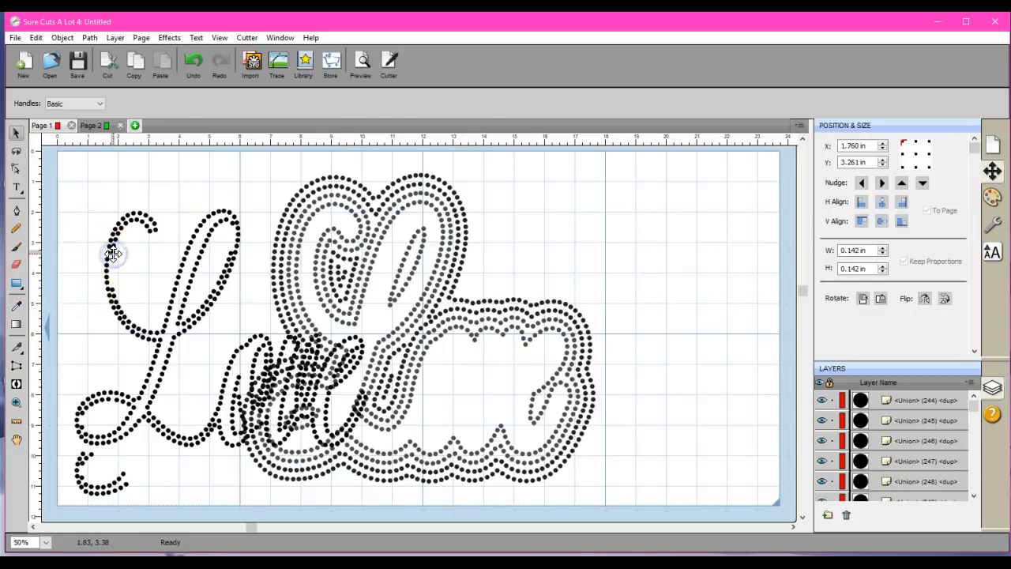
pyautogui.click(113, 252)
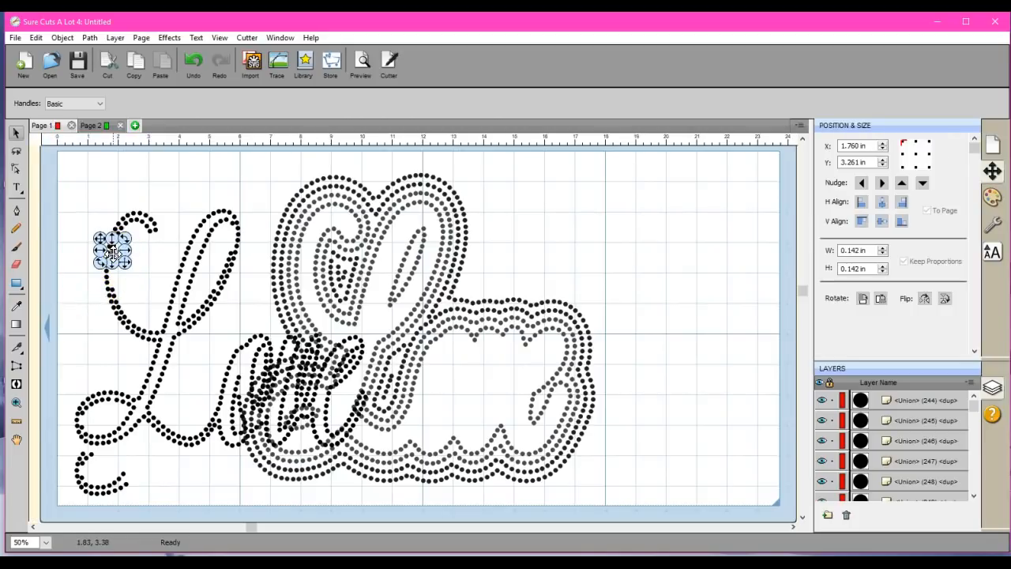
pyautogui.click(147, 282)
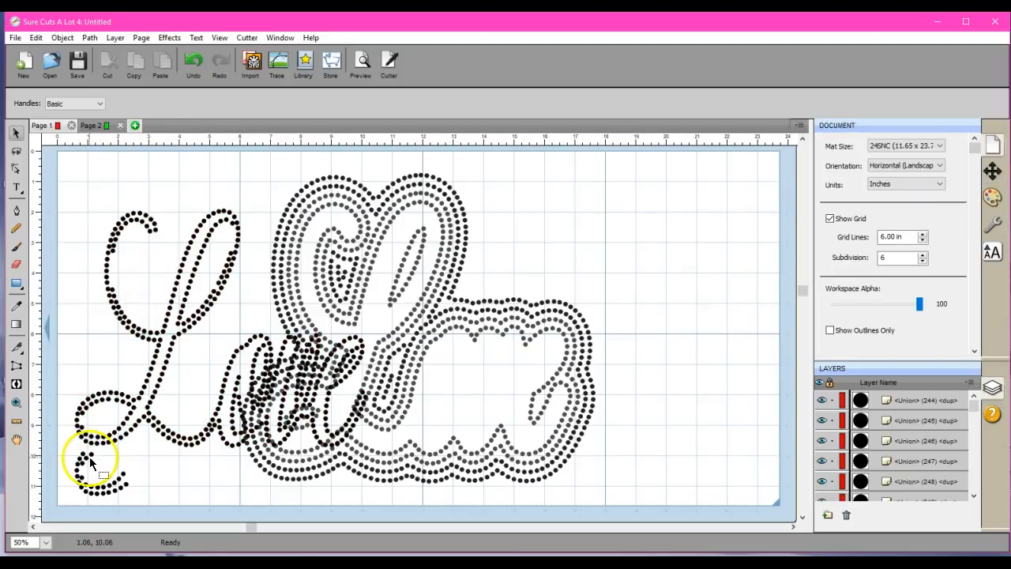
# - Move two more spare stones onto the L's upper-left curve, placing the first at about X 1.760 in, Y 3.344 in
pyautogui.moveTo(90, 456); pyautogui.dragTo(113, 257)
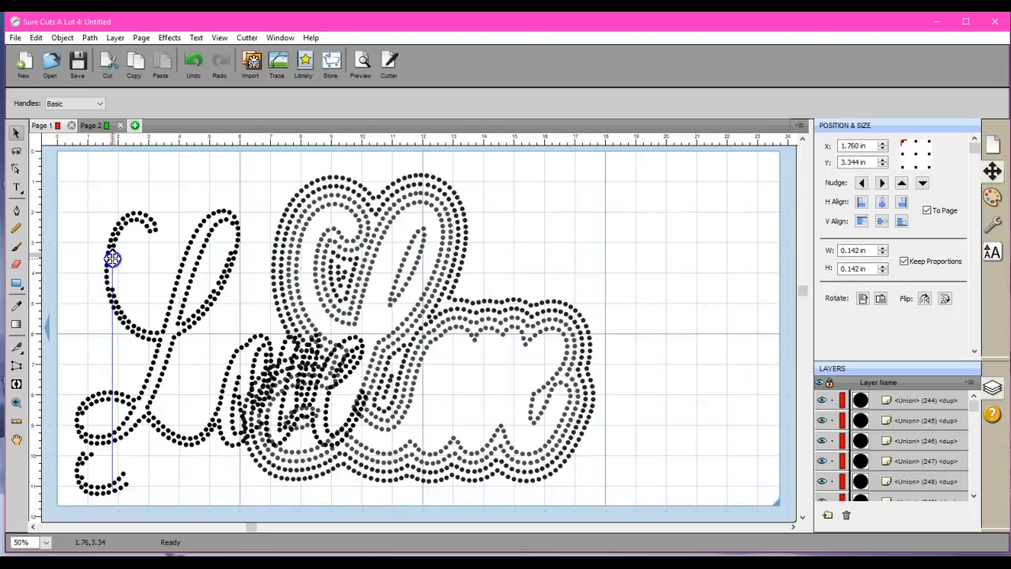
pyautogui.moveTo(112, 257); pyautogui.dragTo(113, 257)
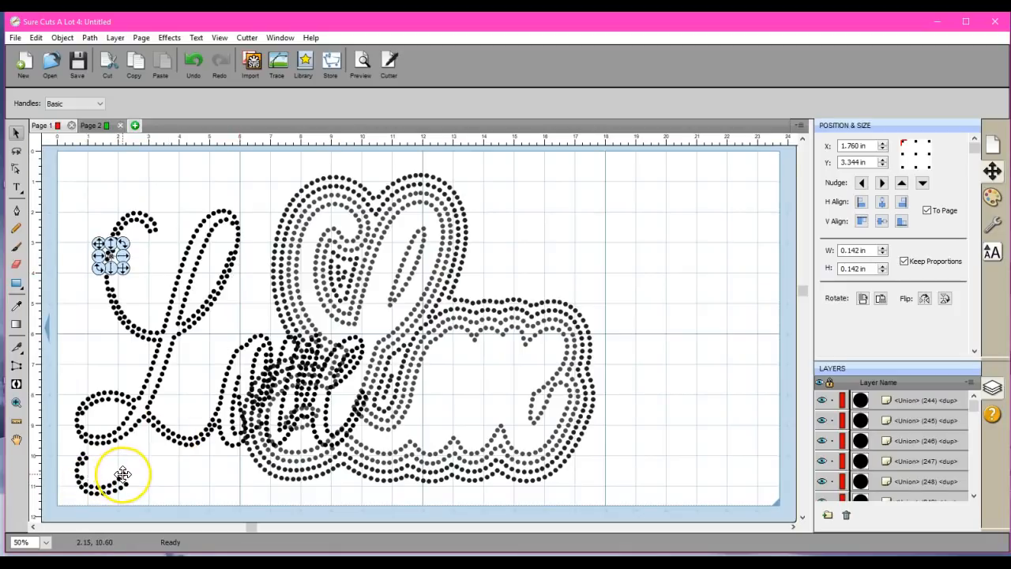
pyautogui.moveTo(123, 474)
pyautogui.mouseDown()
pyautogui.moveTo(118, 339)
pyautogui.moveTo(133, 248)
pyautogui.moveTo(111, 264)
pyautogui.mouseUp()
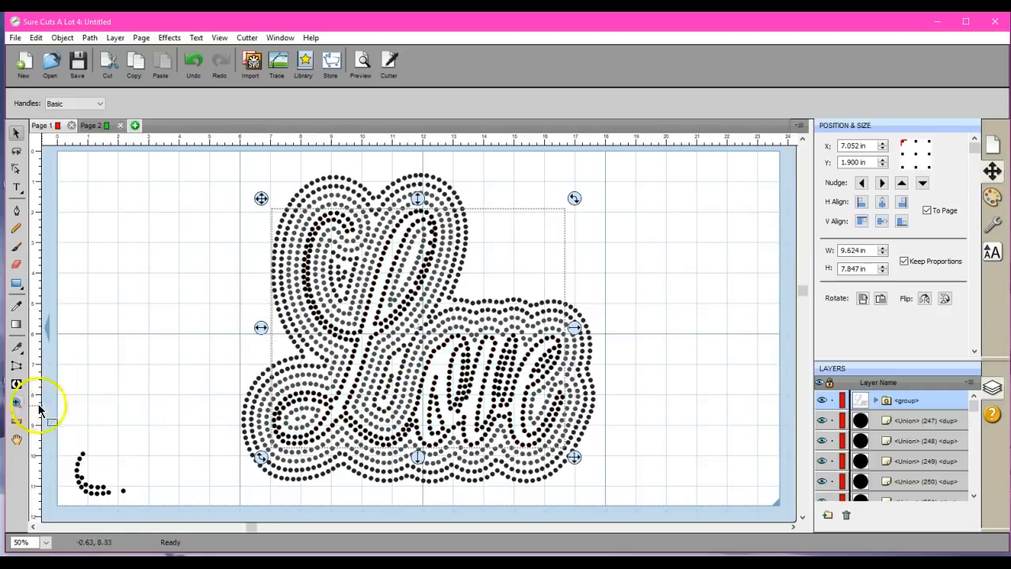
# - Select the leftover spare stones at the page's lower-left corner and delete them
pyautogui.moveTo(61, 430); pyautogui.dragTo(167, 510)
pyautogui.click(167, 510)
pyautogui.moveTo(55, 427); pyautogui.dragTo(157, 510)
pyautogui.press('Delete')
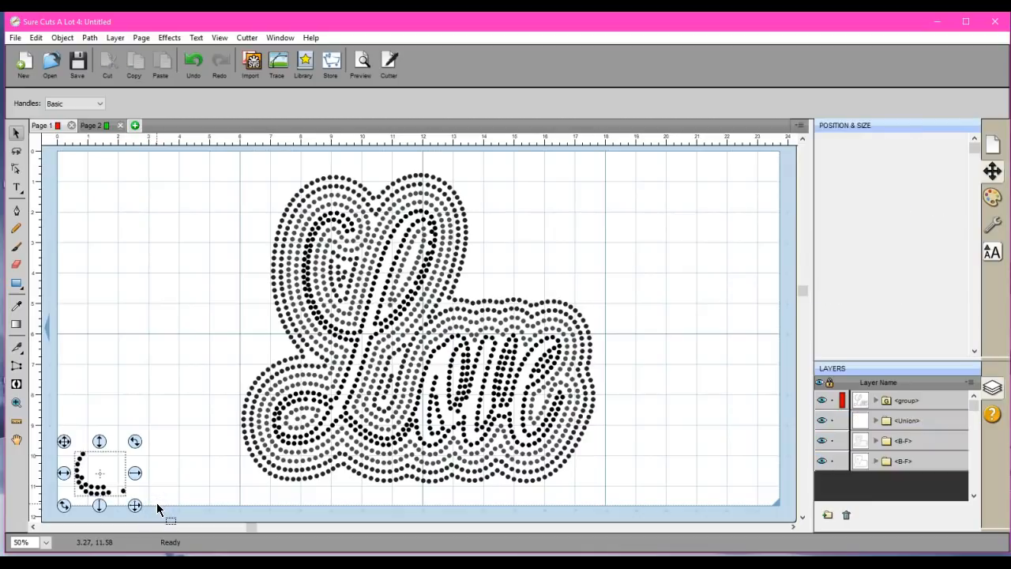
# - Merge the grouped Love word with its added stones into one object and select the merged word
pyautogui.click(355, 385)
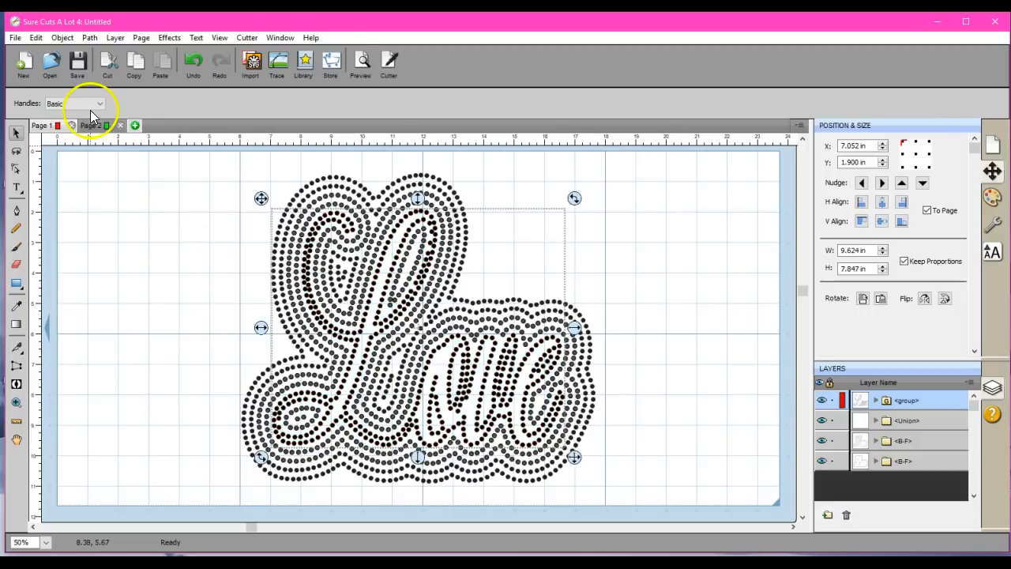
pyautogui.click(63, 38)
pyautogui.click(63, 163)
pyautogui.click(207, 323)
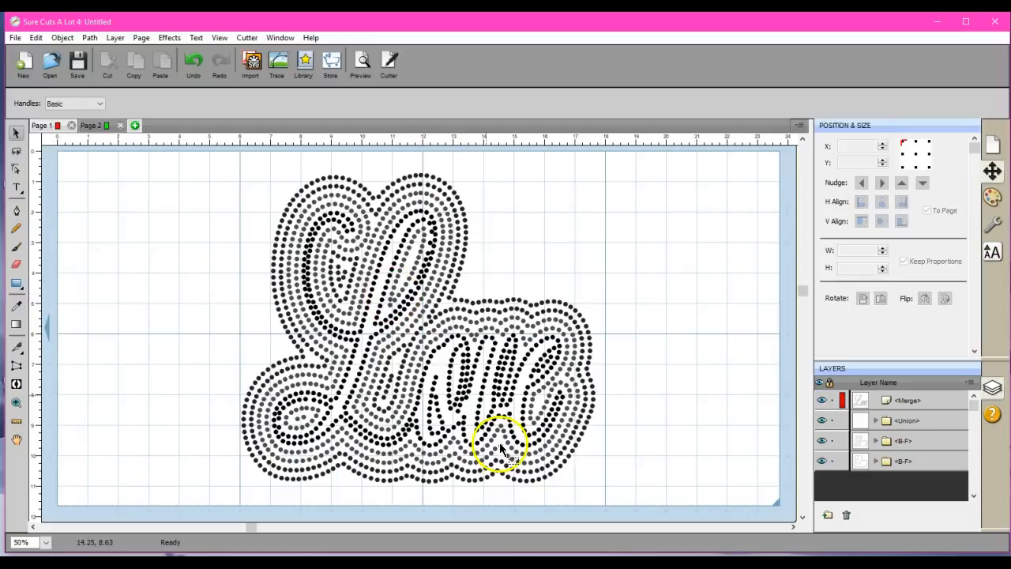
pyautogui.click(440, 212)
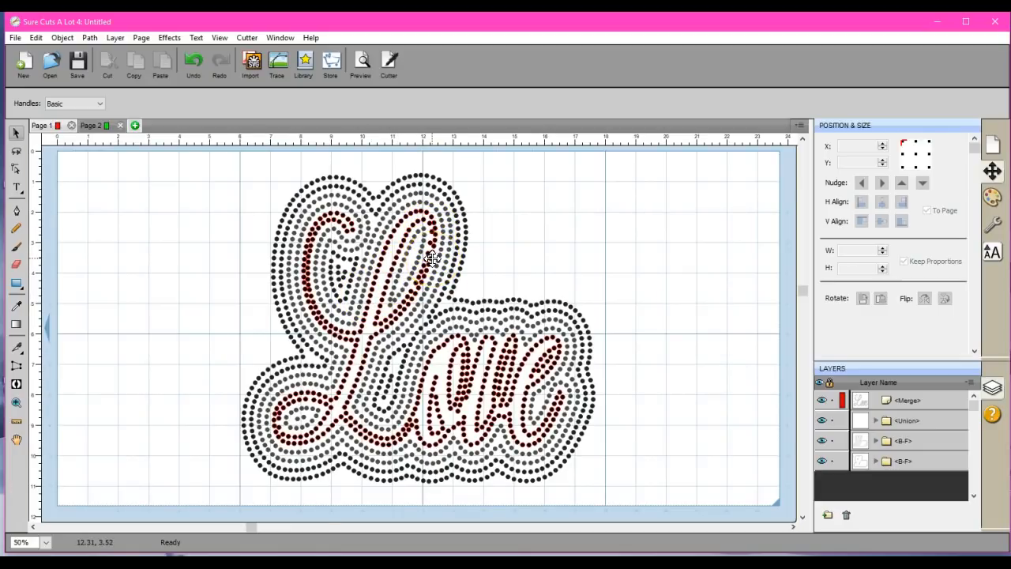
pyautogui.click(462, 390)
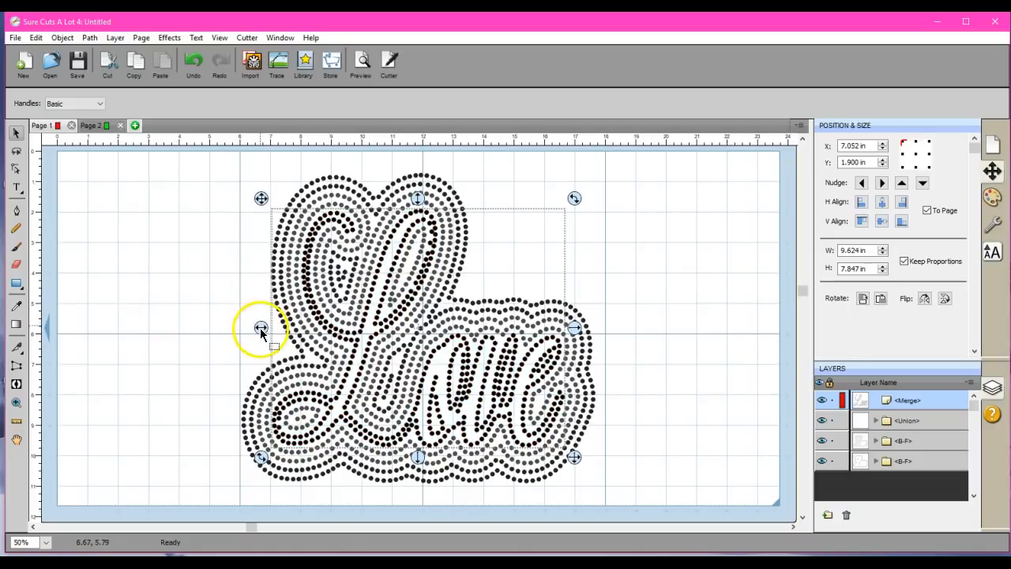
# - Separate the overlapping layers on page 1: move the Love word to about X 1.886 in and the inner outline to about X 11.500 in, Y 1.896 in
pyautogui.moveTo(260, 328); pyautogui.dragTo(102, 322)
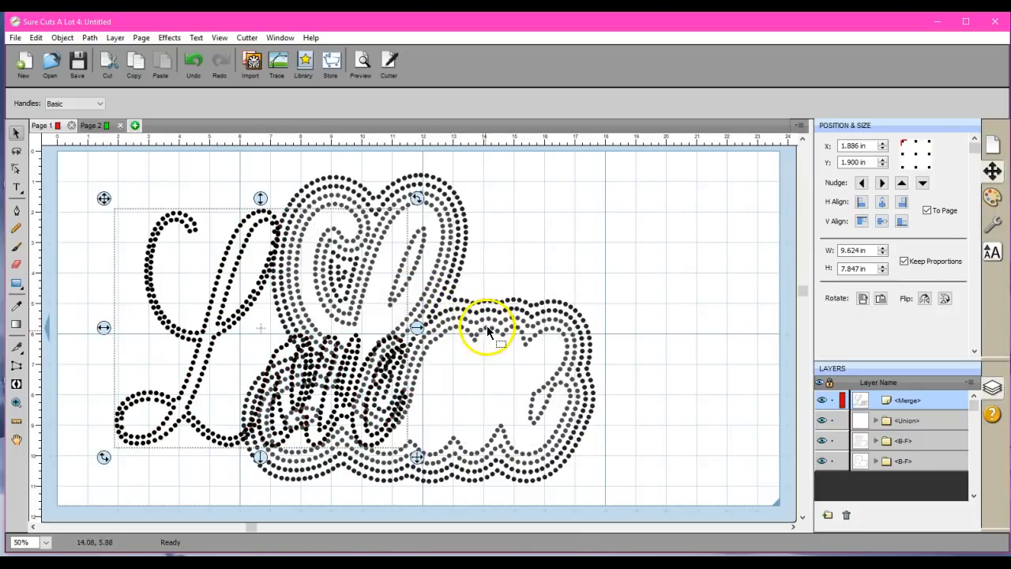
pyautogui.moveTo(486, 325); pyautogui.dragTo(640, 348)
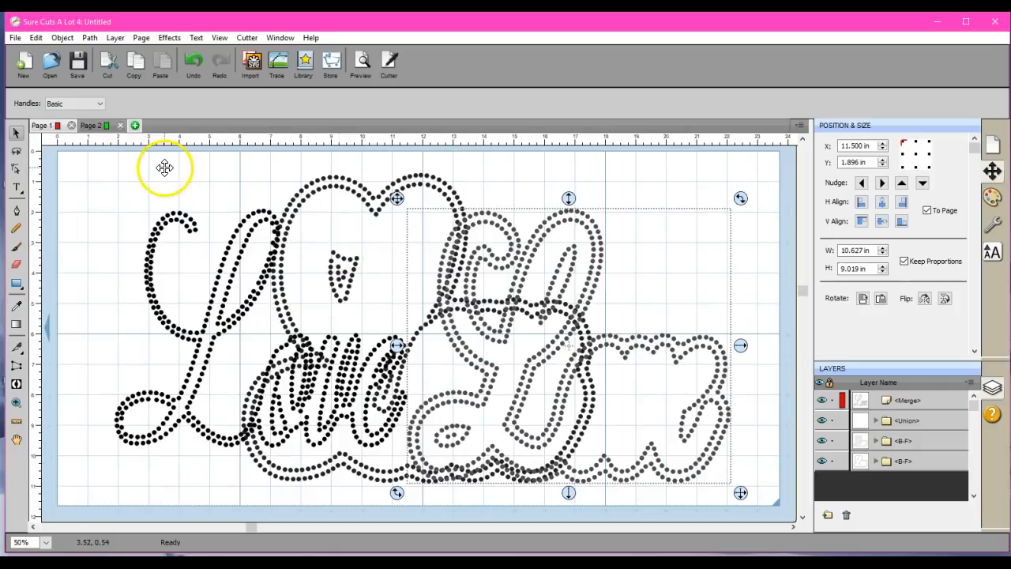
# - Add a new page named Page 3 with the colour blue, and return to page 1
pyautogui.click(135, 125)
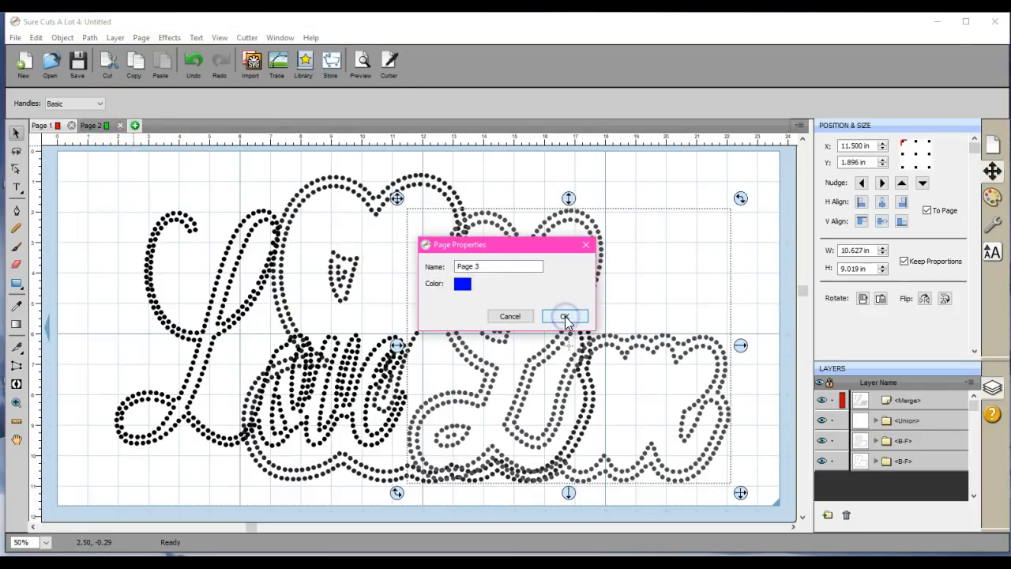
pyautogui.click(564, 316)
pyautogui.click(141, 126)
pyautogui.click(46, 126)
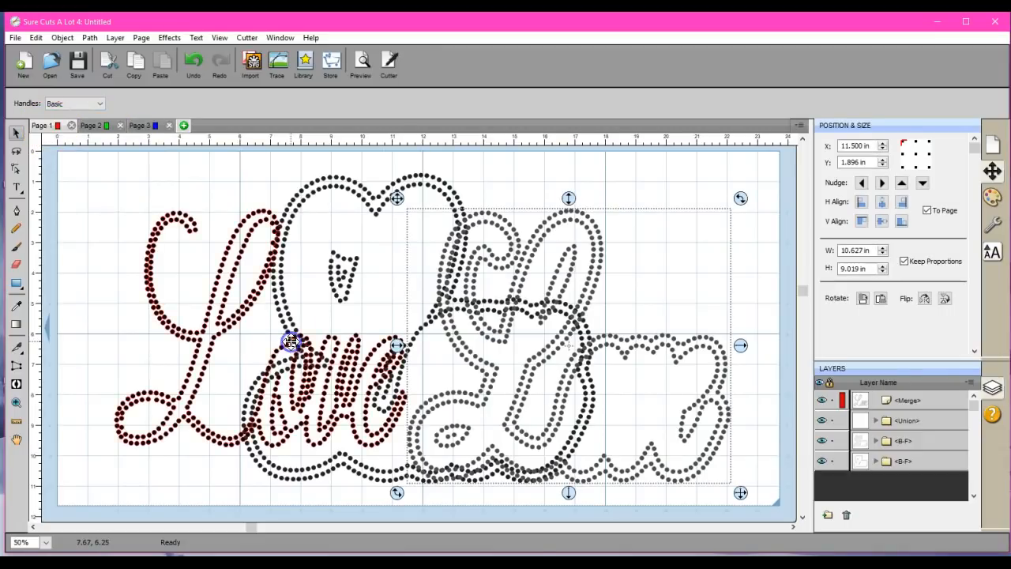
# - Send the inner rhinestone outline layer from page 1 to Page 2
pyautogui.click(970, 382)
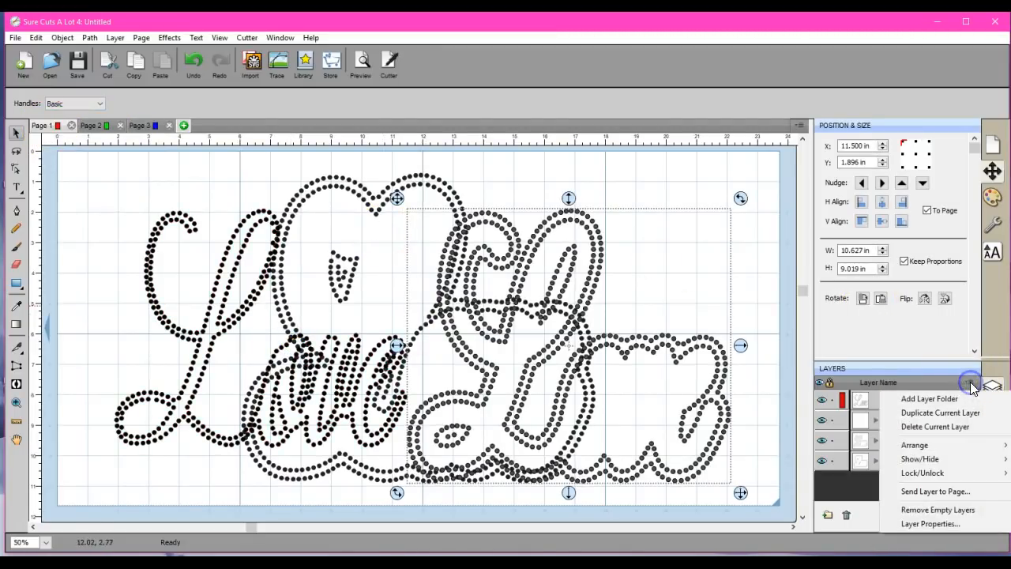
pyautogui.click(935, 490)
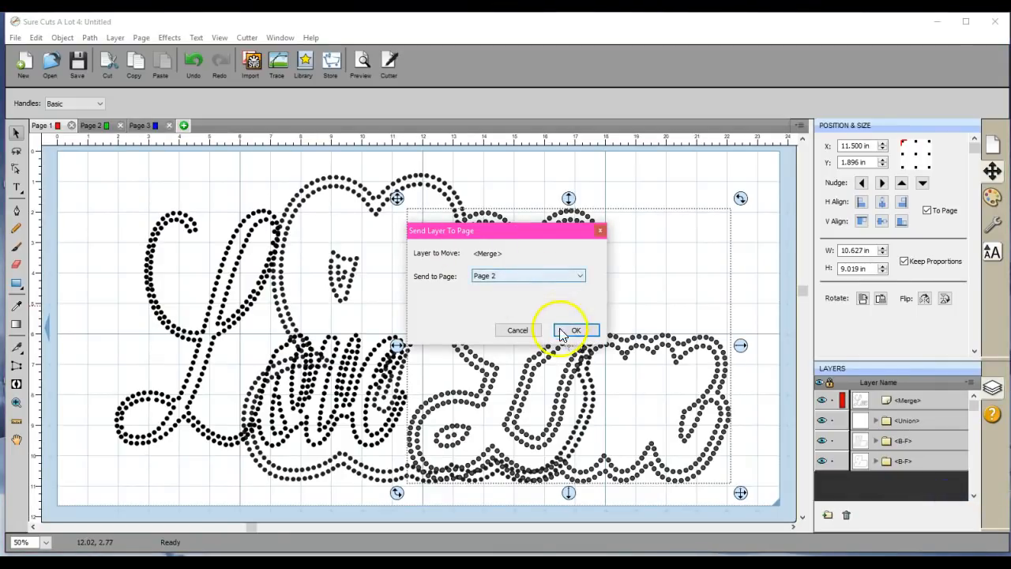
pyautogui.click(576, 332)
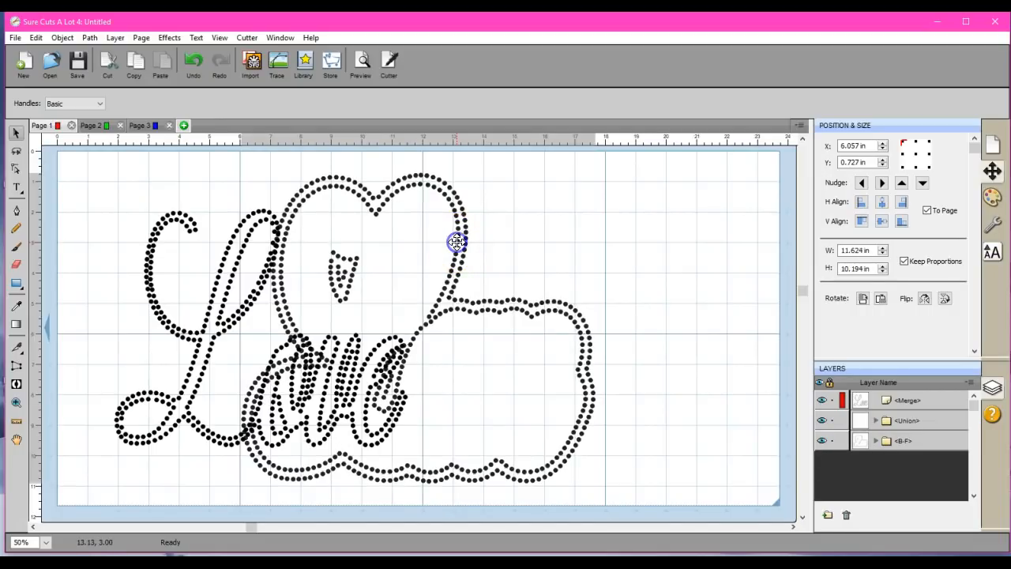
# - Select the large outer rhinestone outline on page 1 and send its layer to Page 3
pyautogui.click(454, 241)
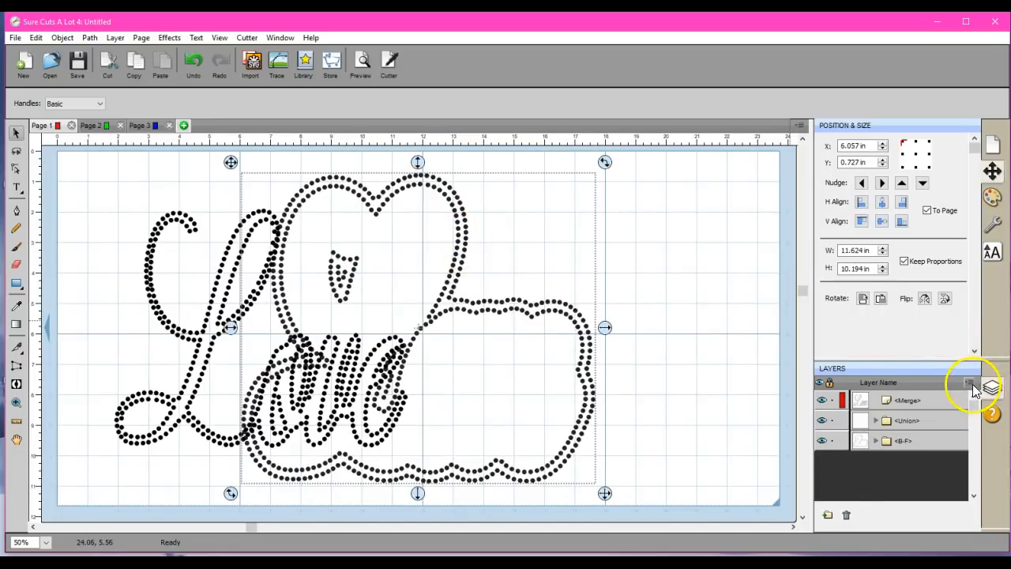
pyautogui.click(970, 383)
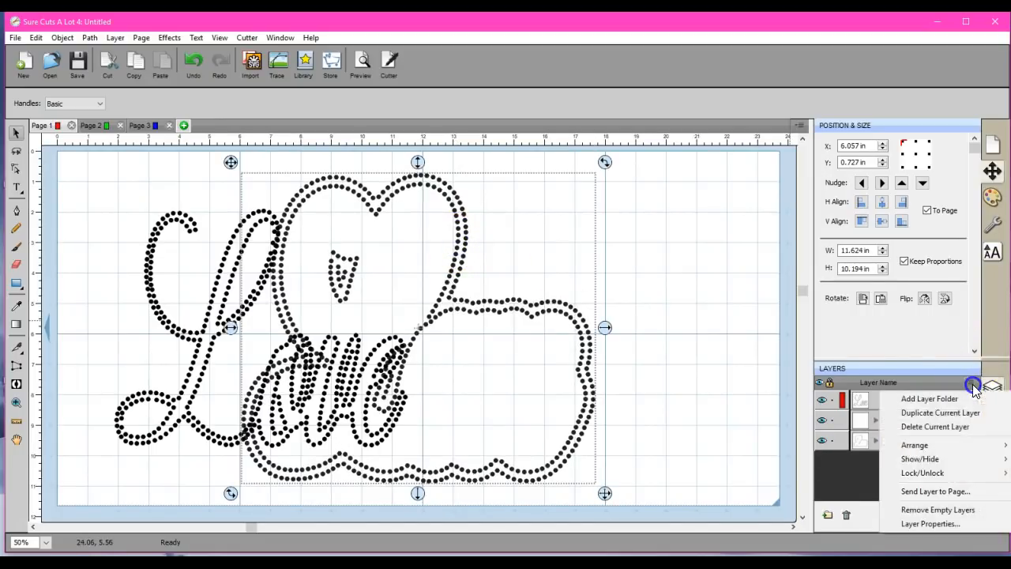
pyautogui.click(945, 491)
pyautogui.click(505, 278)
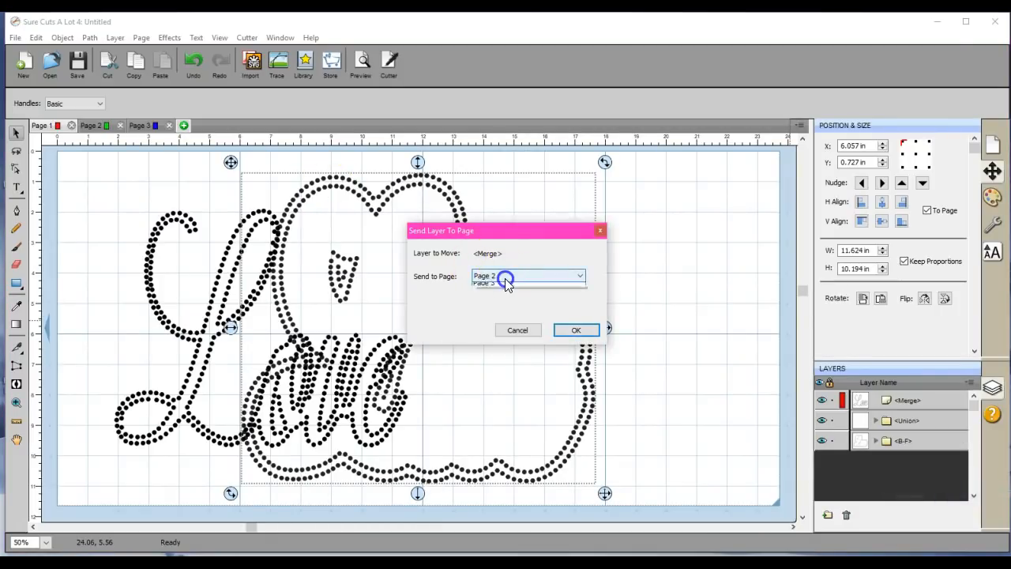
pyautogui.click(498, 291)
pyautogui.click(574, 330)
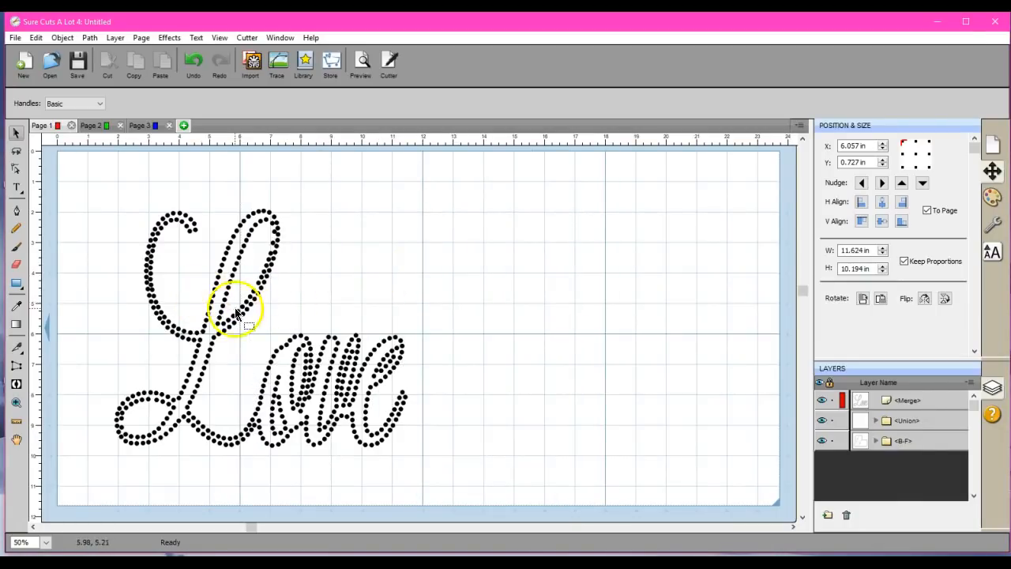
# - Move the Love word toward the upper-left corner of page 1, to about X 1.073 in, Y 1.067 in
pyautogui.moveTo(237, 312); pyautogui.dragTo(213, 286)
pyautogui.moveTo(214, 287); pyautogui.dragTo(213, 287)
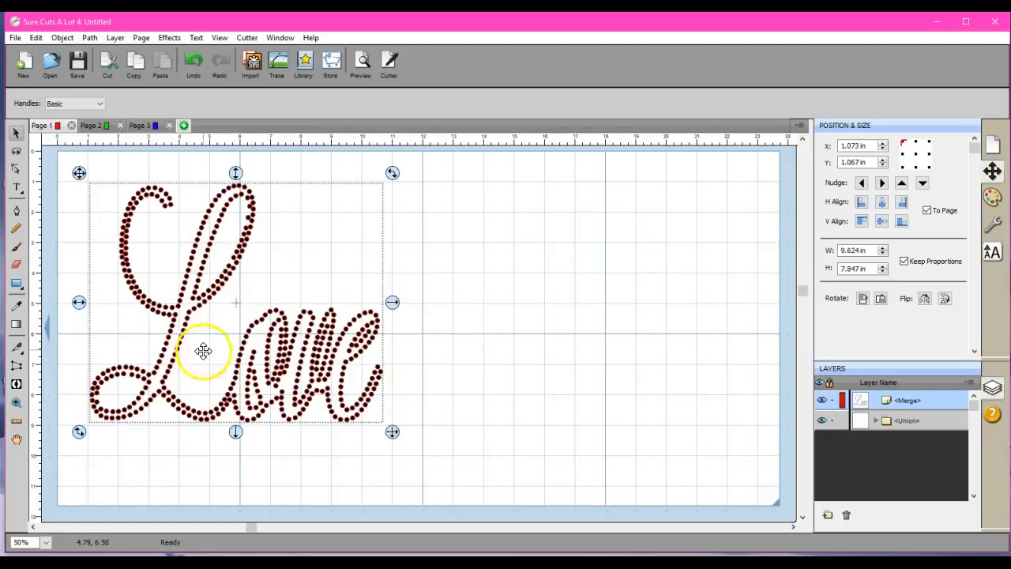
# - Move the inner outline on page 2 to about X 0.813 in, Y 1.313 in, and the outer outline on page 3 to about X 0.807 in, Y 0.665 in
pyautogui.click(94, 127)
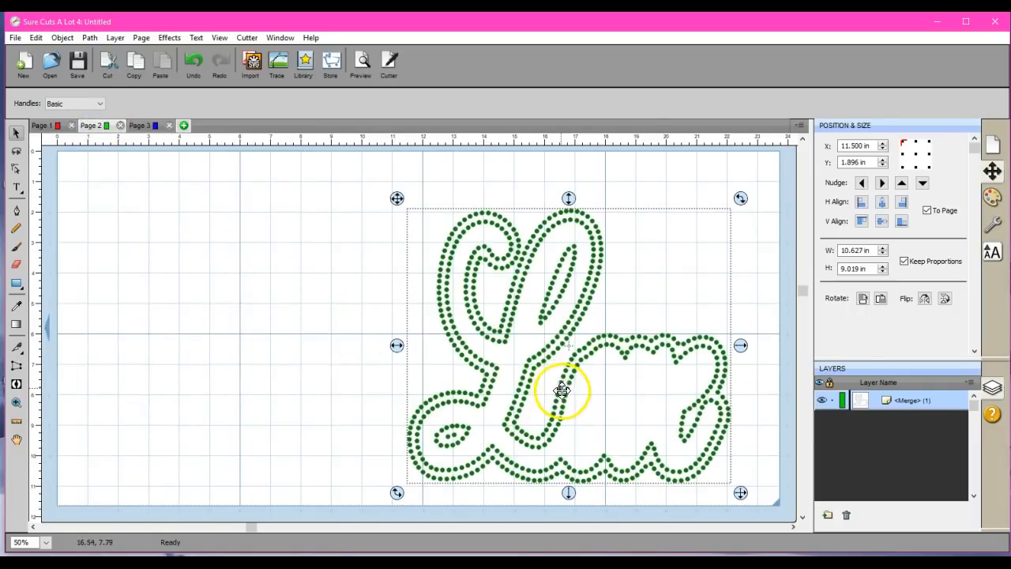
pyautogui.moveTo(543, 403); pyautogui.dragTo(218, 386)
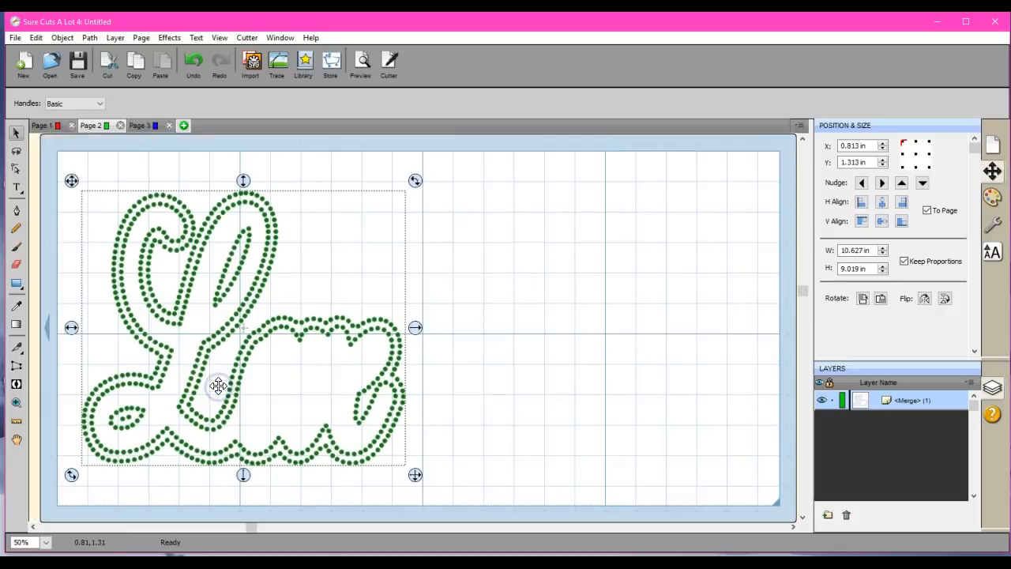
pyautogui.click(147, 126)
pyautogui.moveTo(412, 336); pyautogui.dragTo(253, 335)
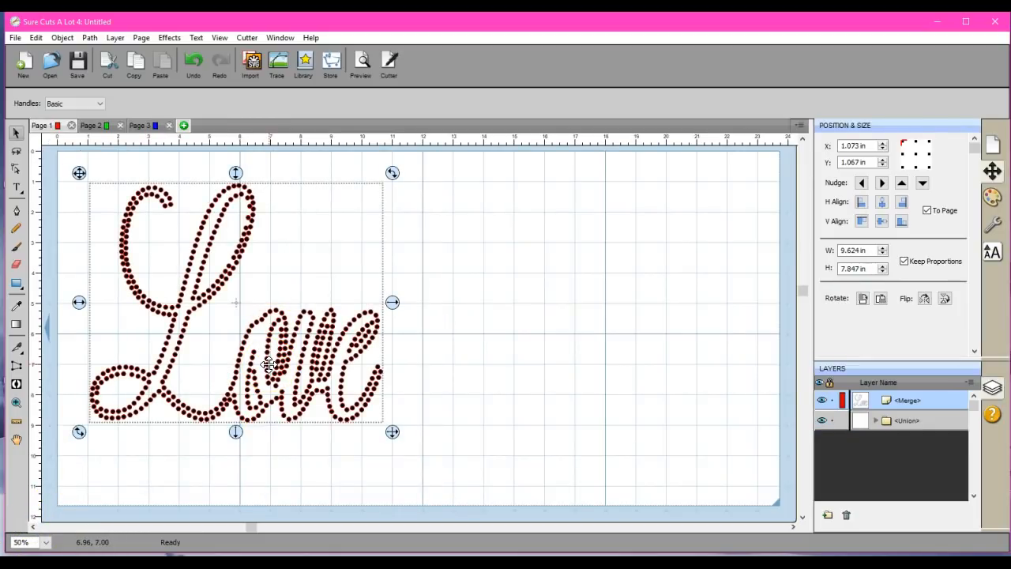
# - Export the Love word on page 1 as an FCM file to the Lexar (D:) drive, overwriting love1
pyautogui.click(15, 38)
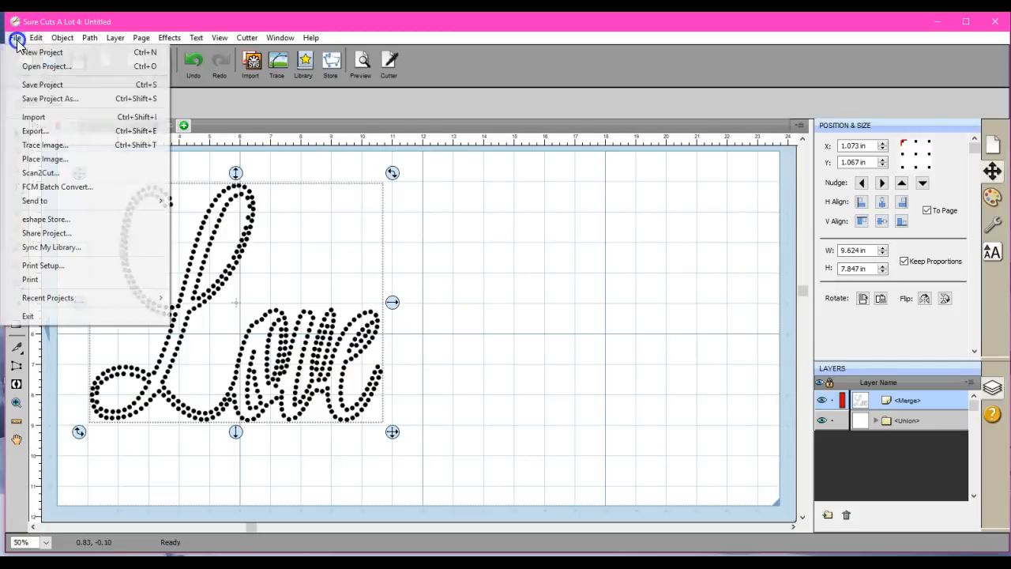
pyautogui.click(34, 130)
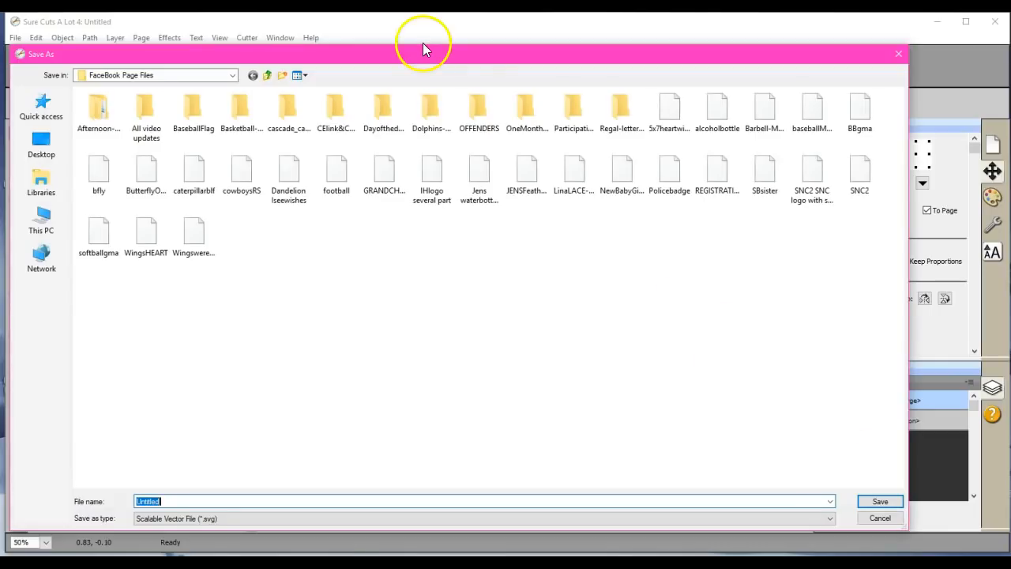
pyautogui.click(234, 75)
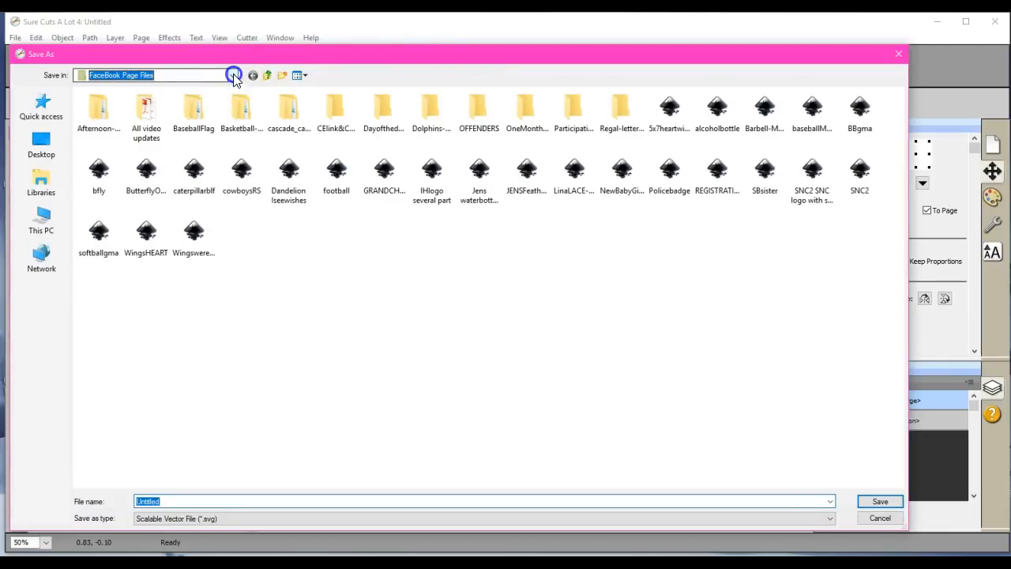
pyautogui.click(233, 75)
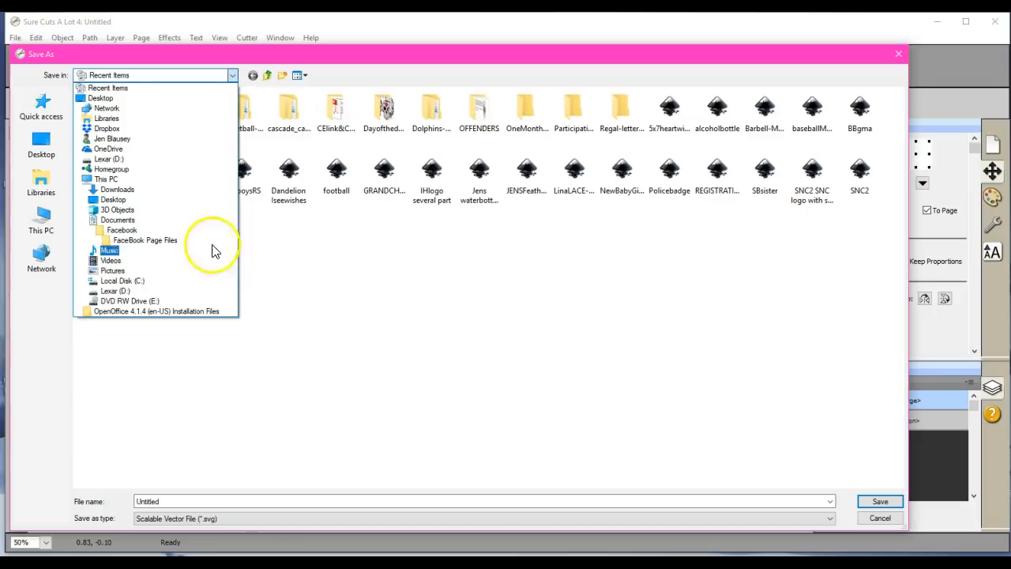
pyautogui.click(209, 290)
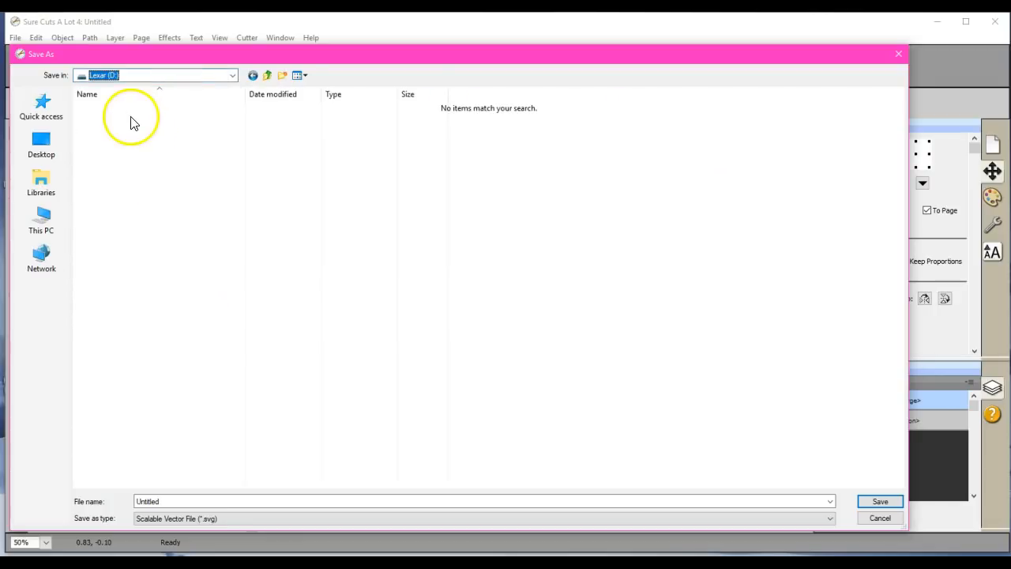
pyautogui.click(238, 519)
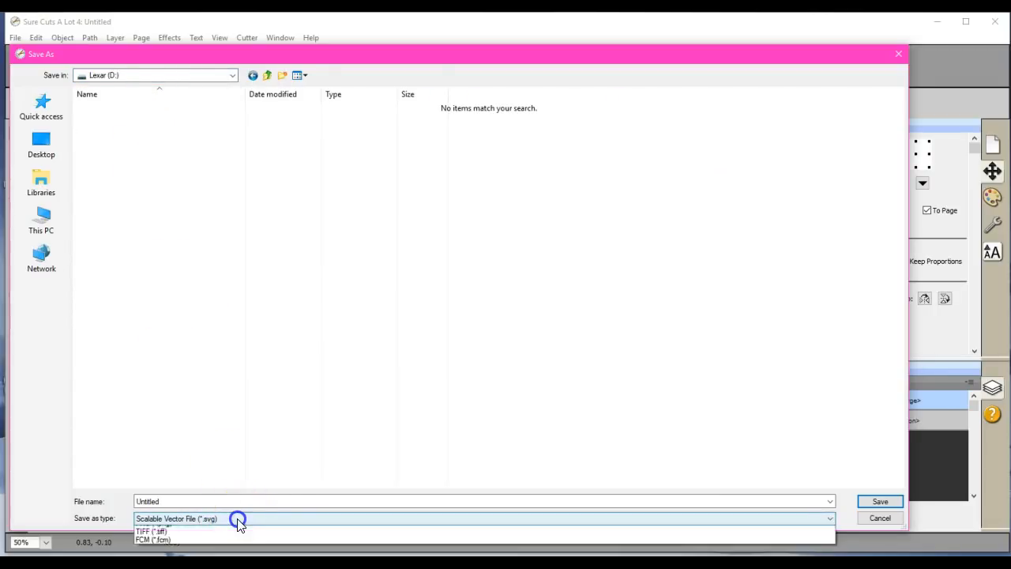
pyautogui.click(230, 552)
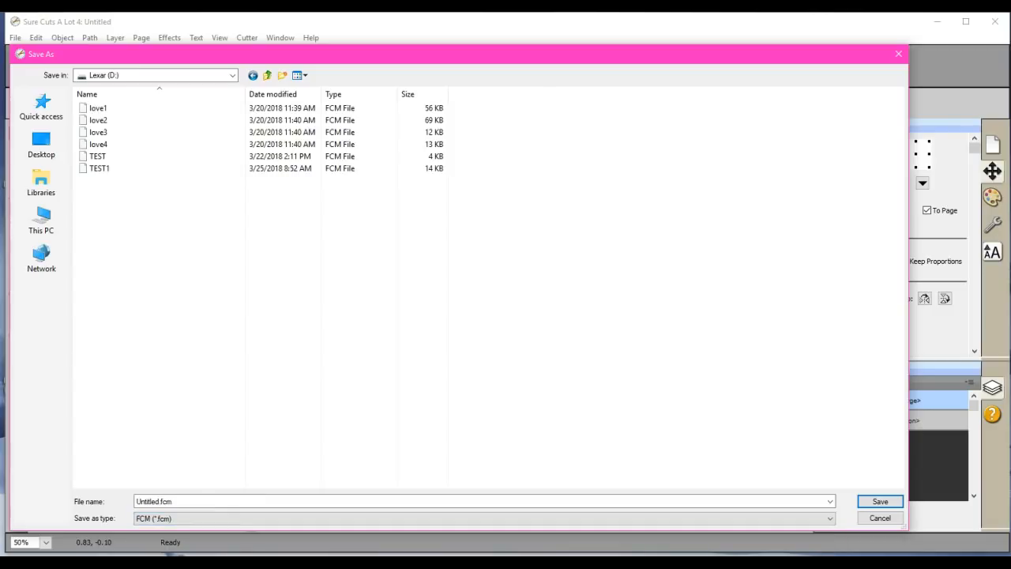
pyautogui.doubleClick(134, 112)
pyautogui.press('Left')
pyautogui.press('Return')
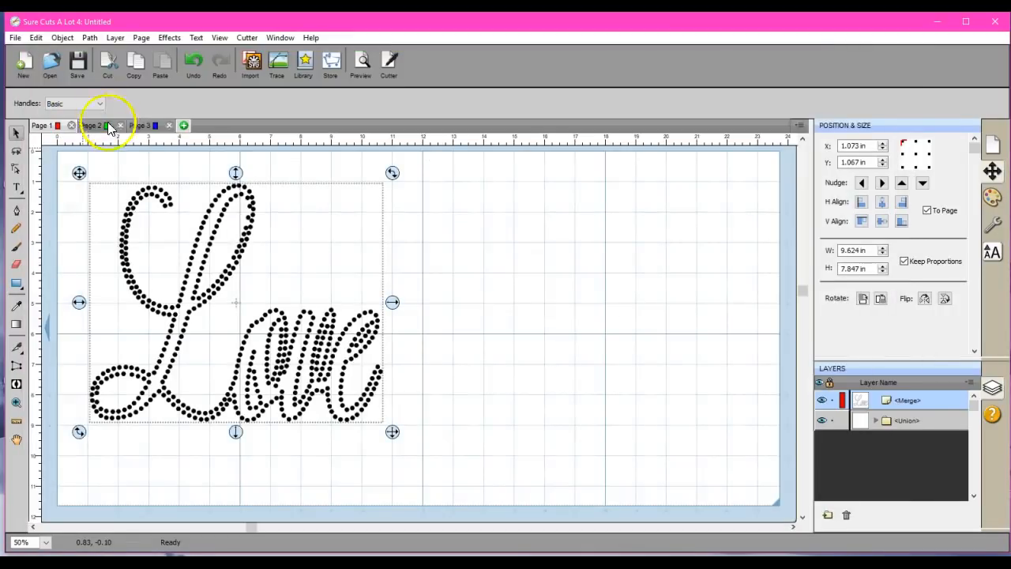
# - Export the inner outline on page 2 as an FCM file to the Lexar (D:) drive, overwriting love2
pyautogui.click(106, 127)
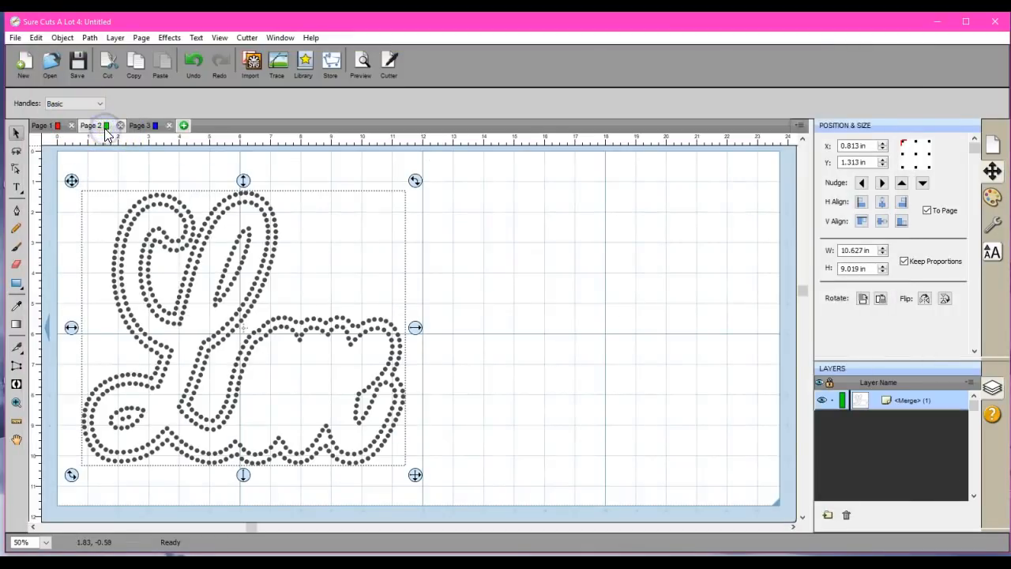
pyautogui.click(15, 38)
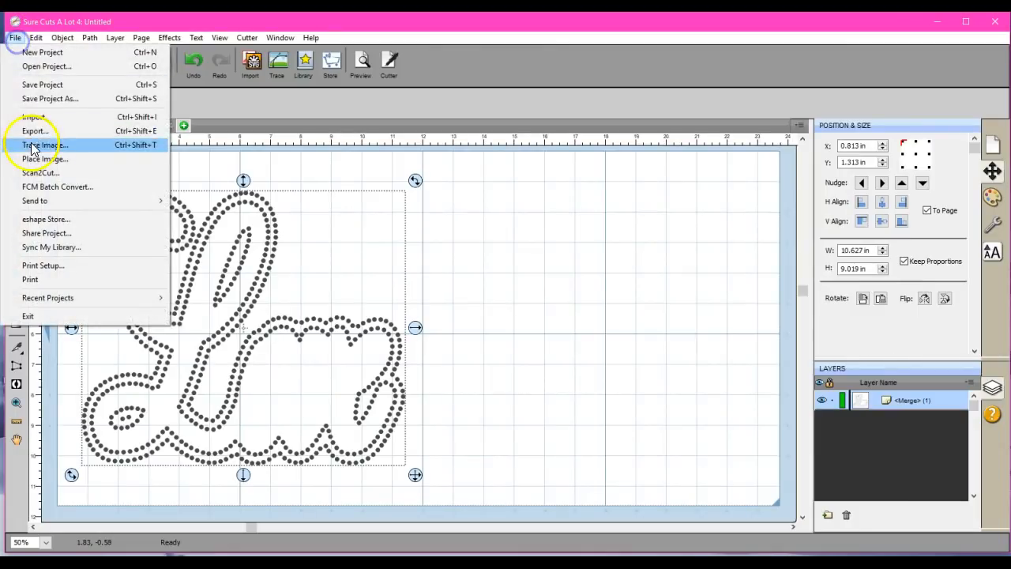
pyautogui.click(34, 131)
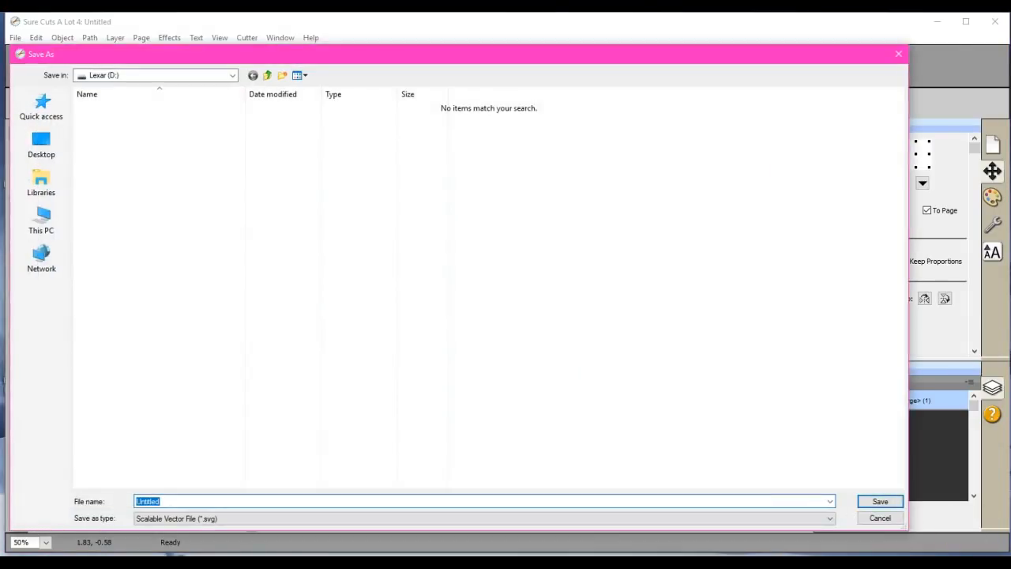
pyautogui.click(599, 520)
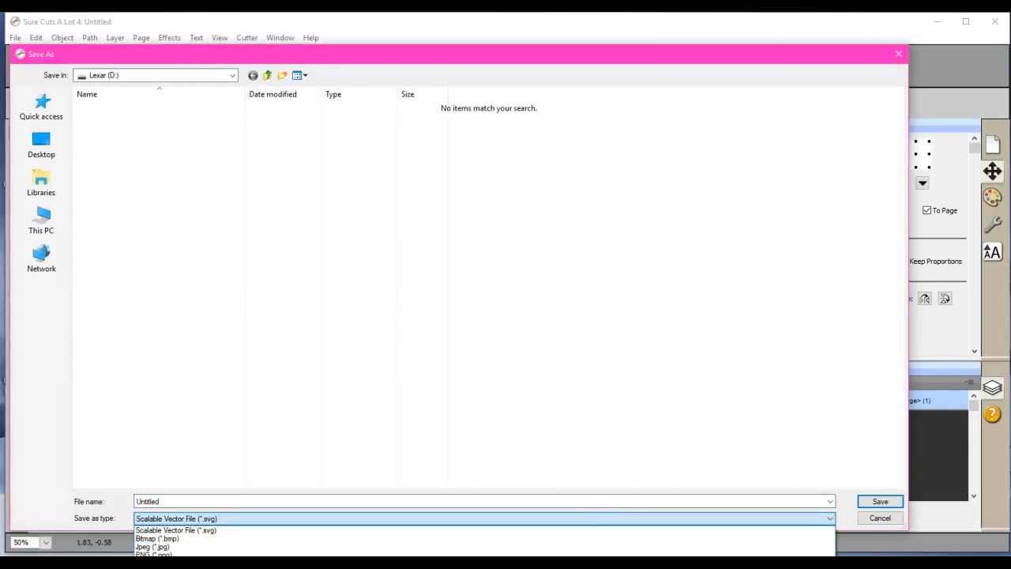
pyautogui.click(492, 564)
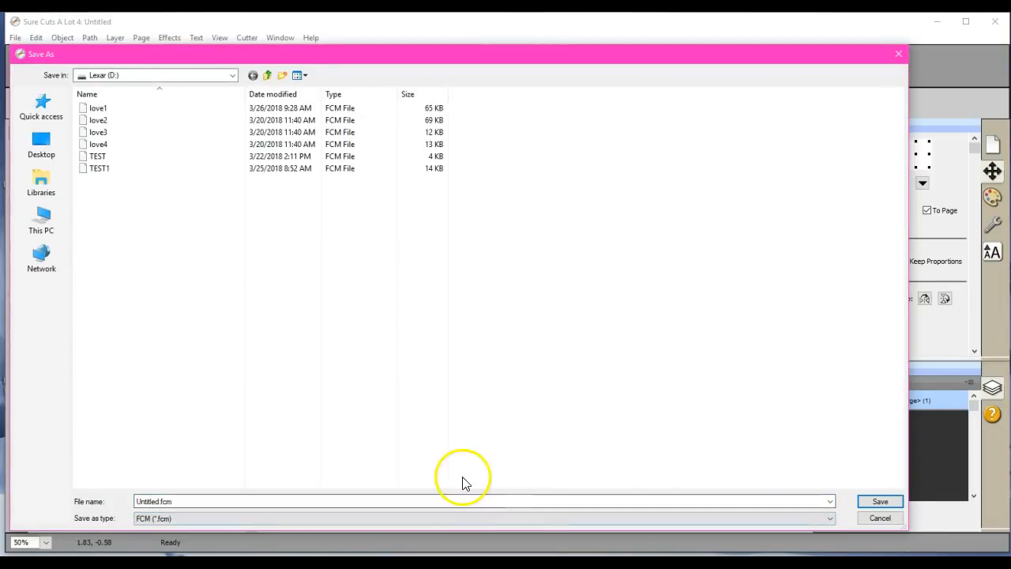
pyautogui.doubleClick(253, 123)
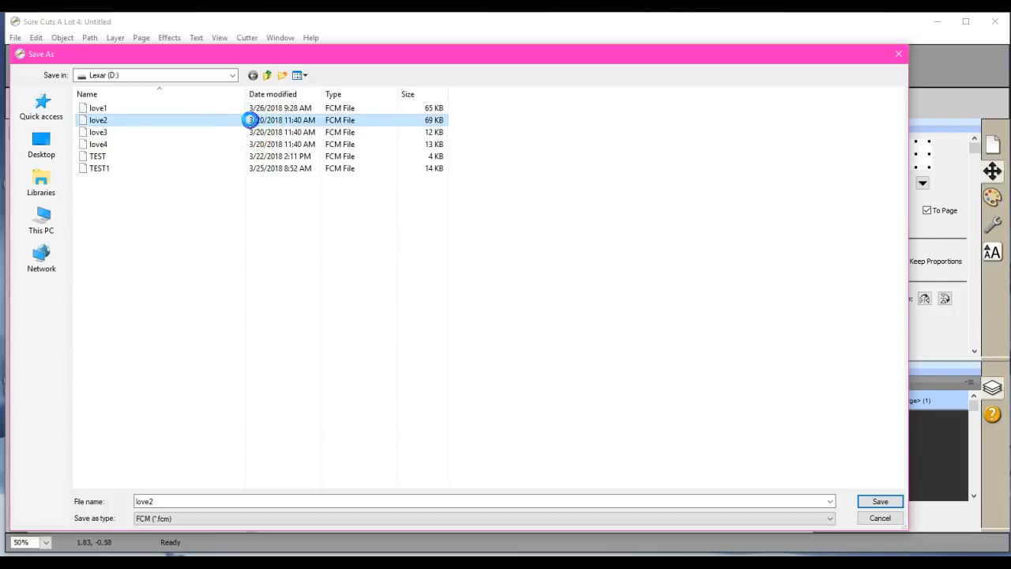
pyautogui.press('Left')
pyautogui.press('Return')
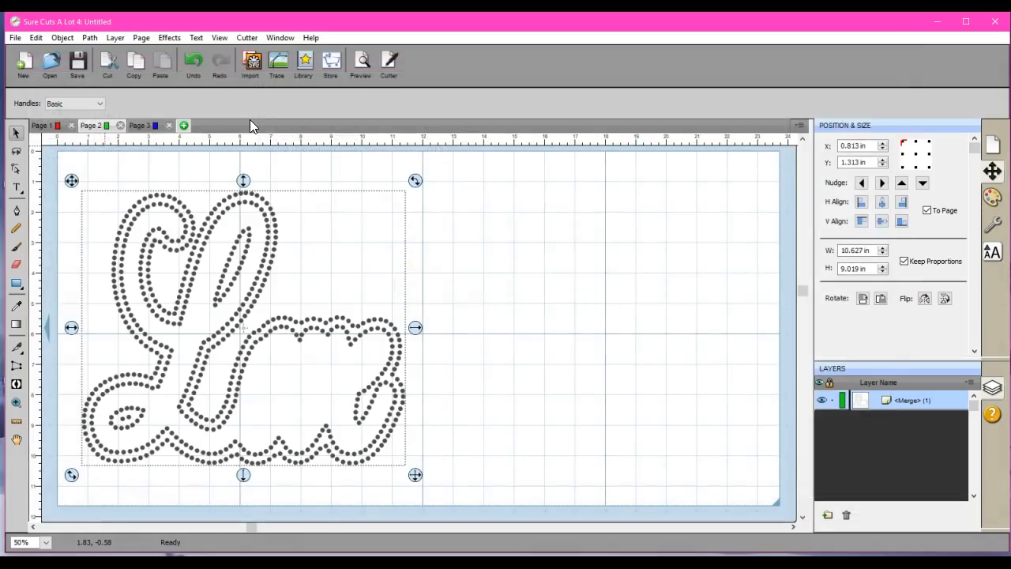
# - Export the outer outline on page 3 as an FCM file to the Lexar (D:) drive, overwriting love3
pyautogui.click(142, 127)
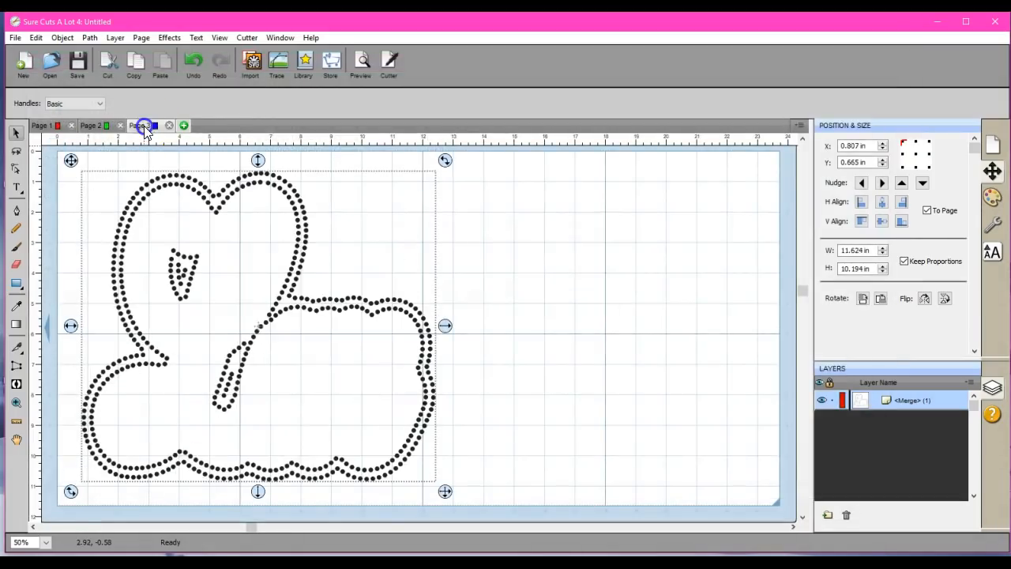
pyautogui.click(15, 37)
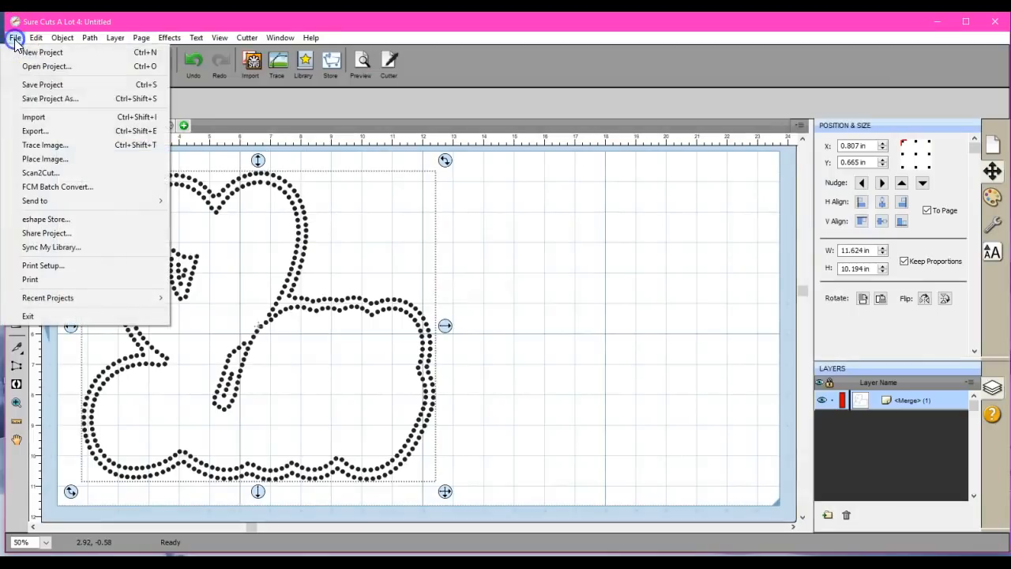
pyautogui.click(33, 131)
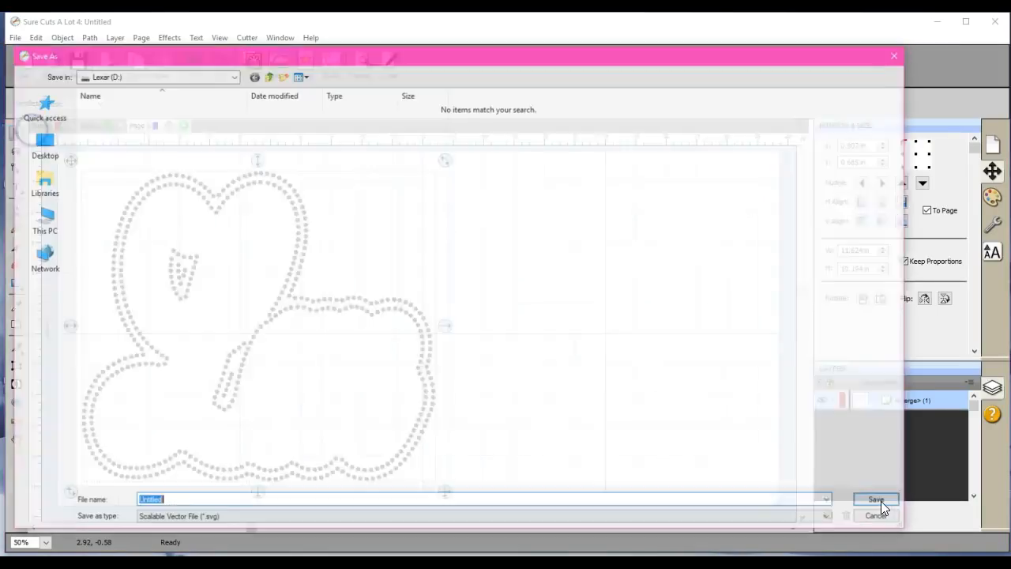
pyautogui.click(698, 518)
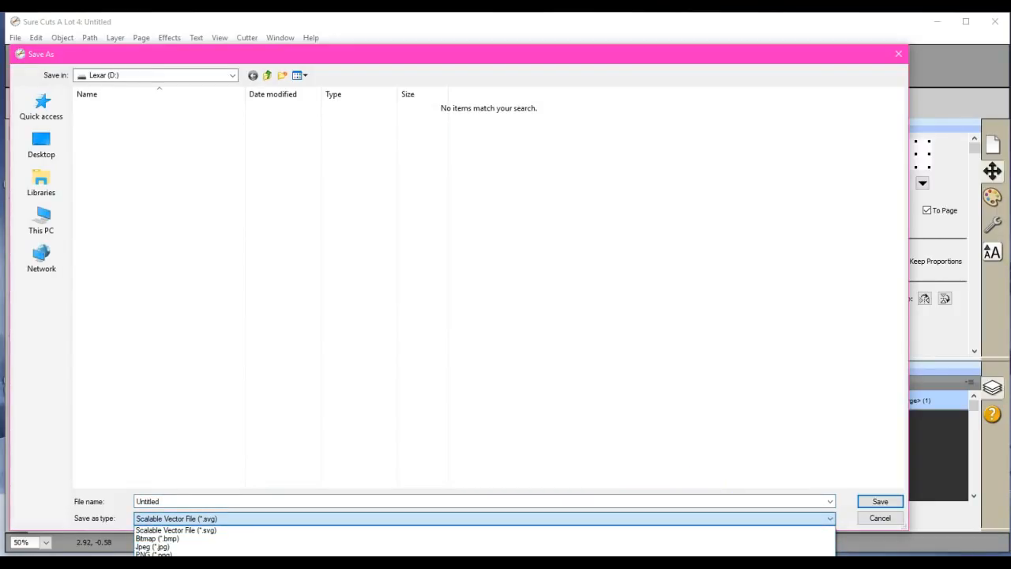
pyautogui.click(466, 565)
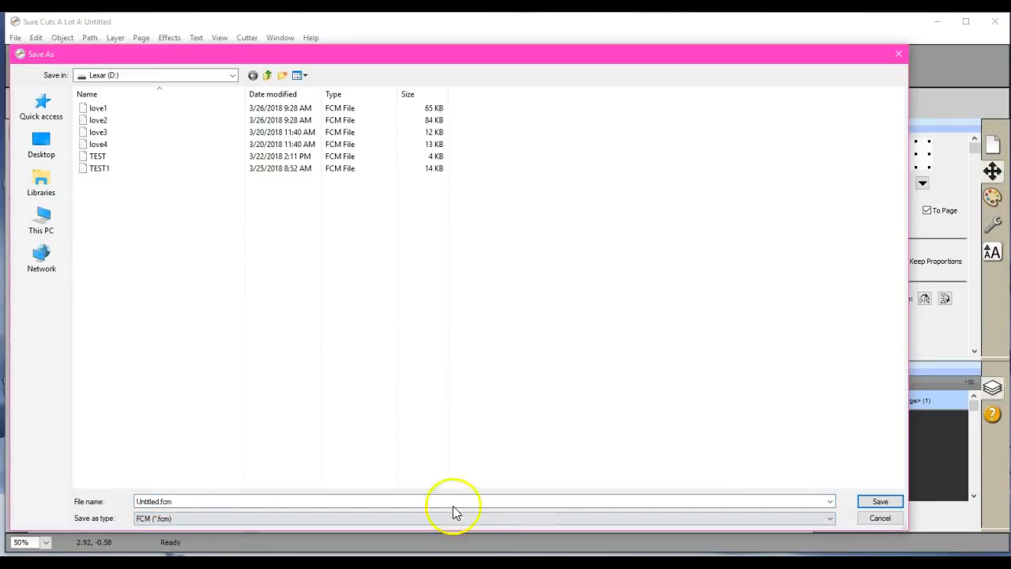
pyautogui.doubleClick(174, 135)
pyautogui.press('Left')
pyautogui.press('Return')
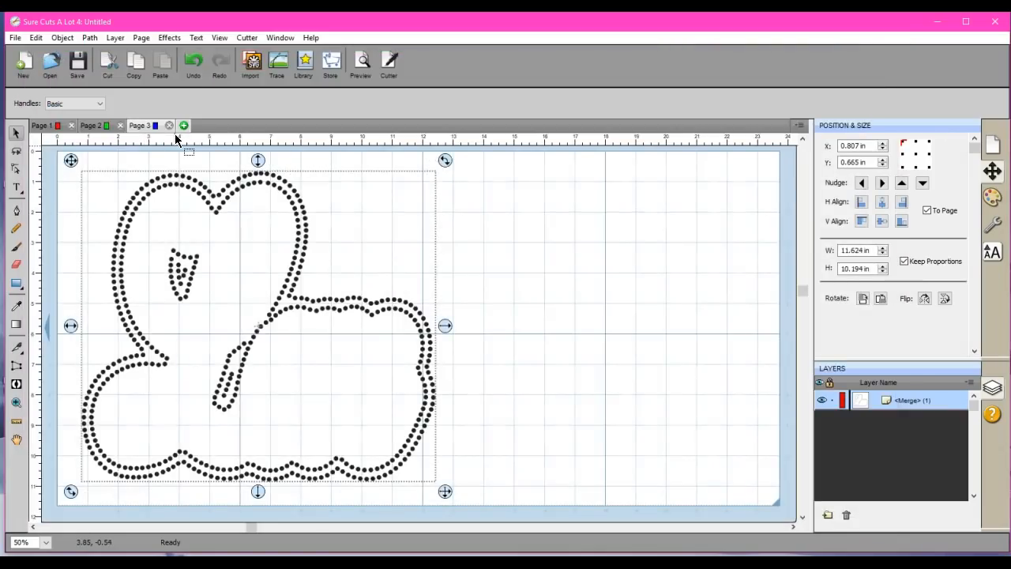